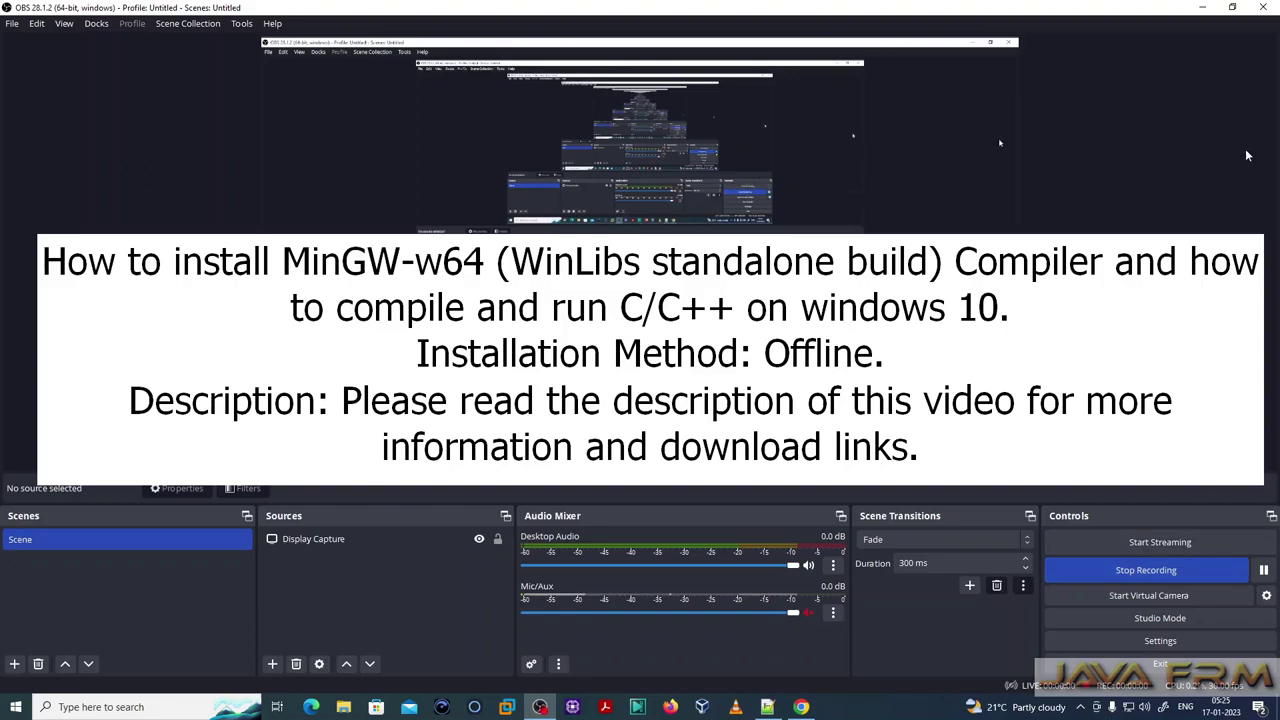
- Minimize OBS Studio so the plain Windows 10 desktop shows while recording continues
left_click(1202, 7)
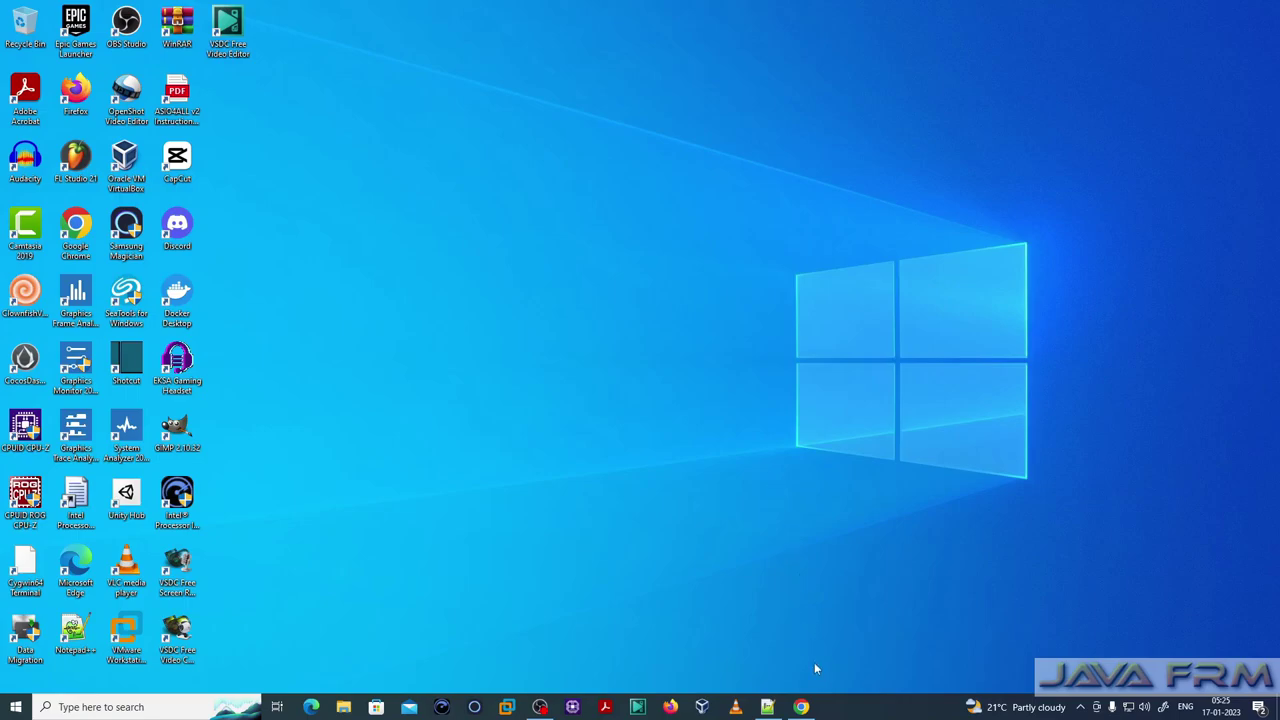
- Bring up Chrome on the mingw-w64.org home page and scroll through it
left_click(806, 710)
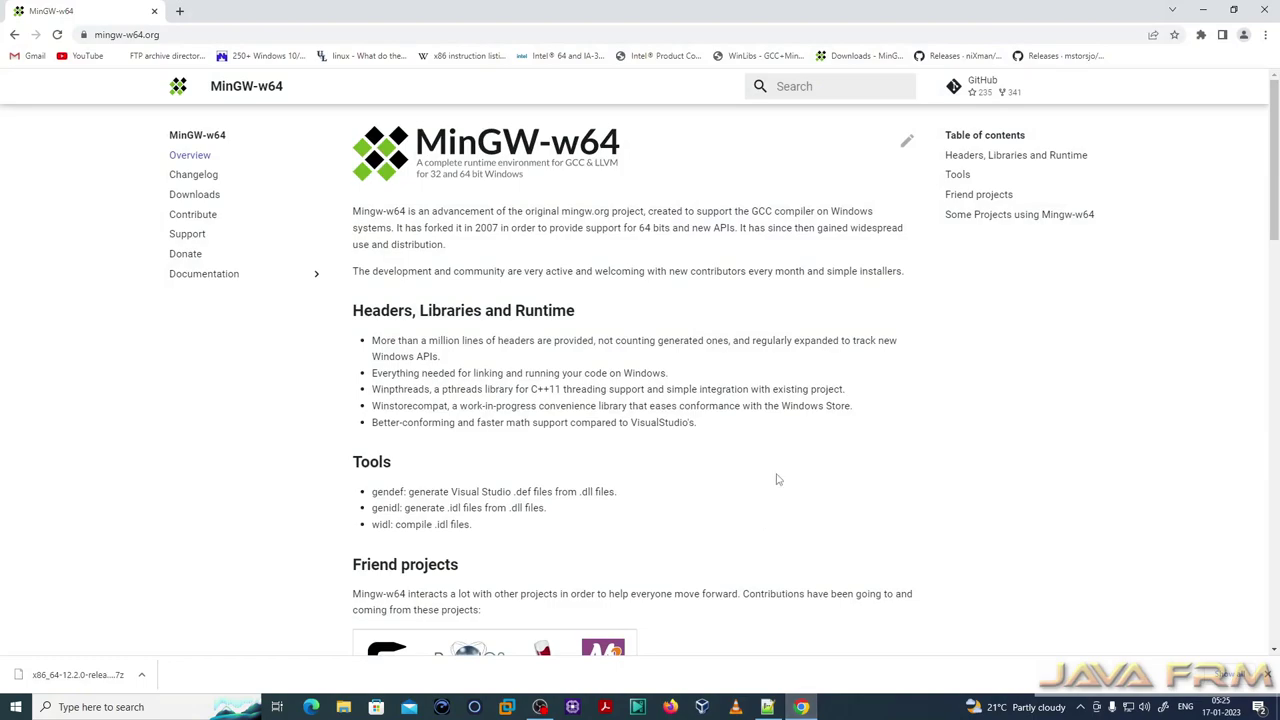
left_click(219, 34)
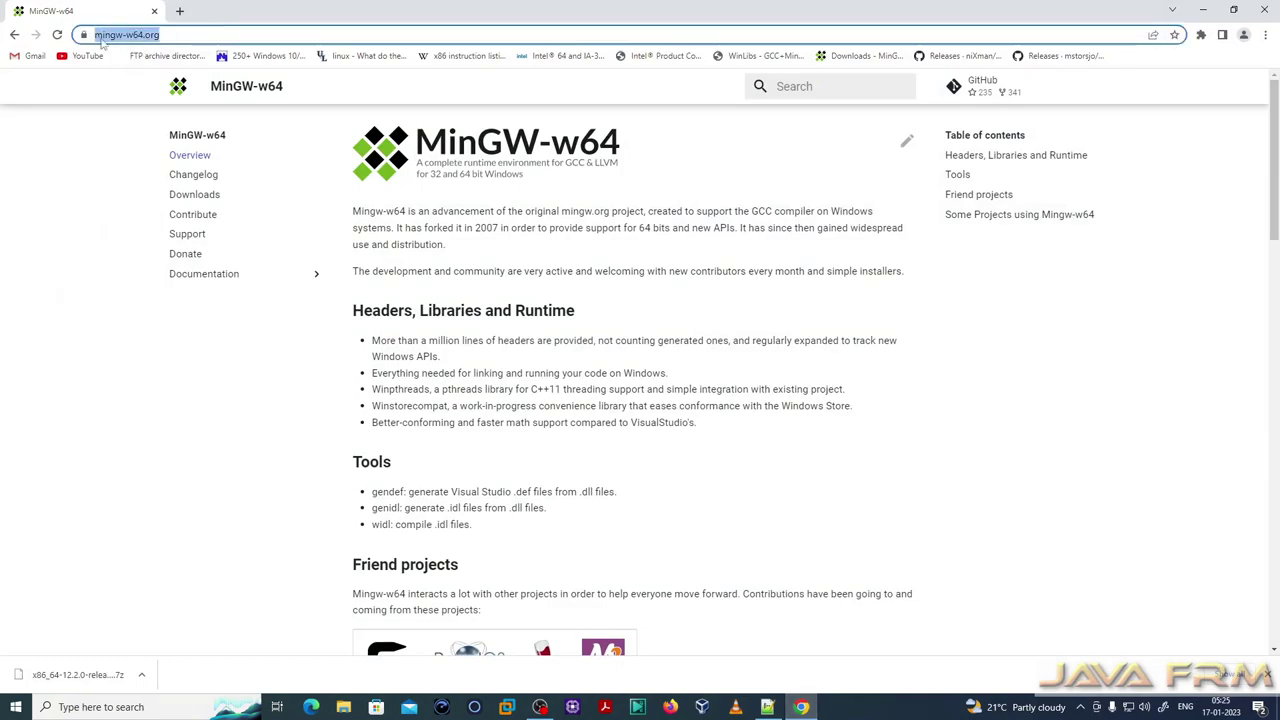
left_click(685, 177)
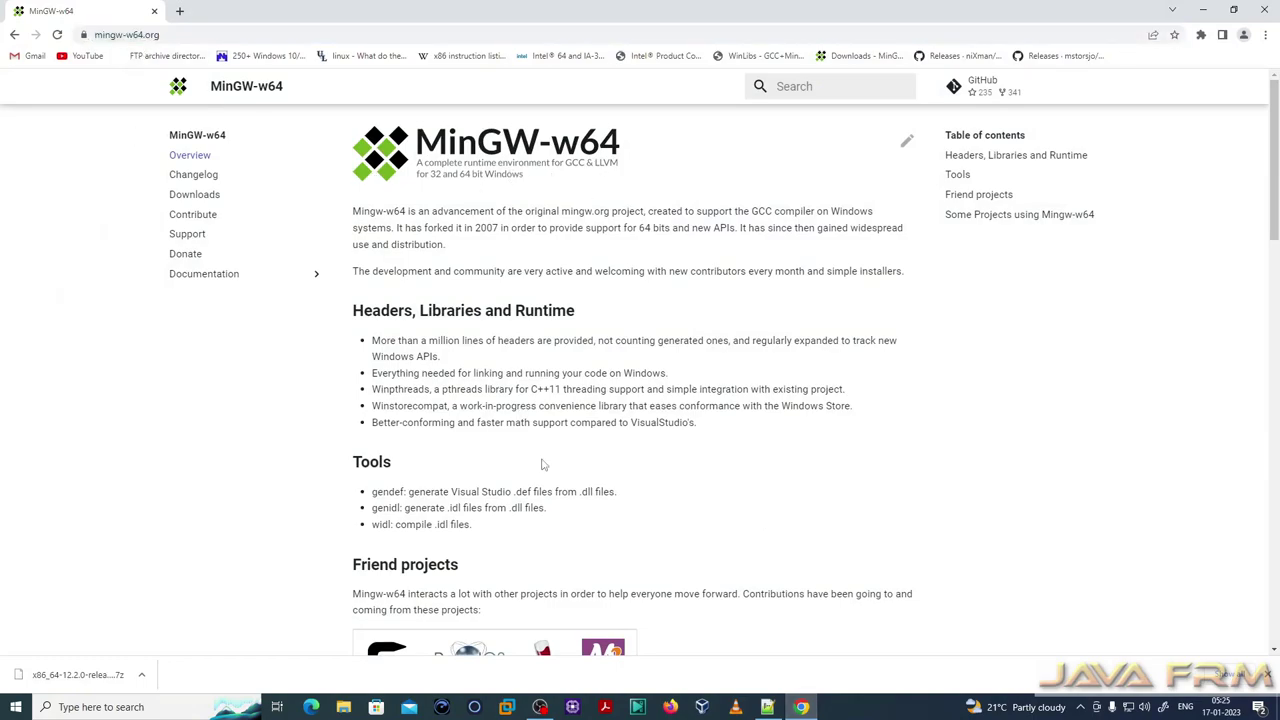
scroll(551, 509, "down", 12)
scroll(557, 511, "up", 7)
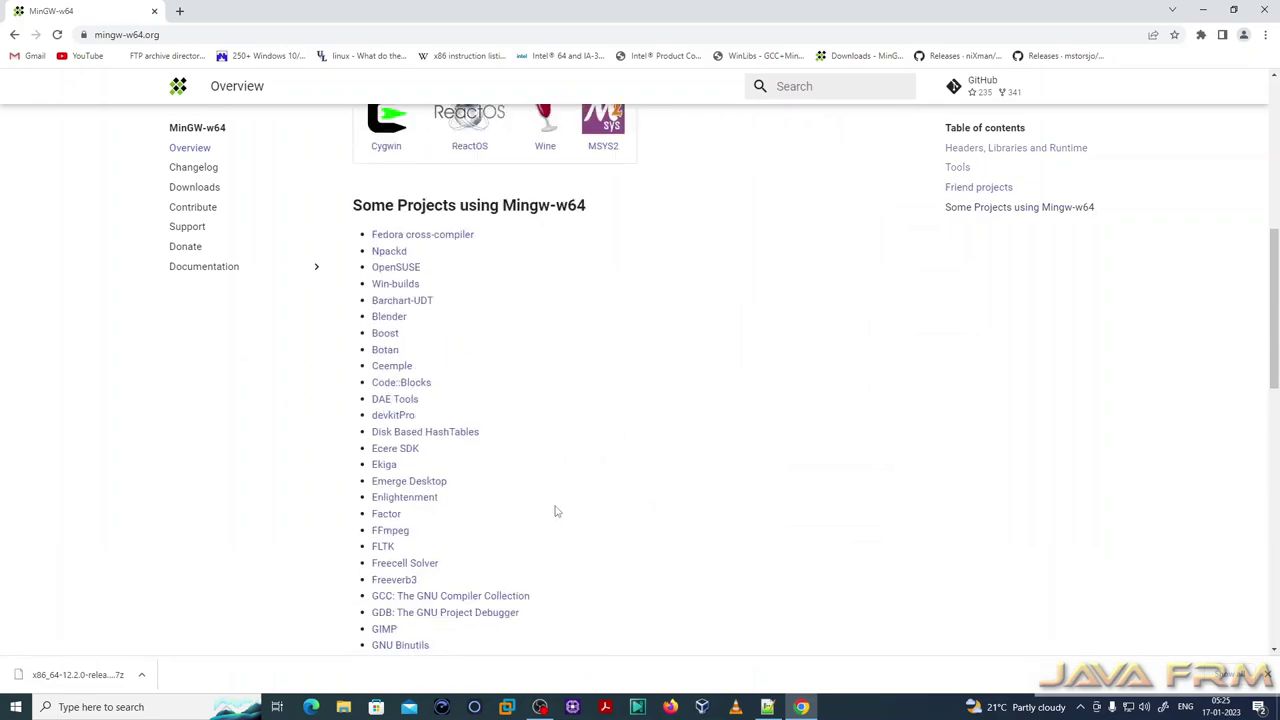
scroll(557, 511, "up", 4)
scroll(212, 250, "up", 2)
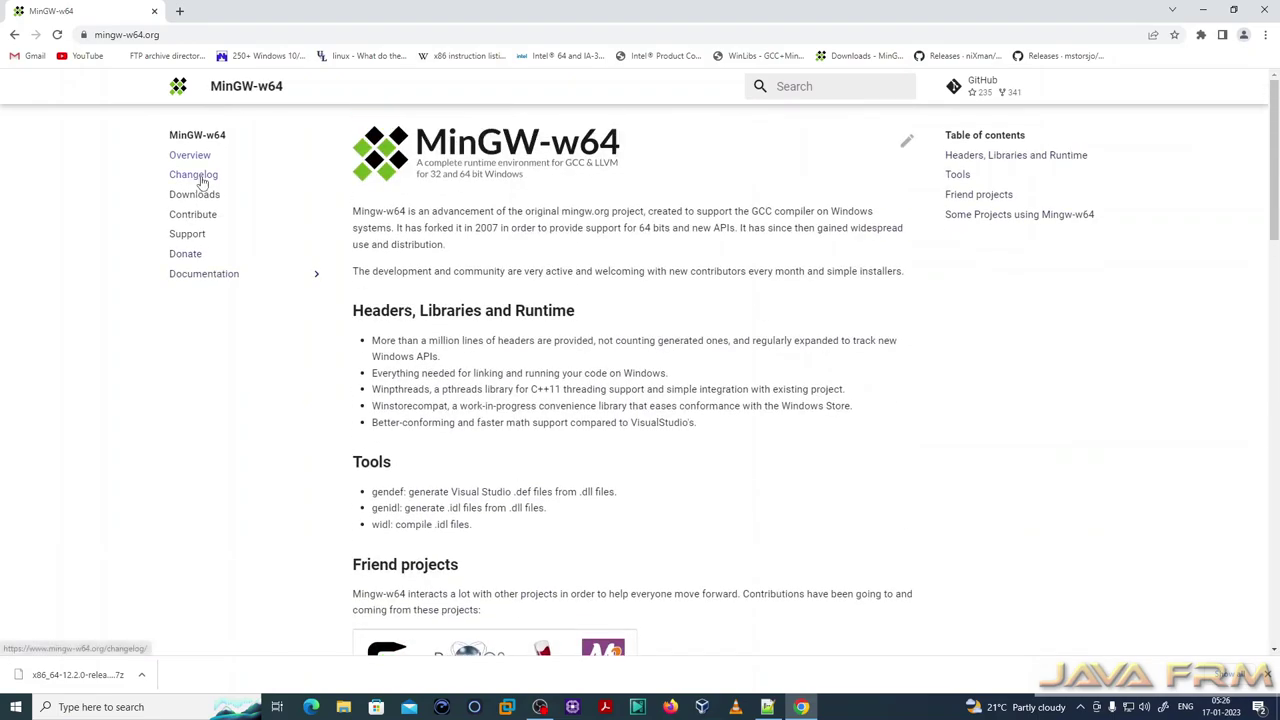
- Go via Changelog to the Downloads page and highlight its WinLibs.com heading
left_click(201, 178)
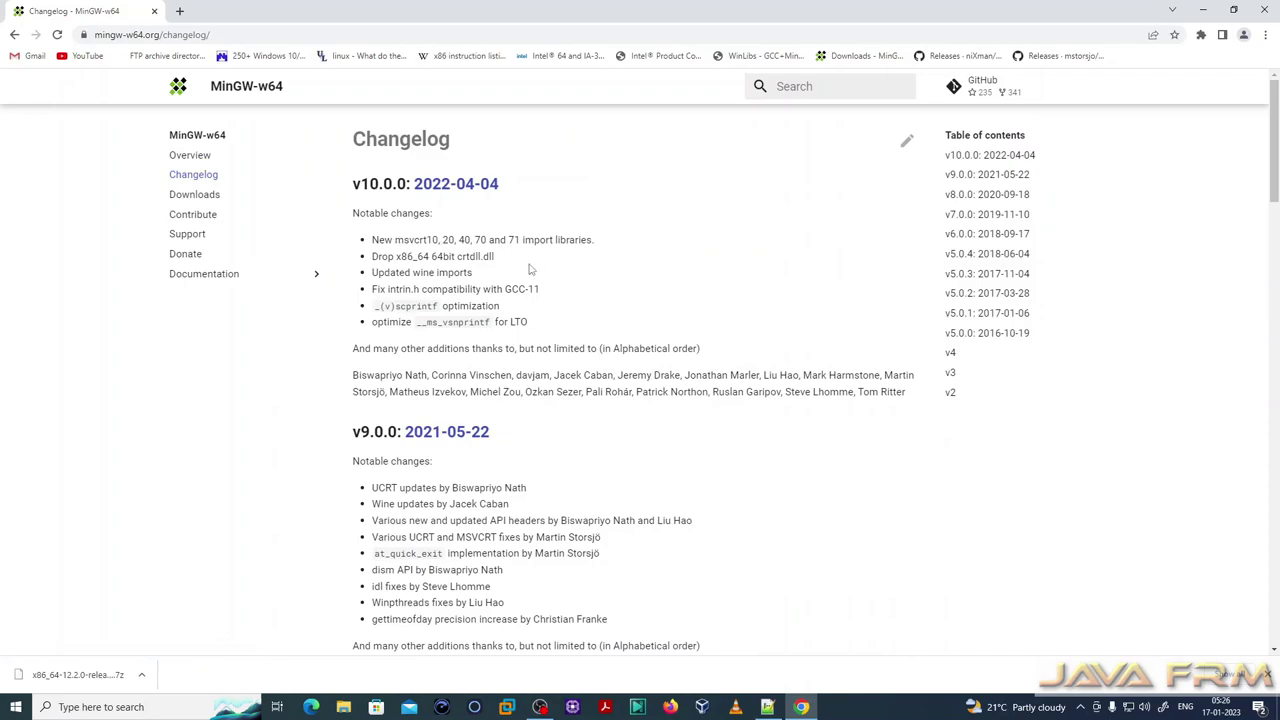
left_click(202, 196)
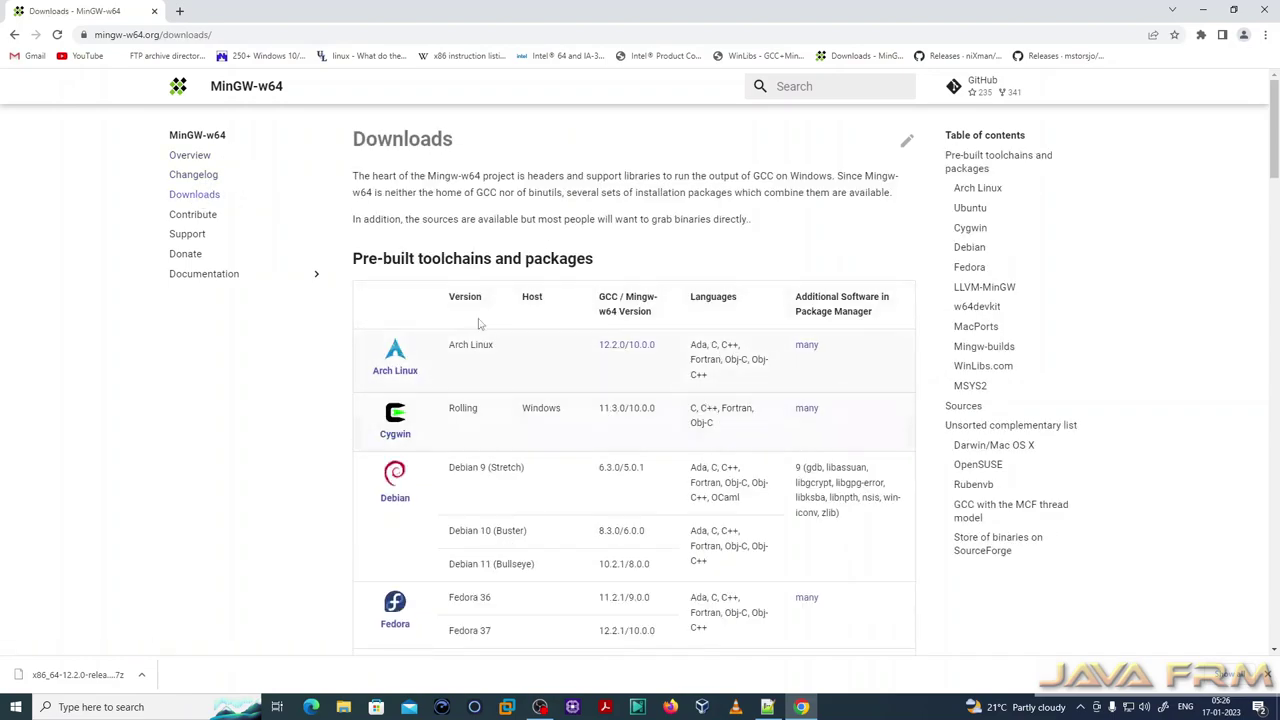
scroll(716, 481, "down", 10)
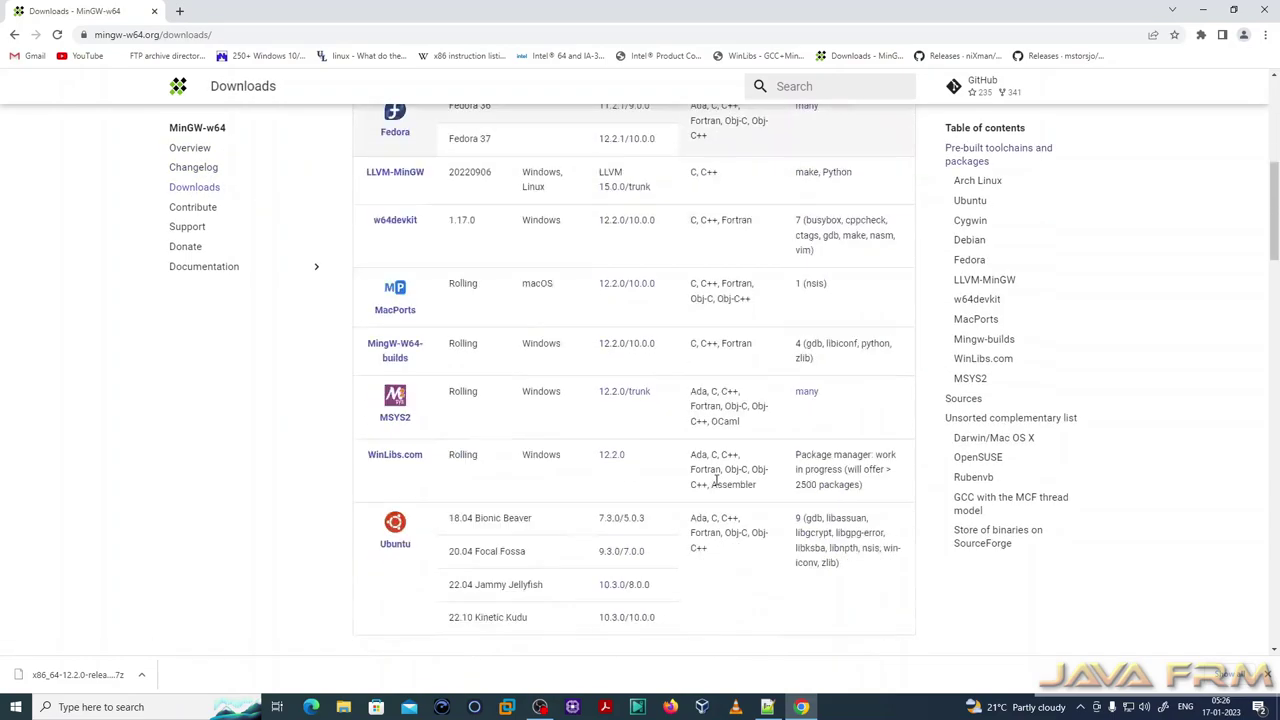
scroll(716, 481, "down", 2)
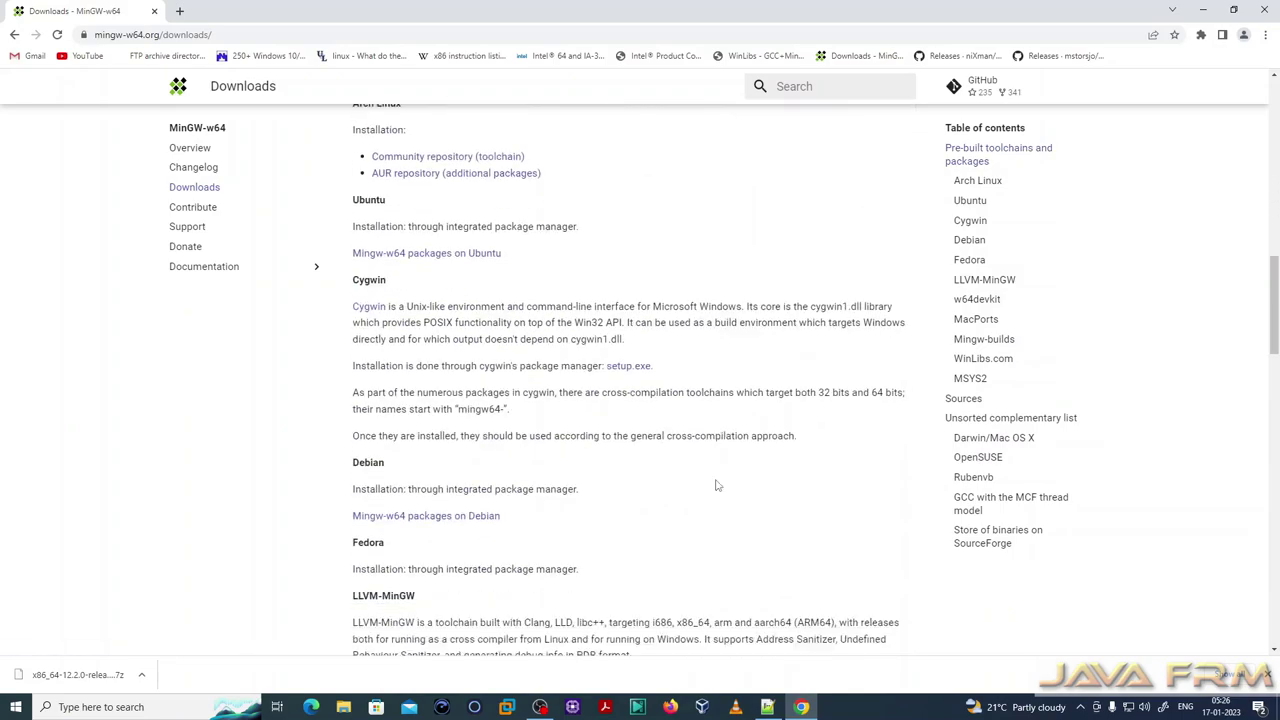
scroll(716, 481, "down", 3)
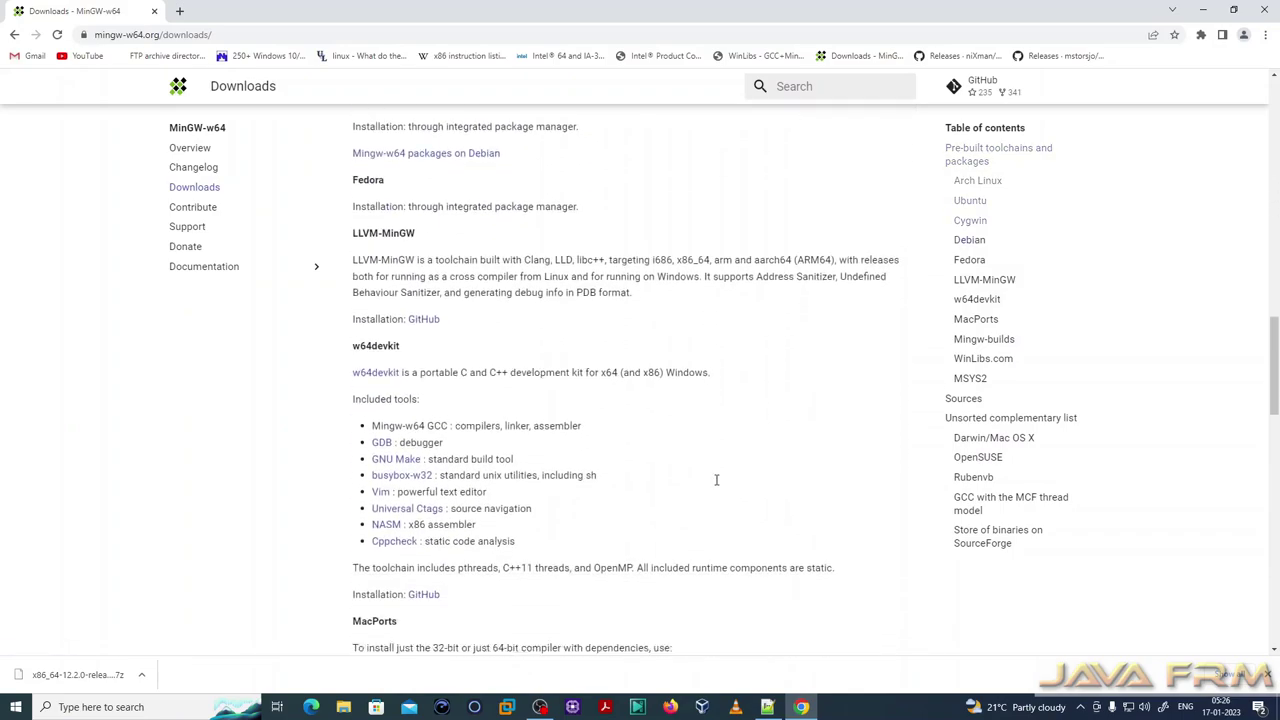
scroll(716, 485, "down", 7)
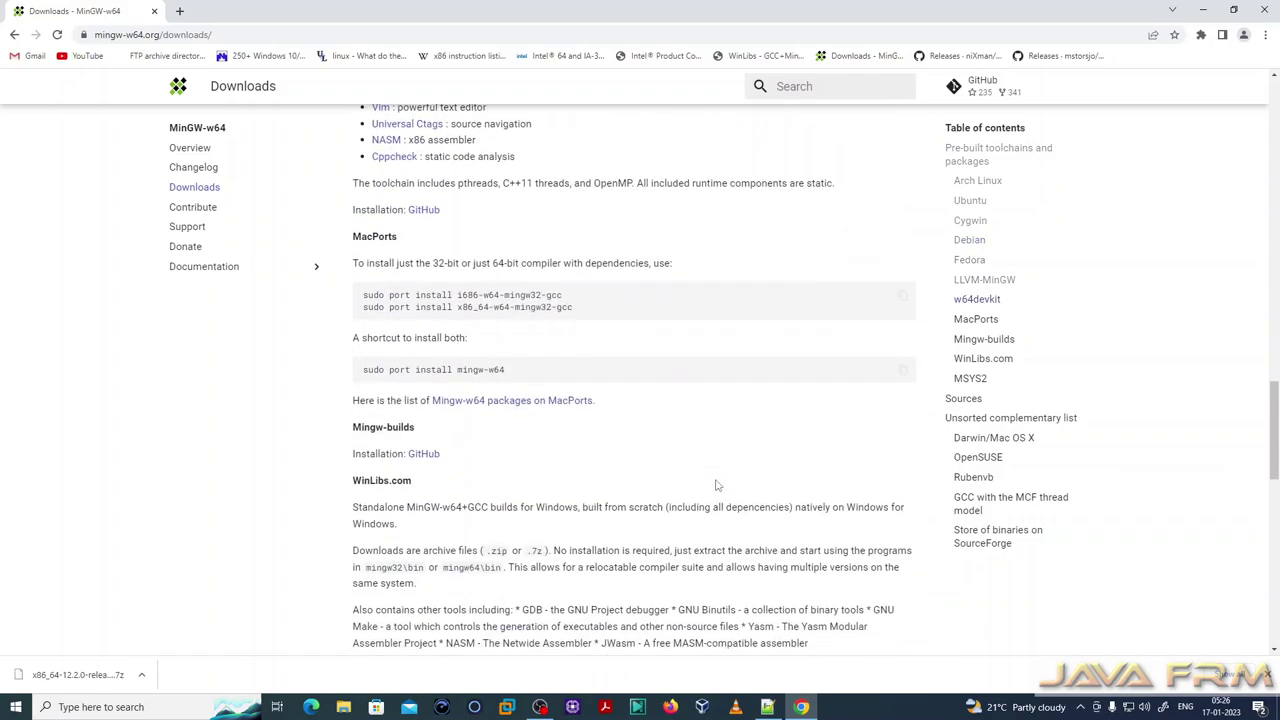
scroll(716, 485, "up", 1)
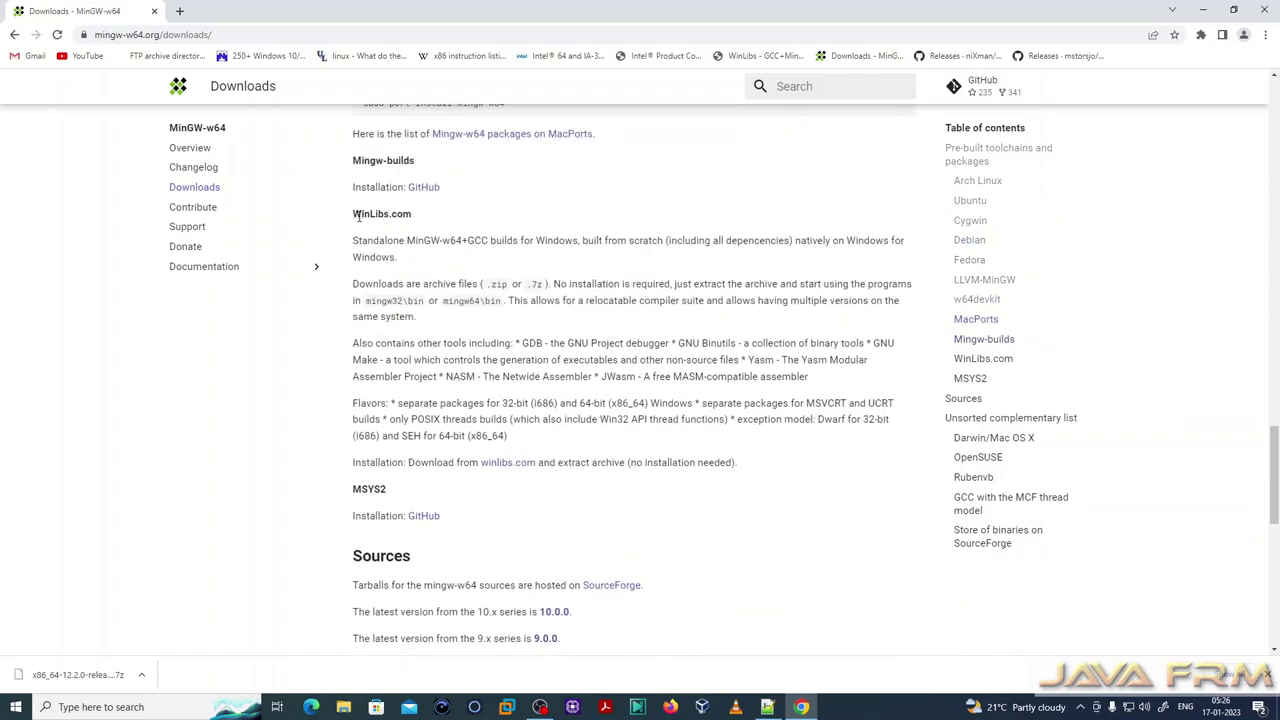
left_click_drag(353, 214, 416, 224)
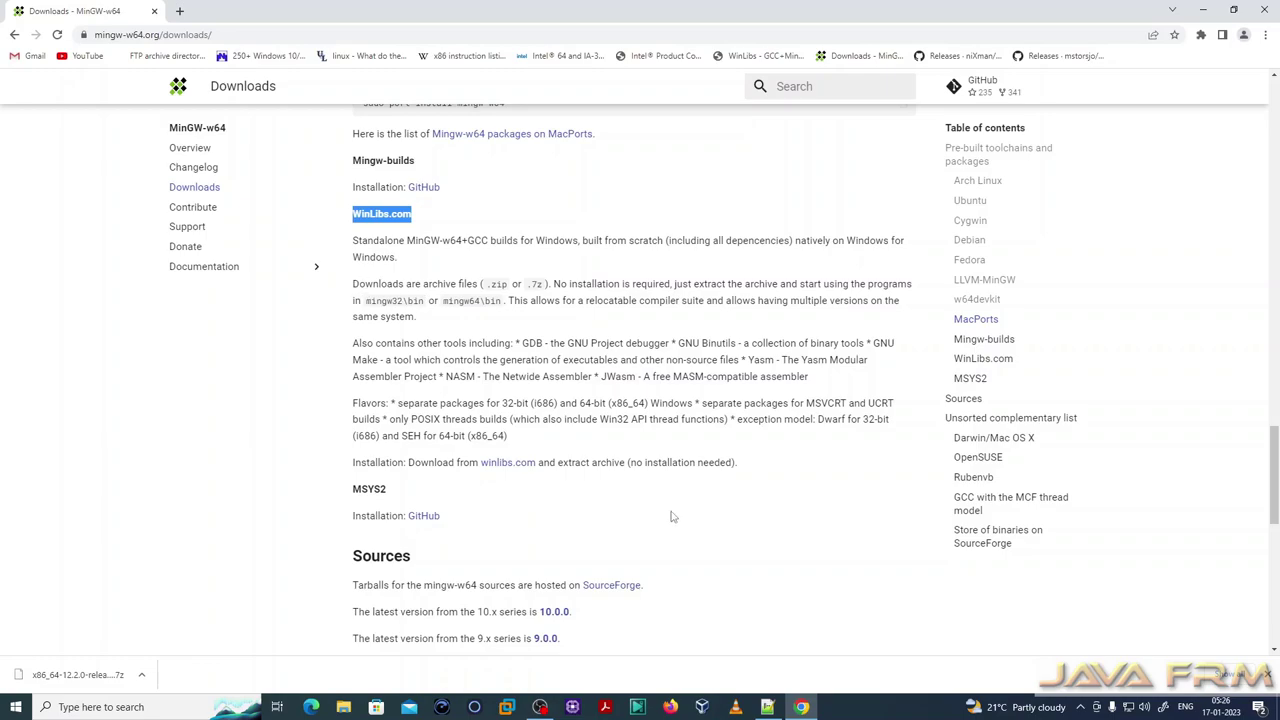
- Open winlibs.com and read the MSVCRT versus UCRT runtime explanation, which recommends UCRT
left_click(512, 466)
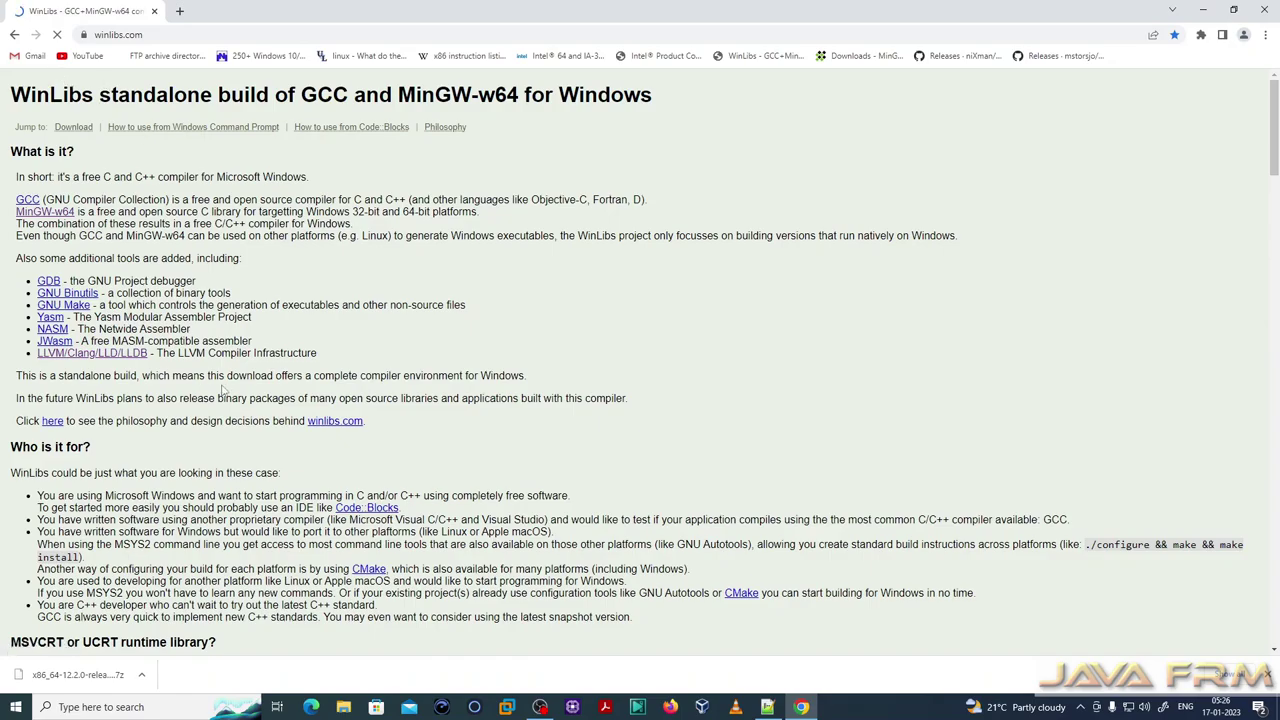
scroll(805, 350, "down", 8)
scroll(657, 413, "down", 1)
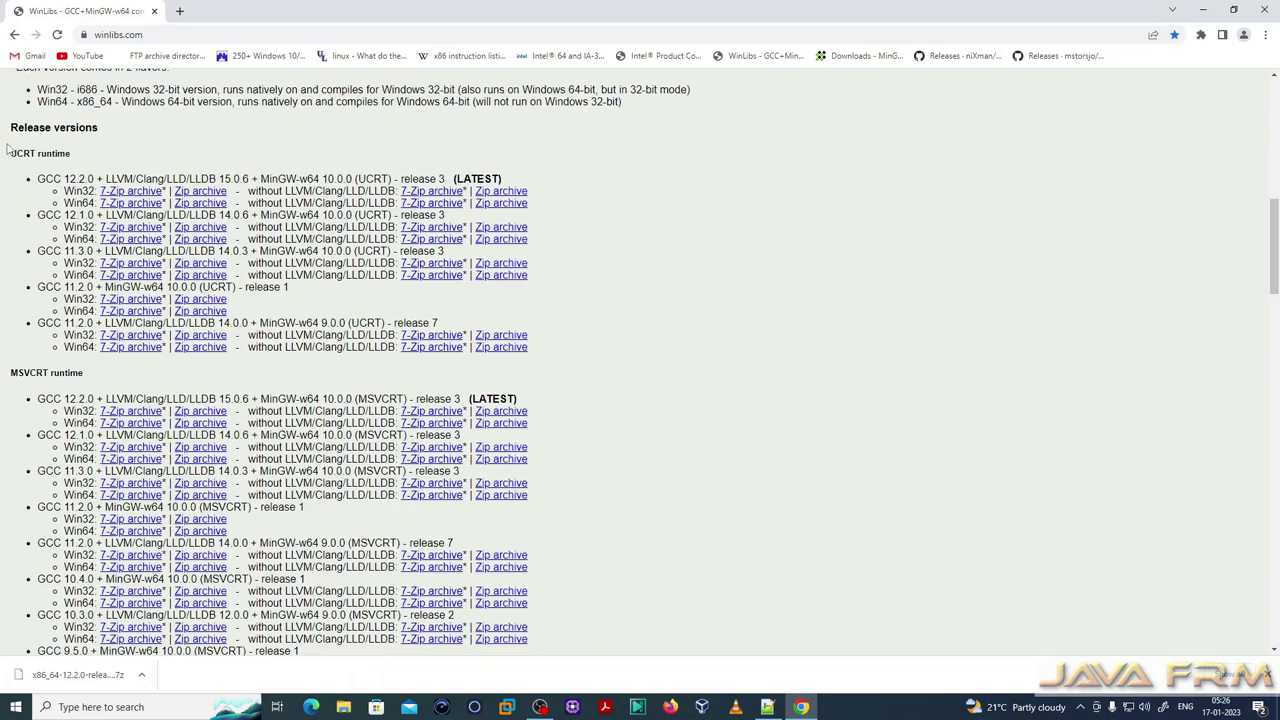
left_click_drag(7, 148, 103, 170)
left_click_drag(85, 382, 6, 378)
scroll(684, 370, "up", 4)
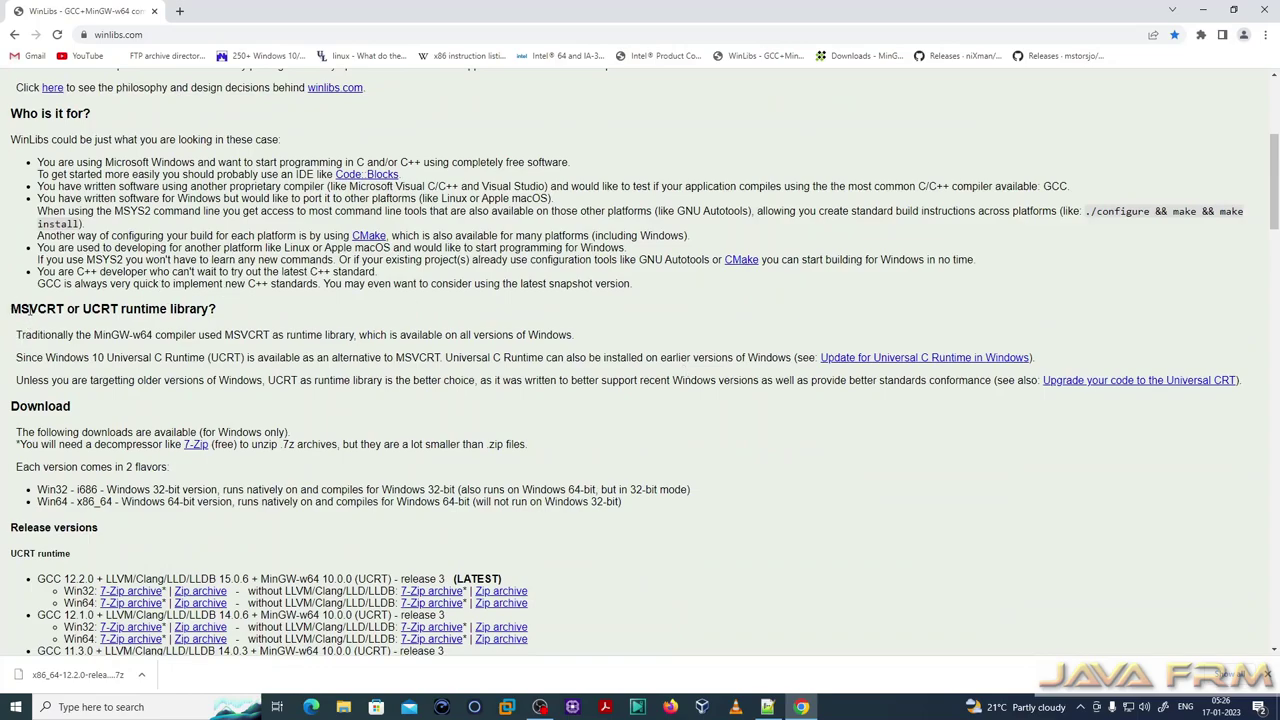
left_click_drag(11, 310, 270, 374)
left_click(366, 320)
left_click_drag(110, 357, 576, 382)
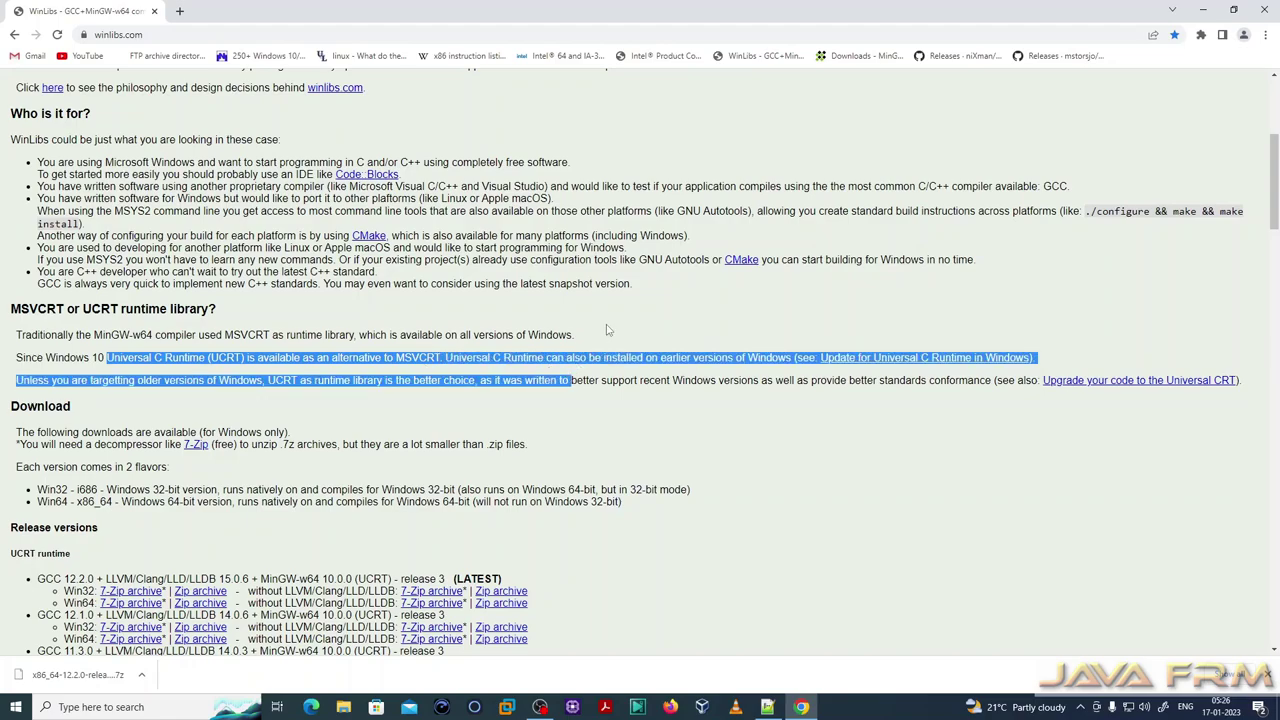
left_click(605, 330)
scroll(532, 363, "down", 3)
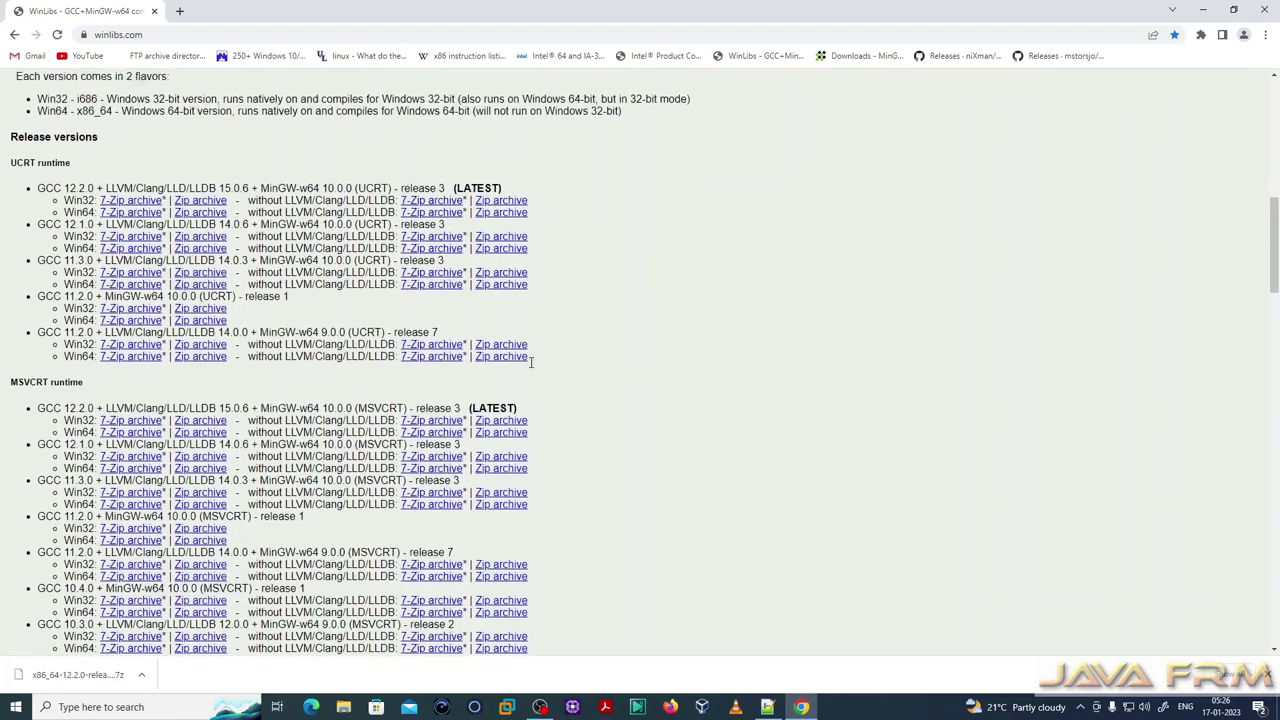
scroll(529, 360, "up", 1)
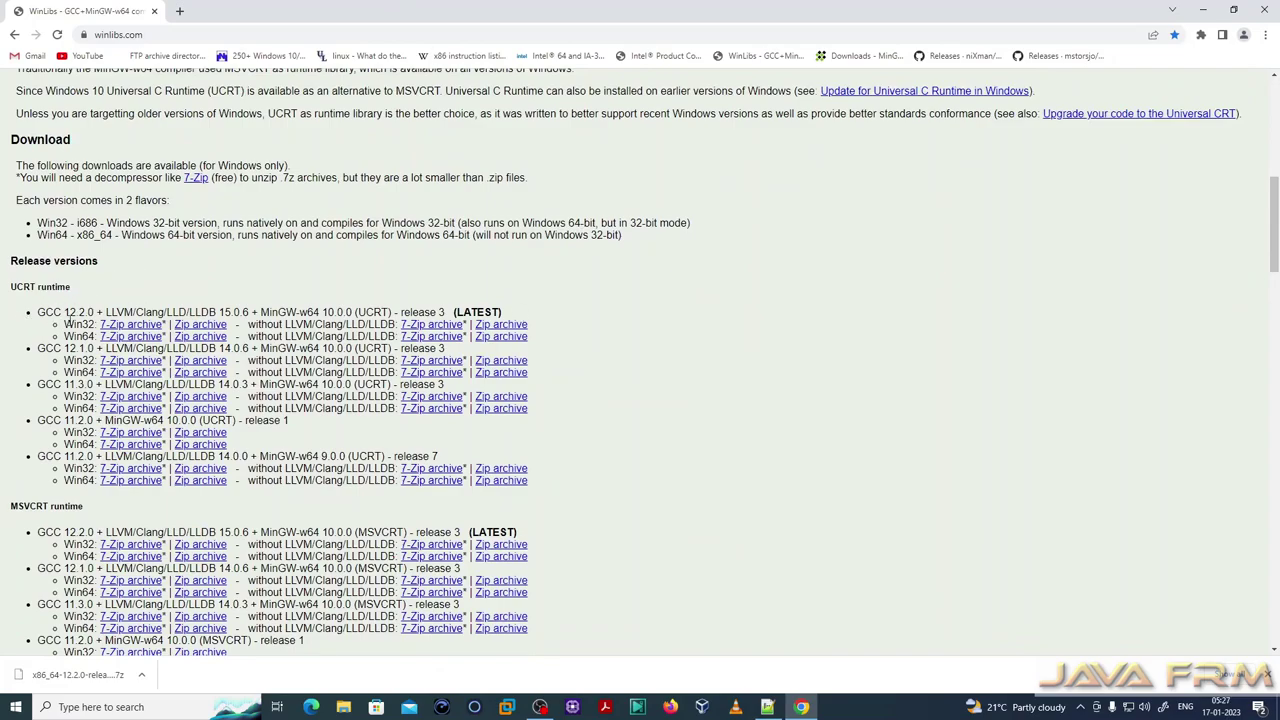
- Download the latest GCC 12.2.0 Win64 UCRT Zip archive and show it in its folder
left_click_drag(65, 337, 92, 337)
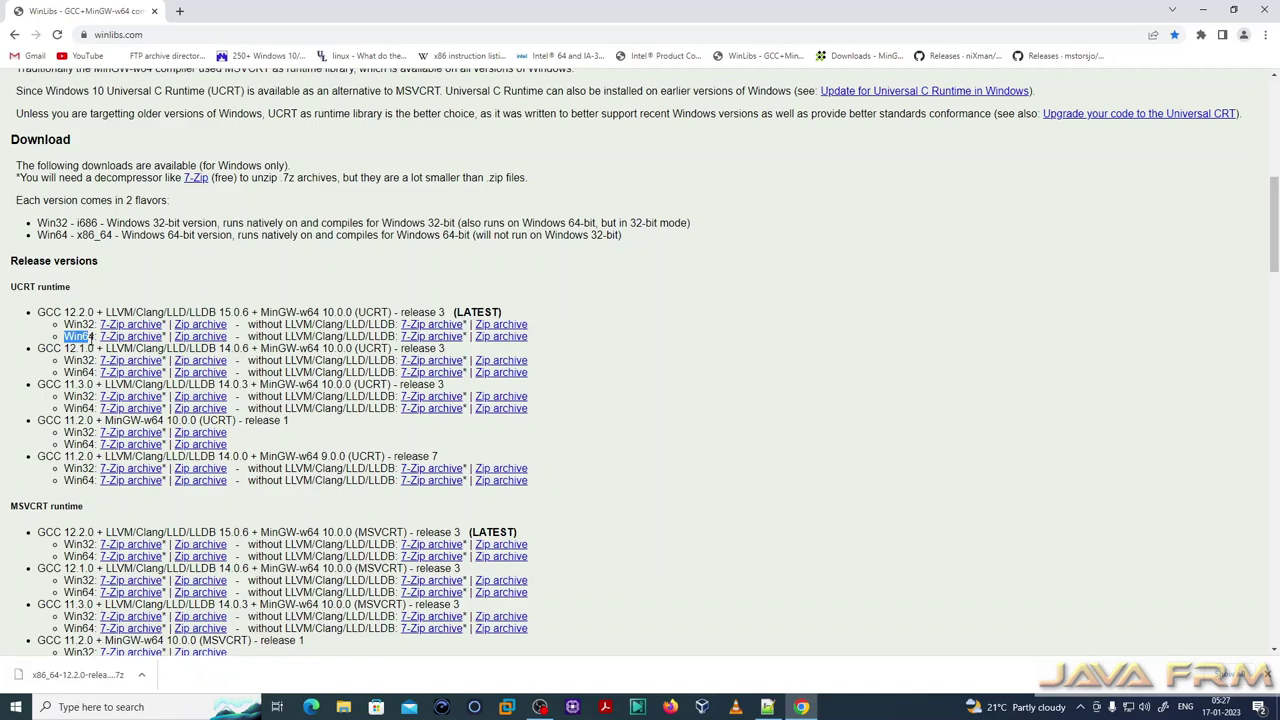
left_click(199, 338)
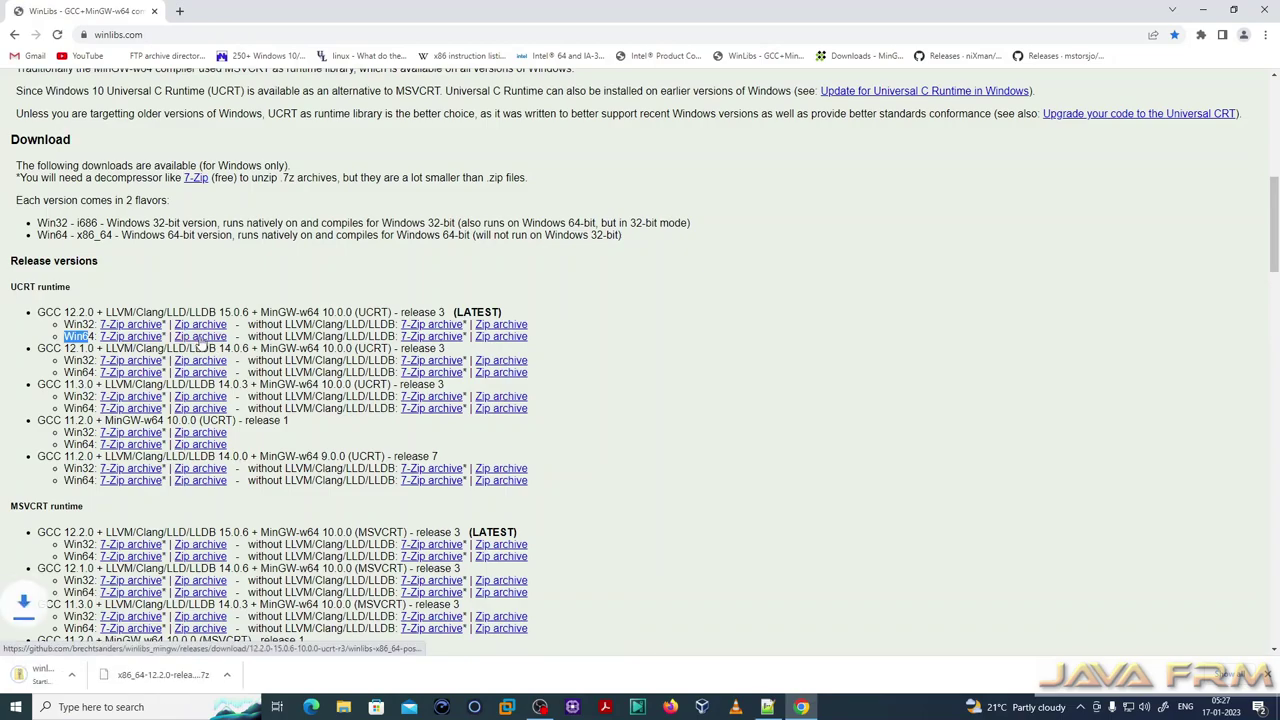
left_click(343, 707)
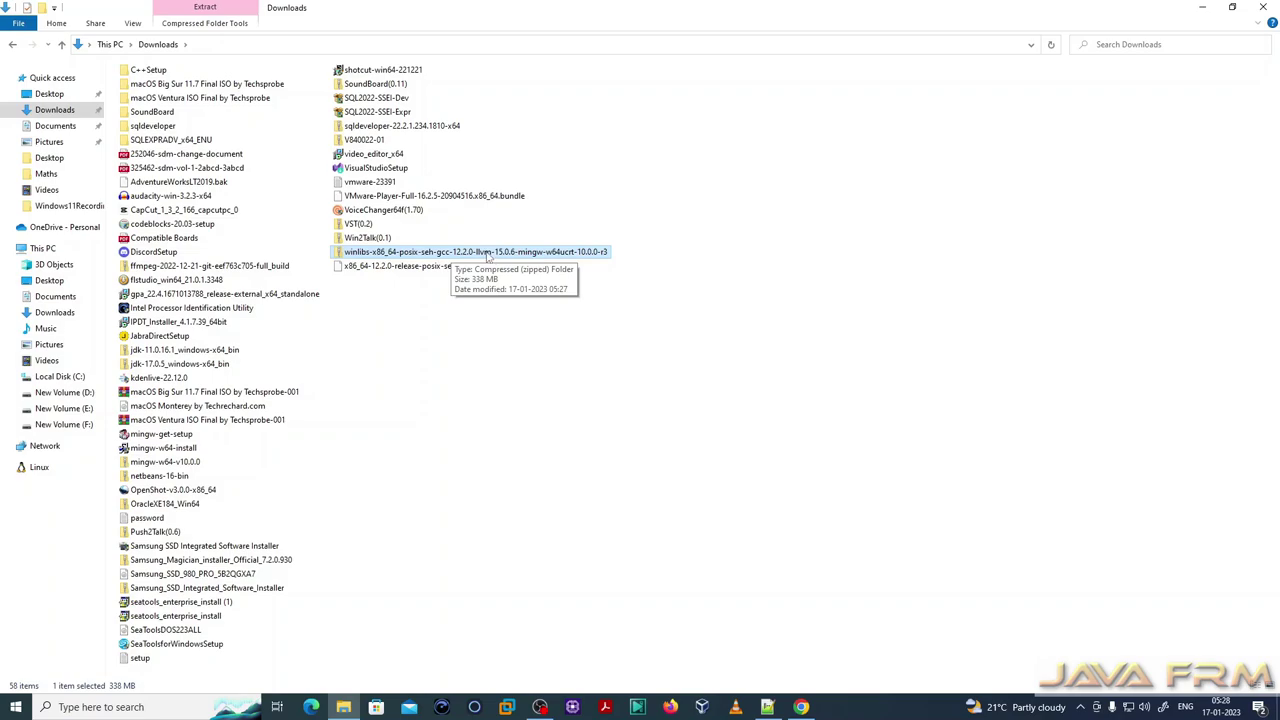
- Open the winlibs GCC 12.2.0 zip with 7-Zip's Open archive to reveal its mingw64 folder
right_click(488, 256)
mouse_move(557, 328)
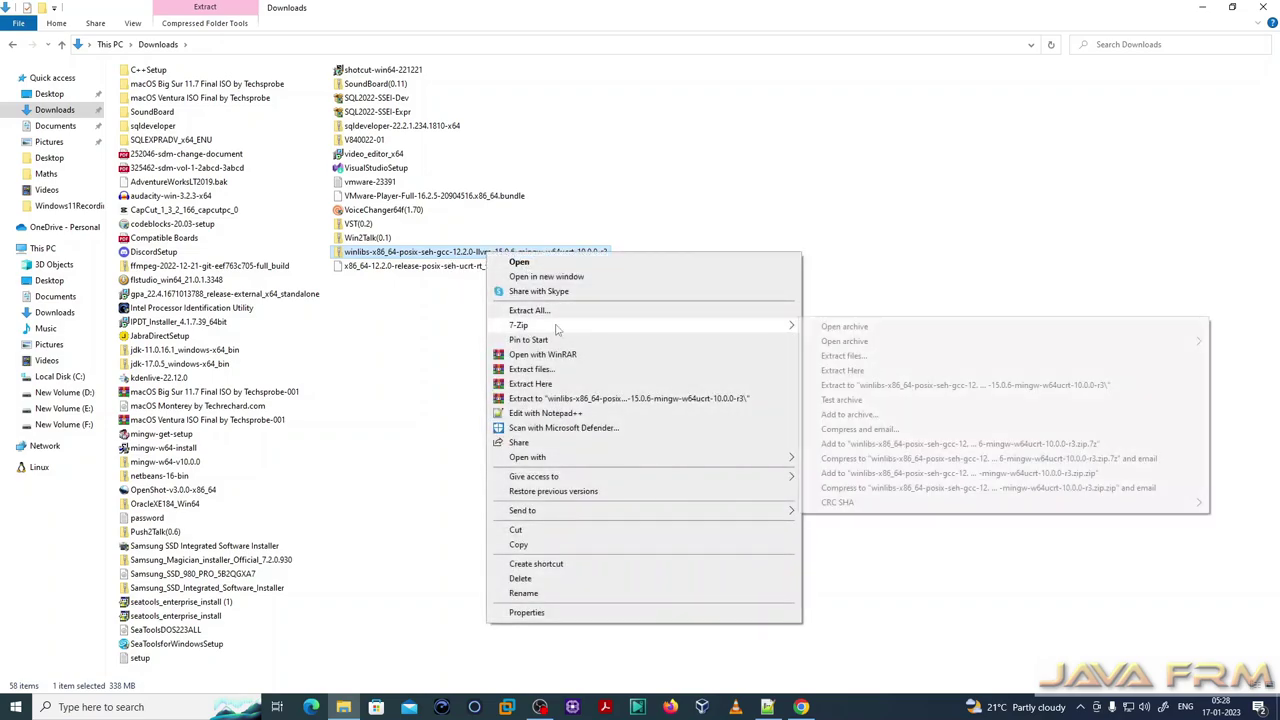
left_click(844, 326)
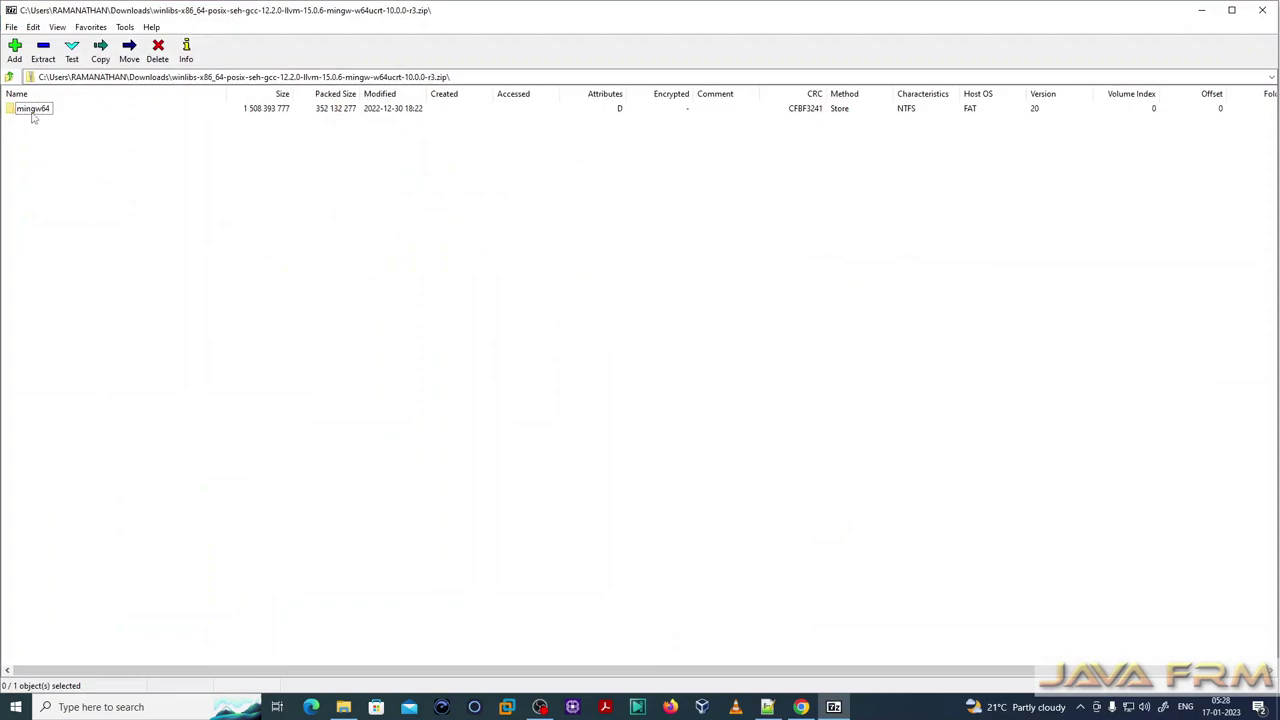
- Extract the mingw64 folder from the archive to C:\ through 7-Zip's Copy dialog
left_click(43, 50)
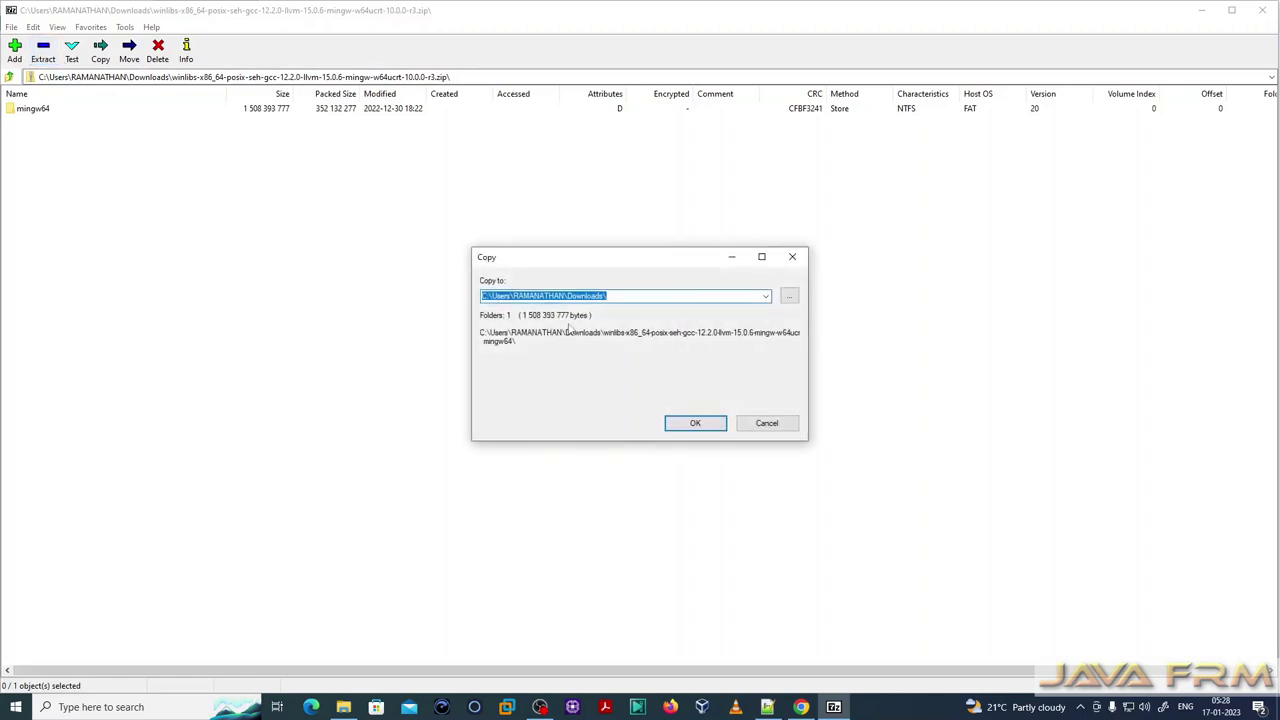
left_click(626, 297)
left_click_drag(606, 296, 504, 293)
key("BackSpace")
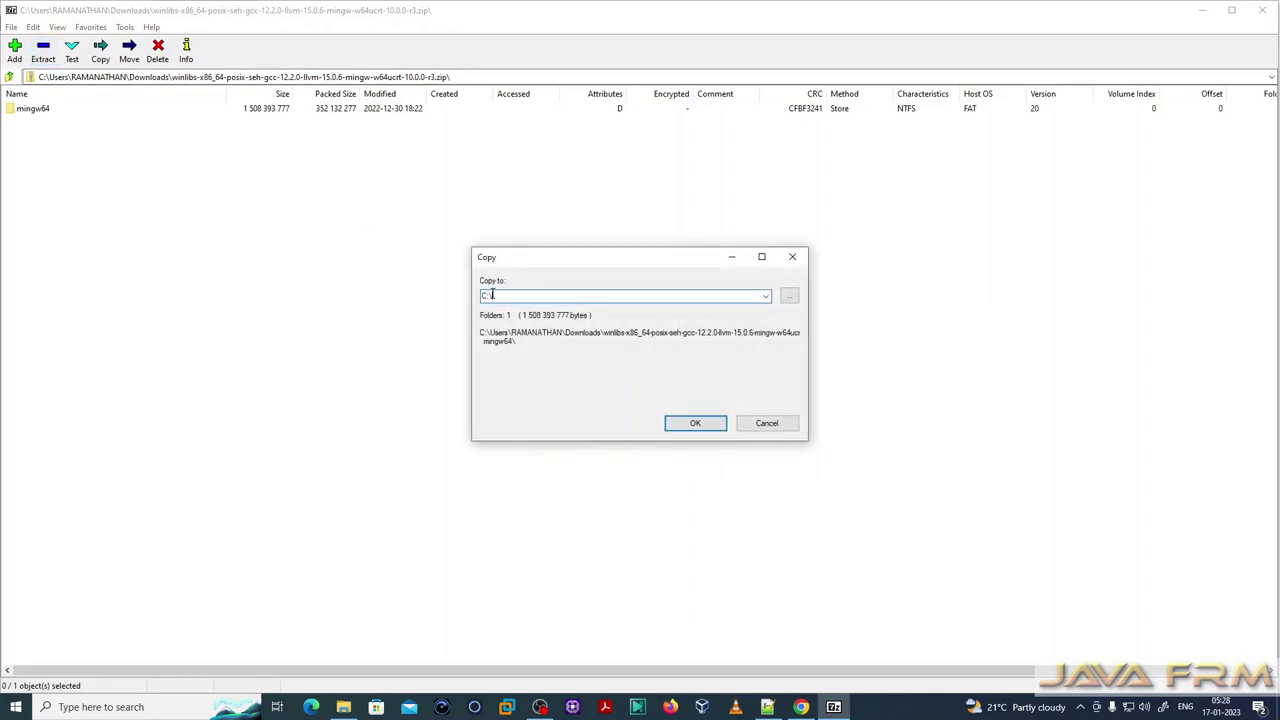
left_click(707, 430)
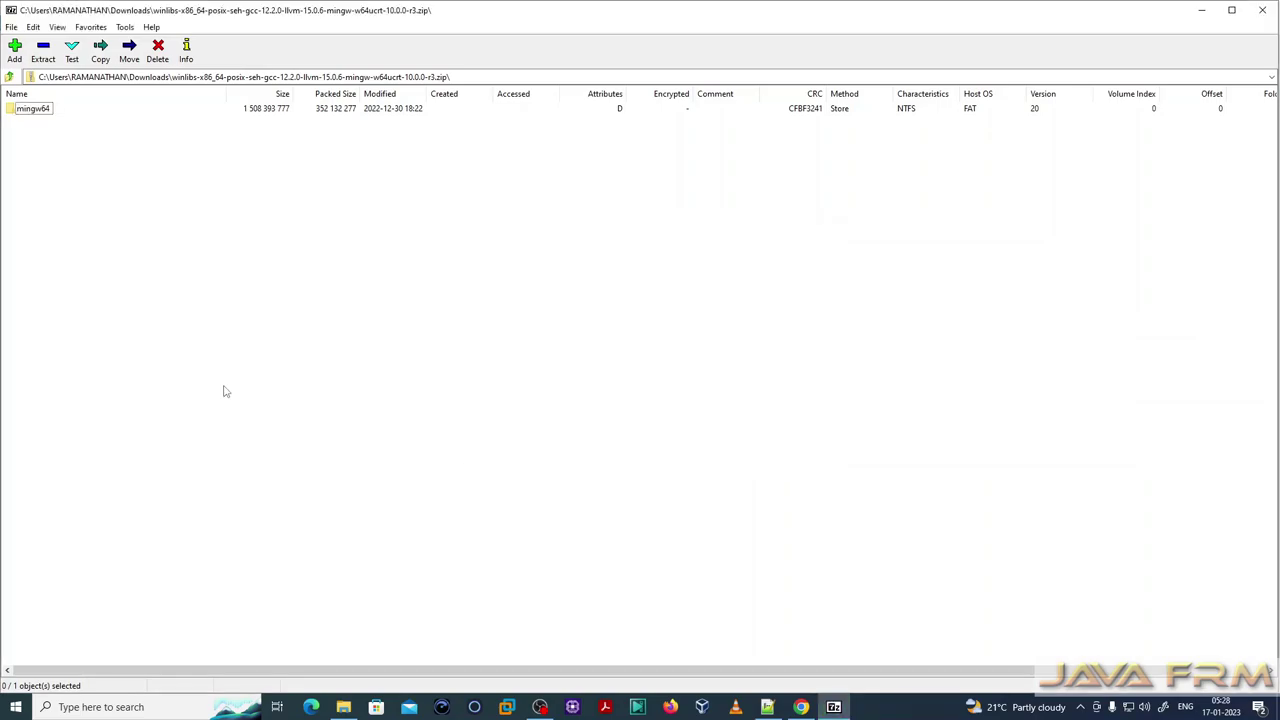
- Close 7-Zip and browse the extracted C:\mingw64\bin folder
left_click(1262, 10)
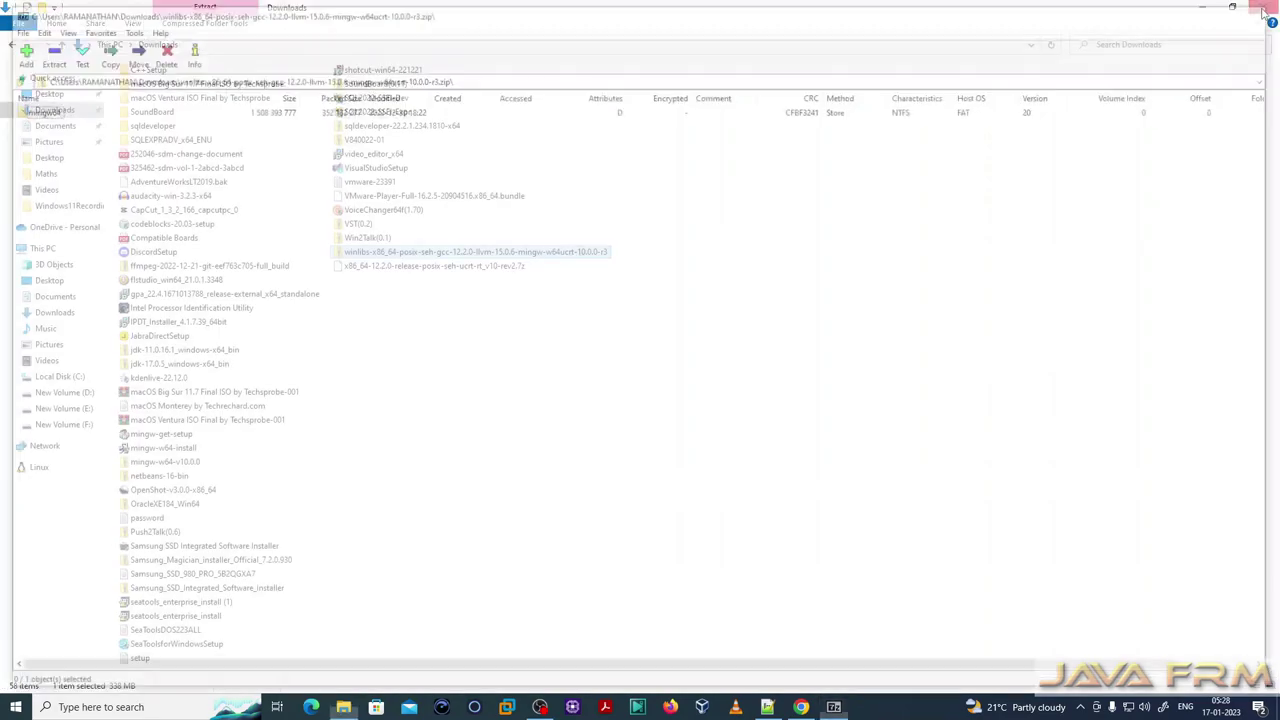
left_click(60, 376)
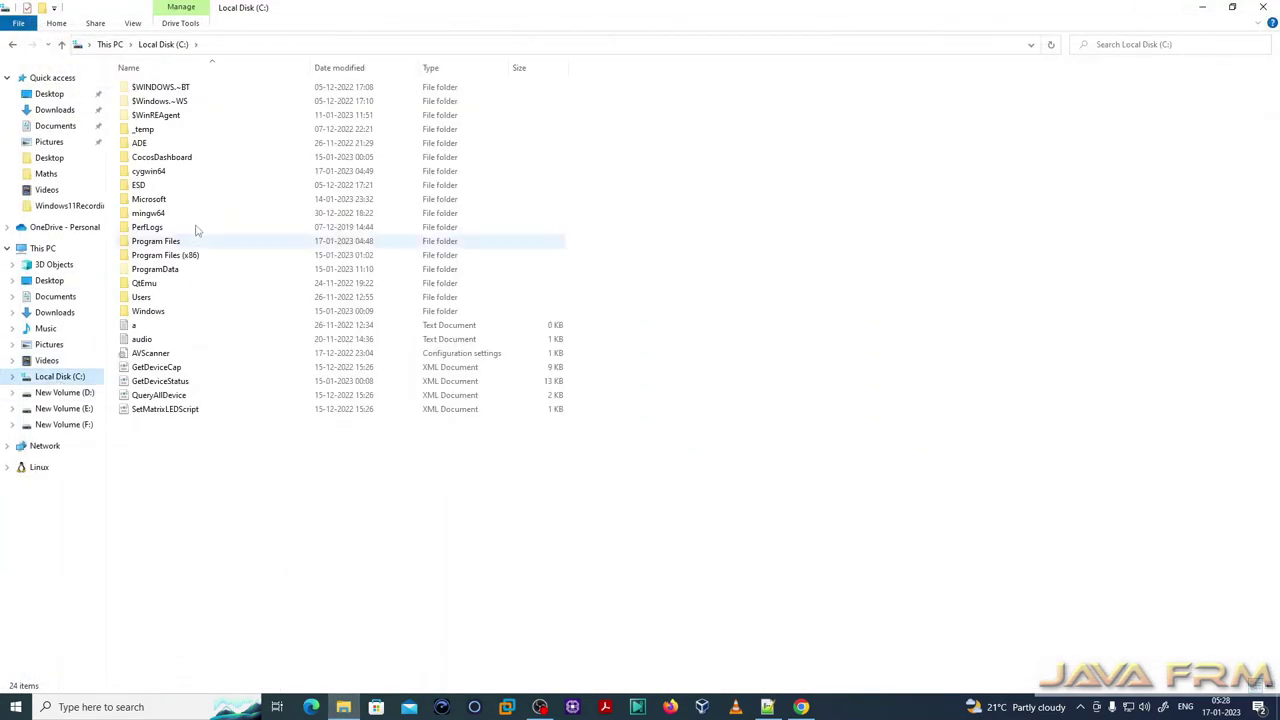
double_click(160, 215)
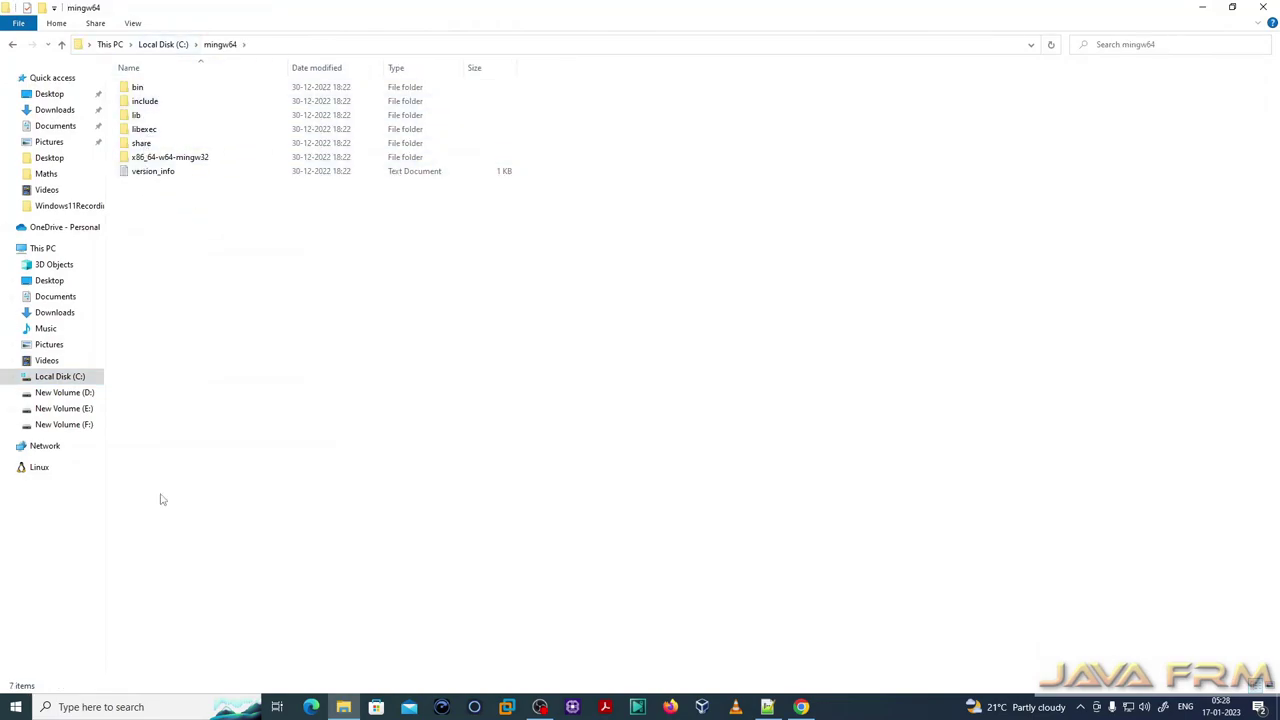
double_click(140, 87)
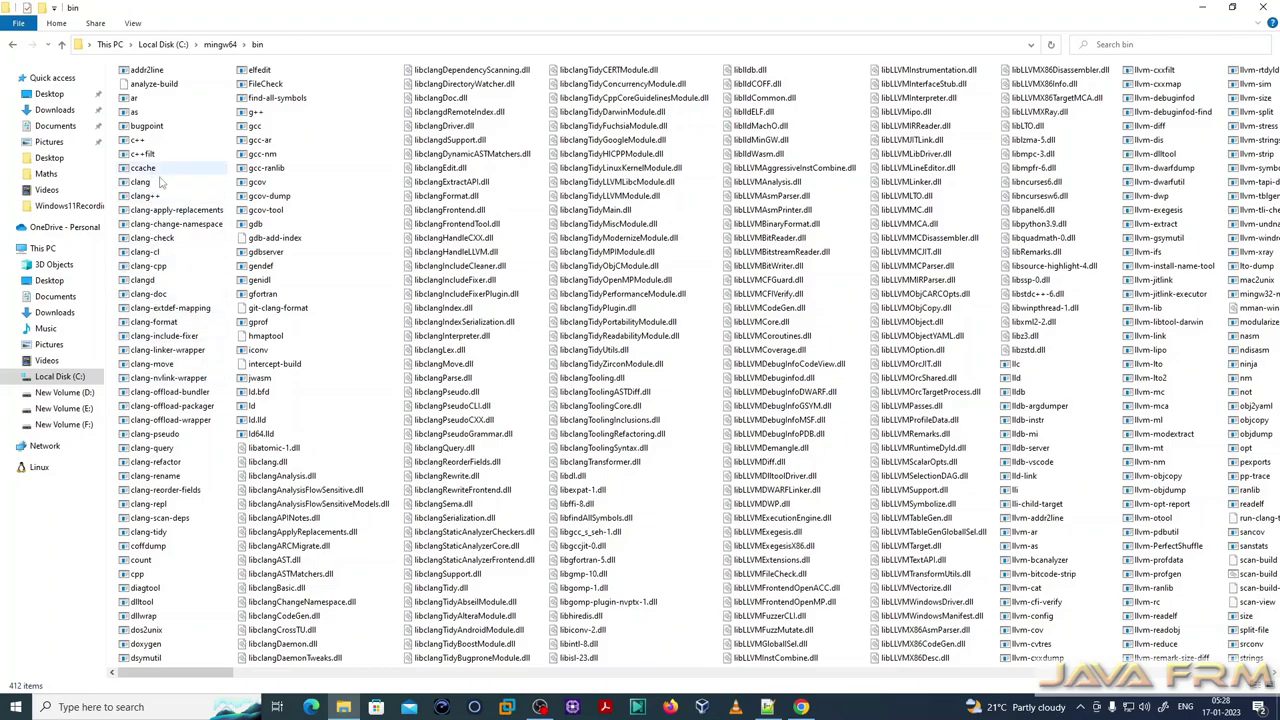
scroll(305, 575, "down", 4)
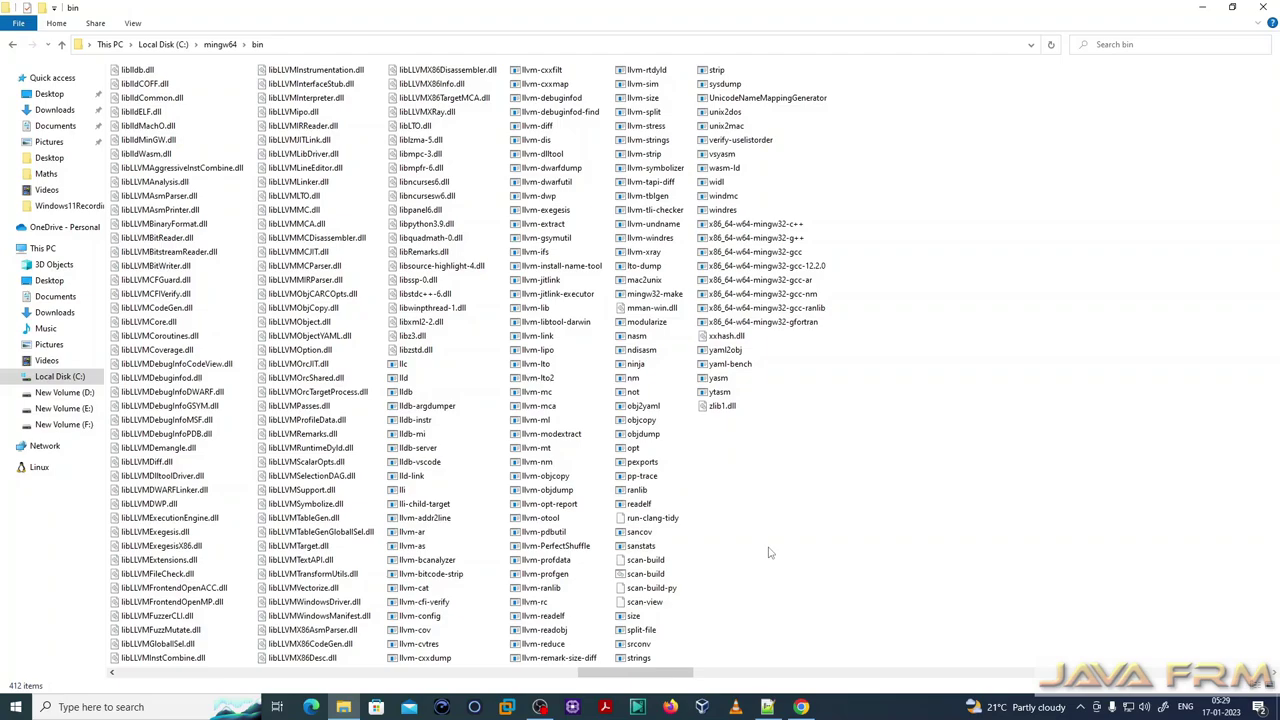
scroll(770, 553, "left", 5)
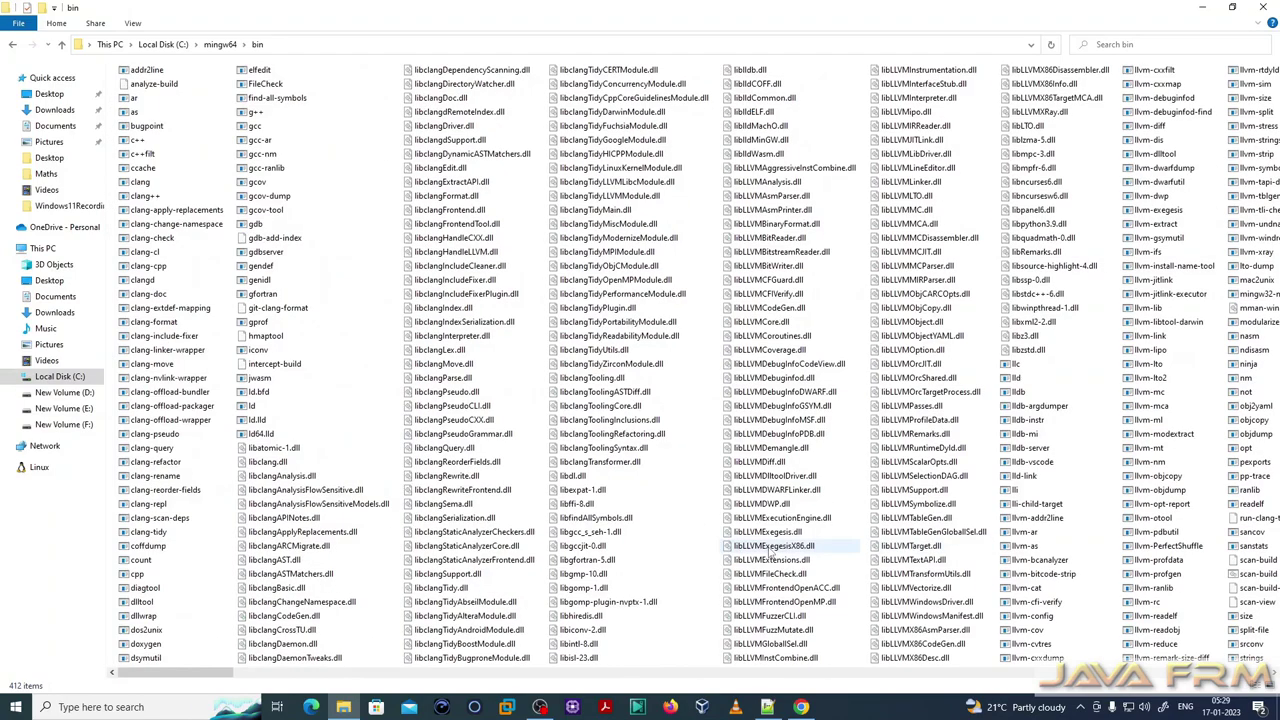
- Look through the include, lib, libexec and x86_64-w64-mingw32\bin subfolders of C:\mingw64
left_click(220, 44)
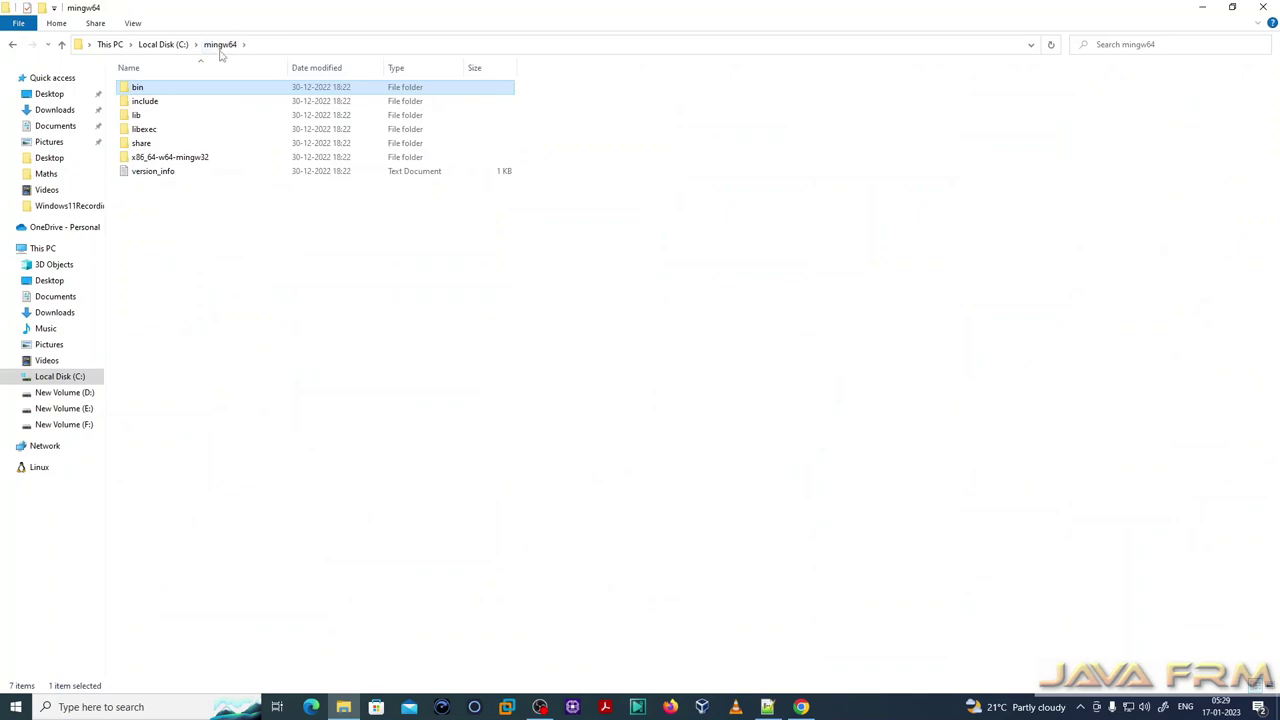
double_click(149, 103)
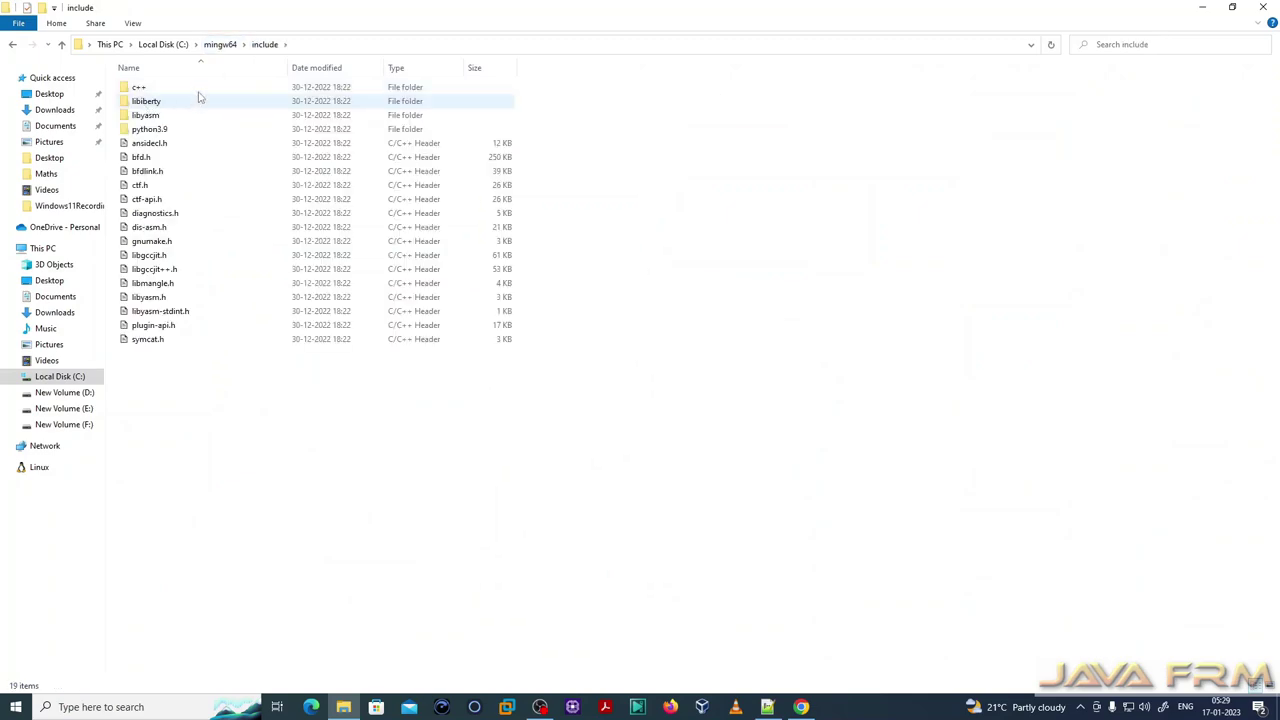
left_click(220, 44)
double_click(140, 115)
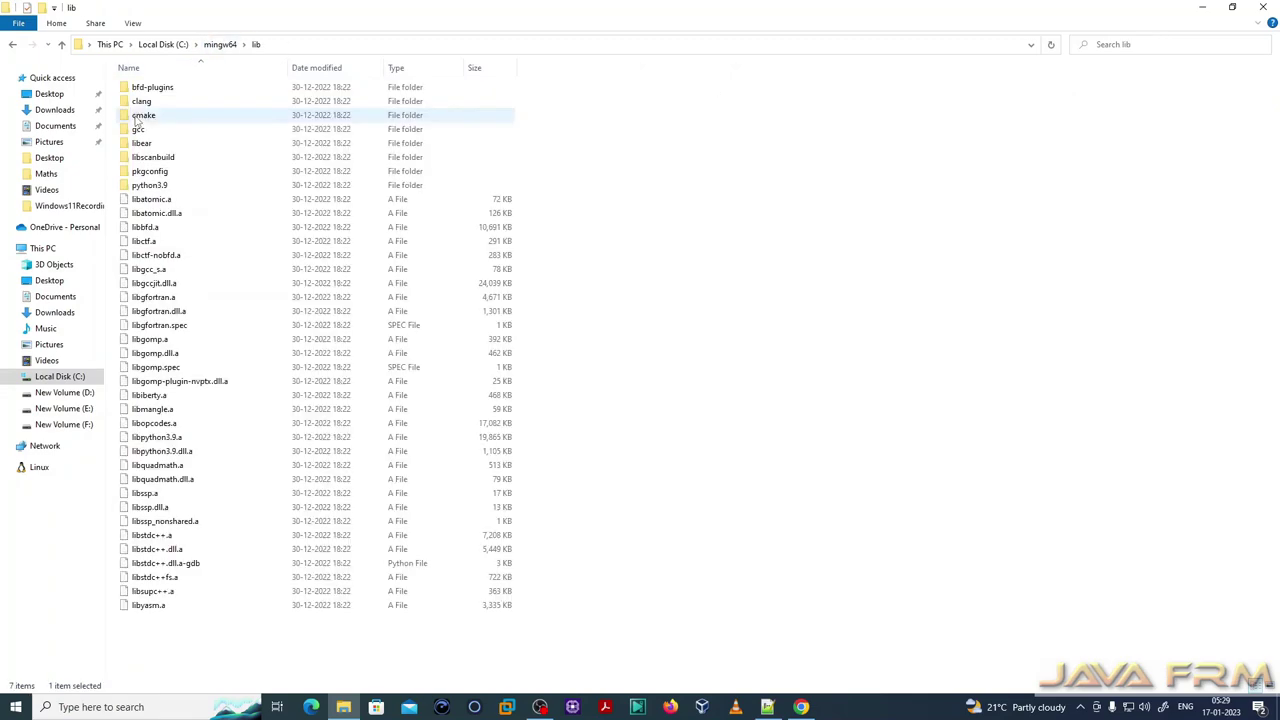
left_click(214, 46)
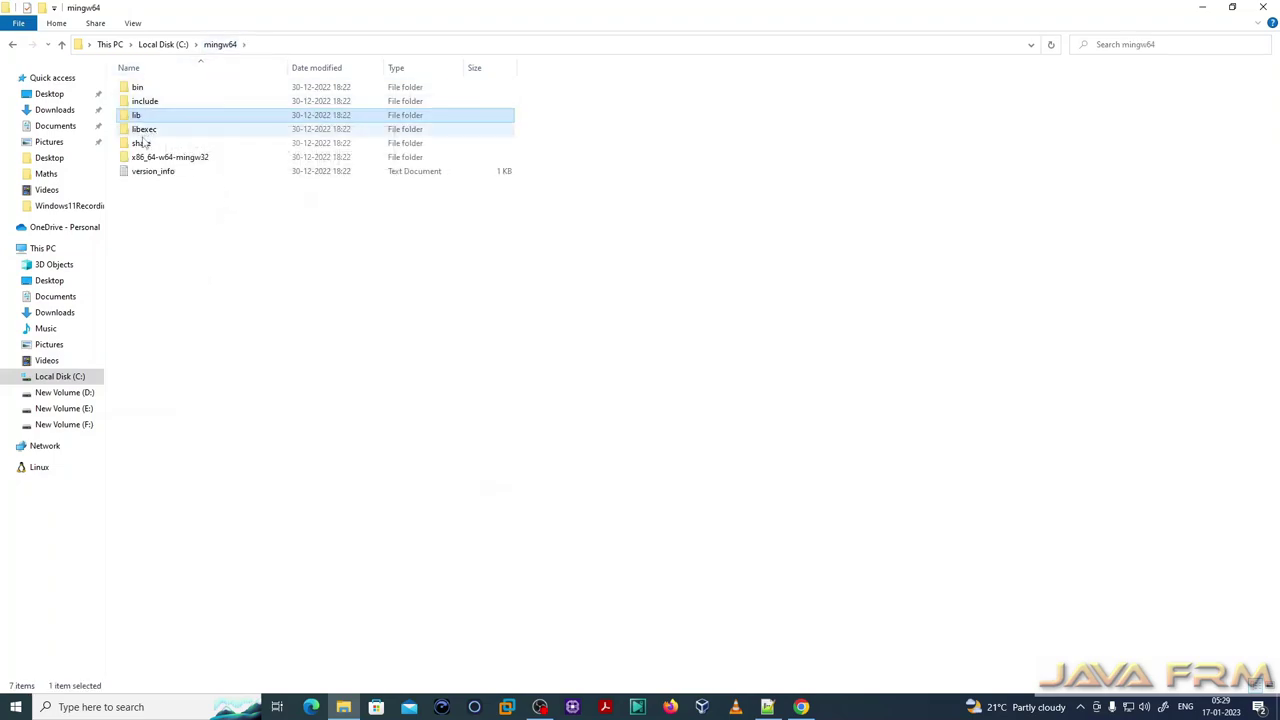
left_click(146, 133)
double_click(146, 133)
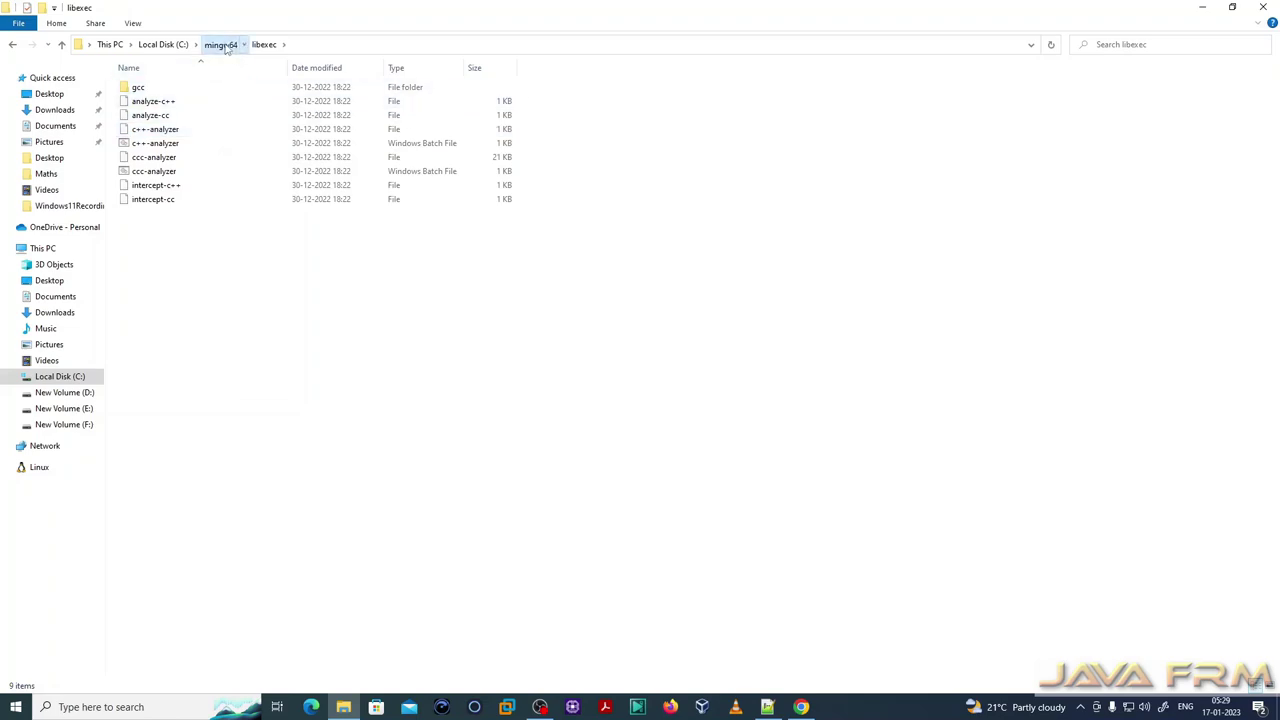
left_click(224, 46)
double_click(173, 160)
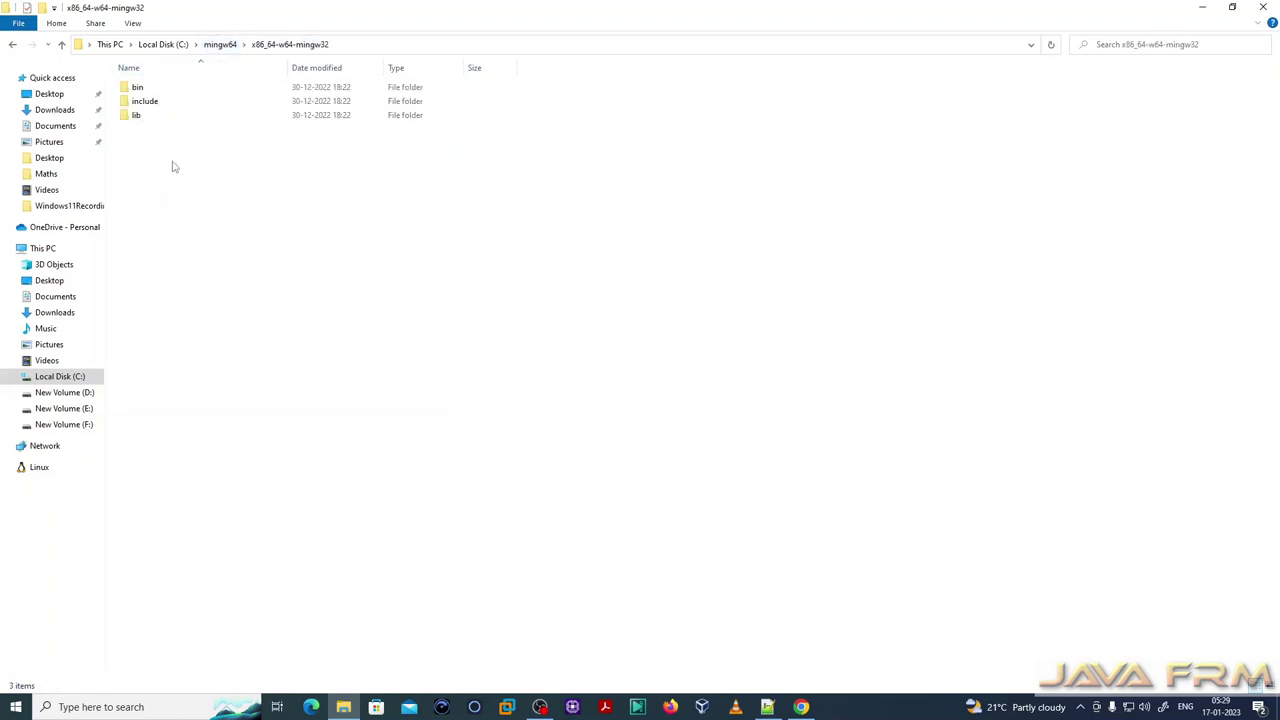
double_click(140, 88)
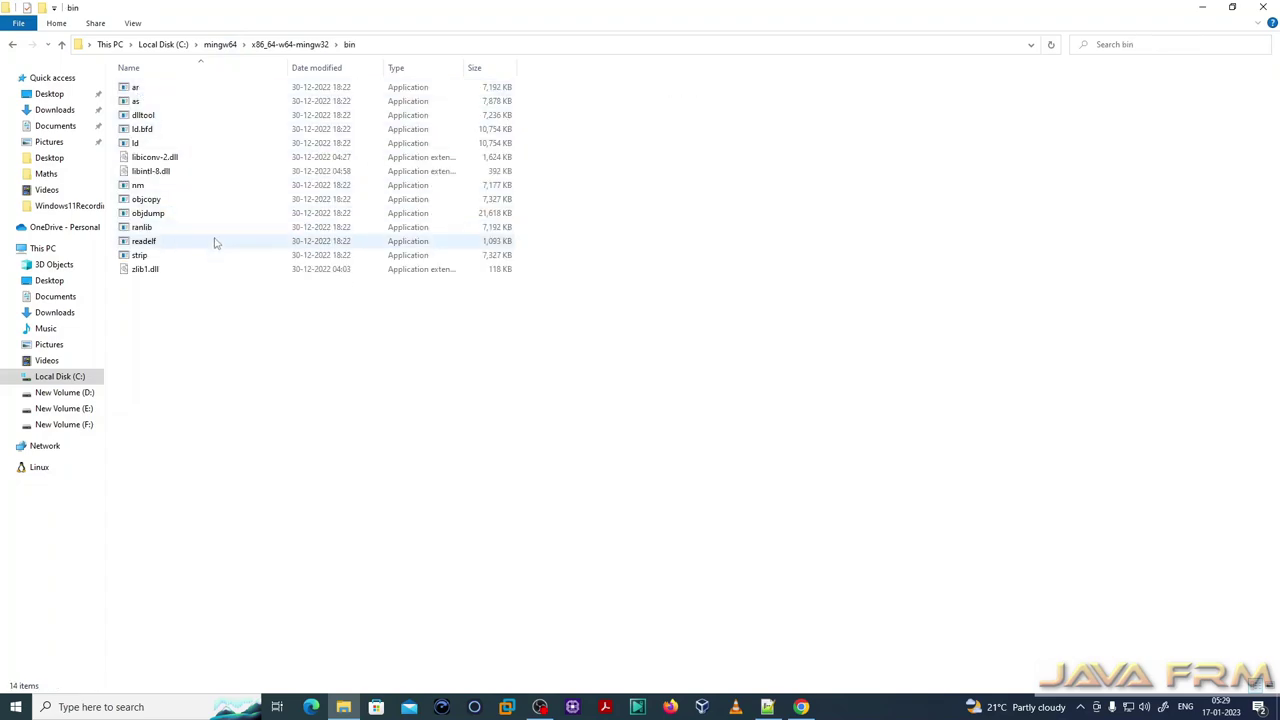
left_click(220, 44)
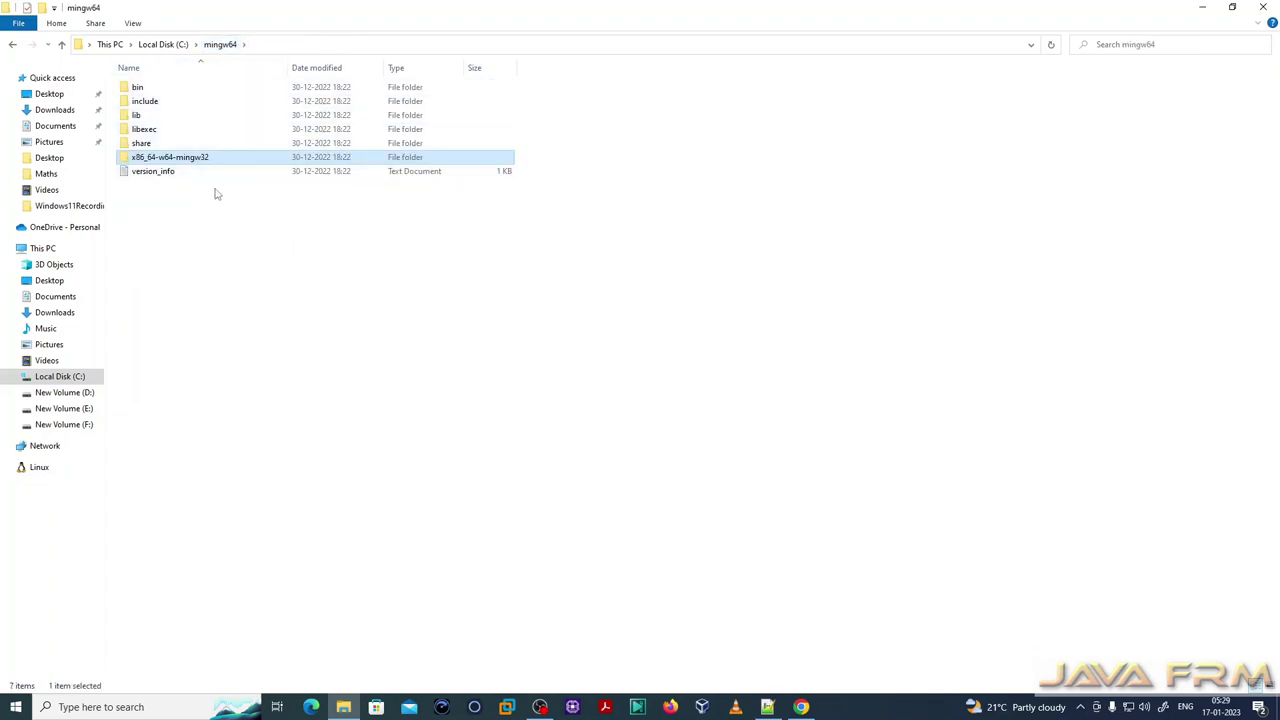
- Copy the C:\mingw64 path from the address bar and go to This PC
left_click(266, 44)
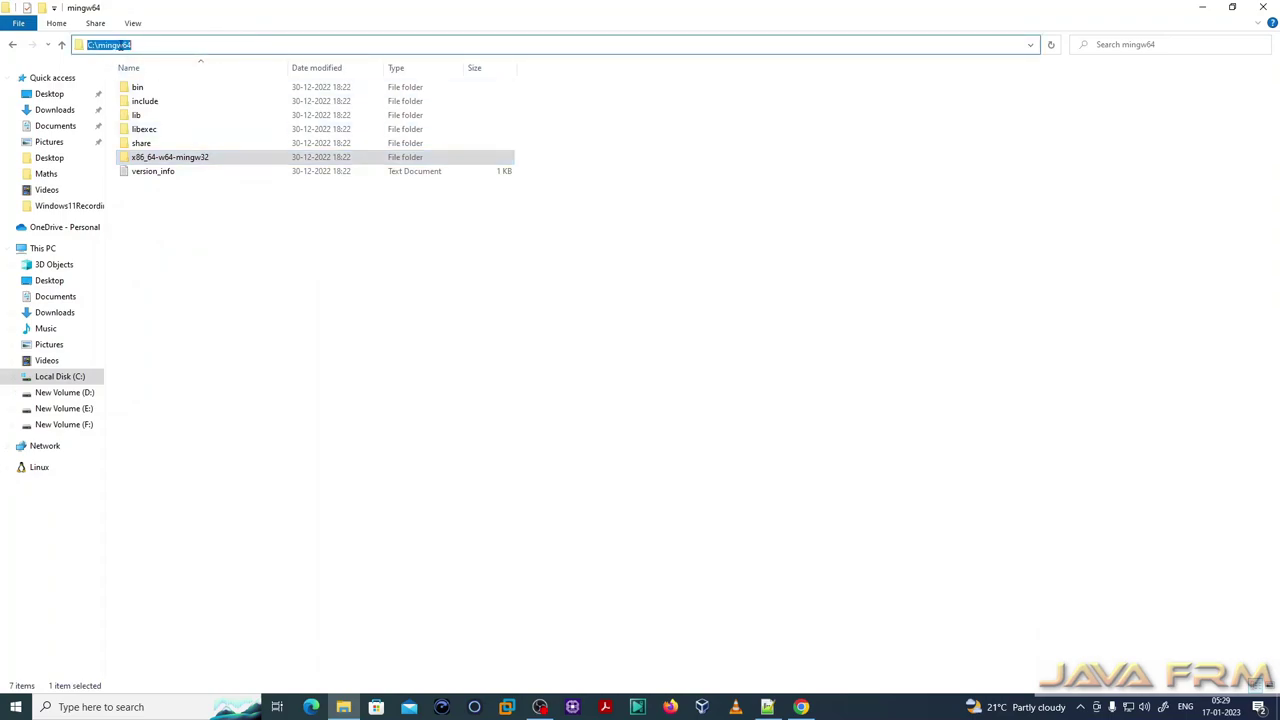
right_click(114, 46)
left_click(160, 89)
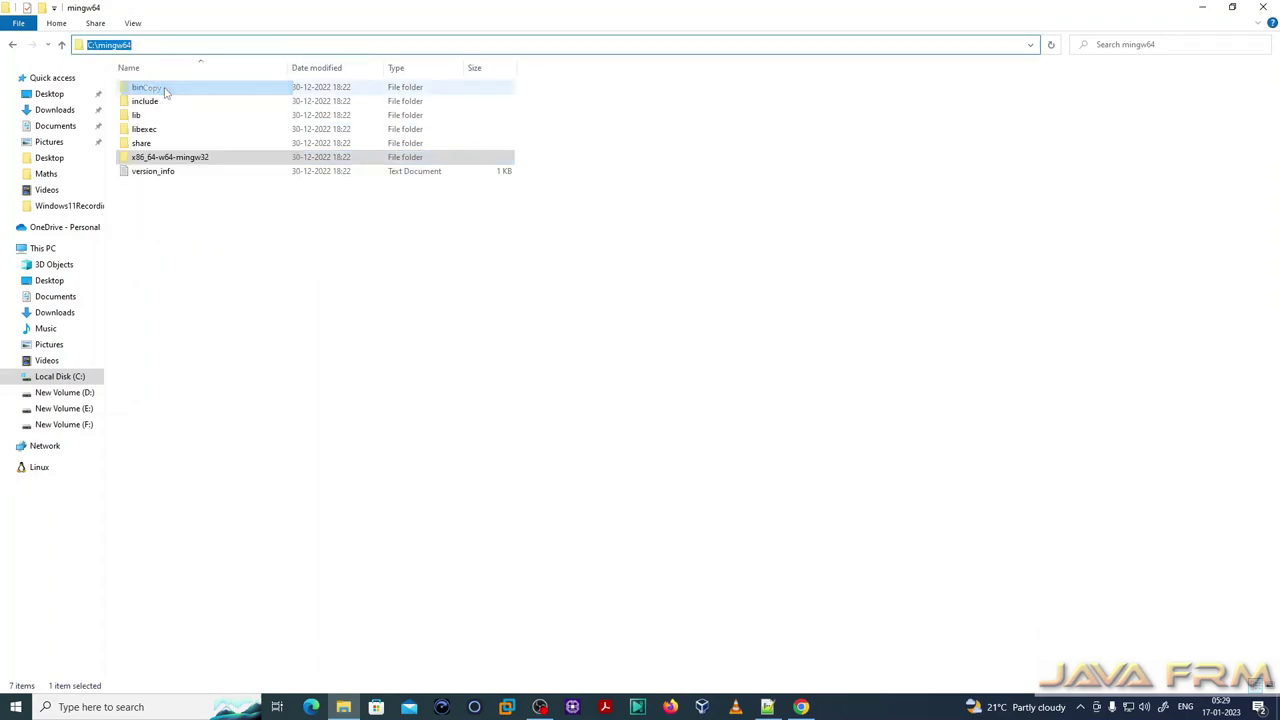
left_click(37, 256)
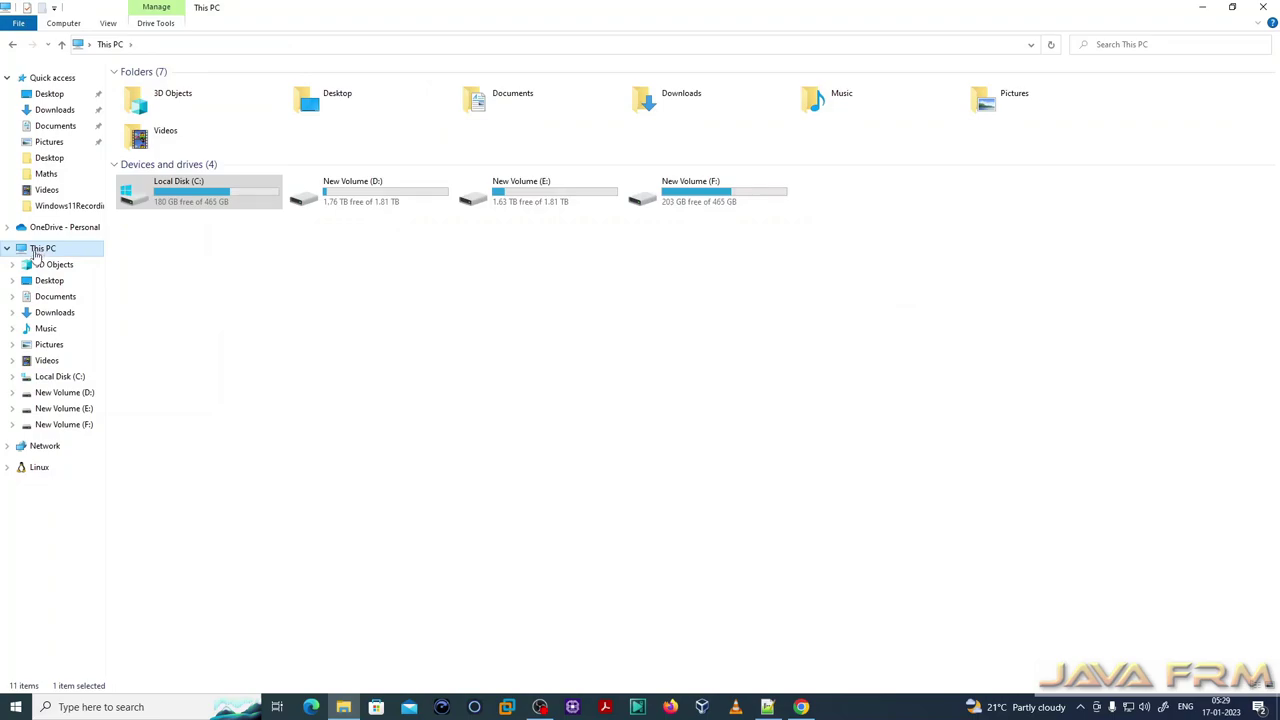
- Go through This PC Properties, Advanced system settings and Environment Variables to edit the system Path
right_click(37, 254)
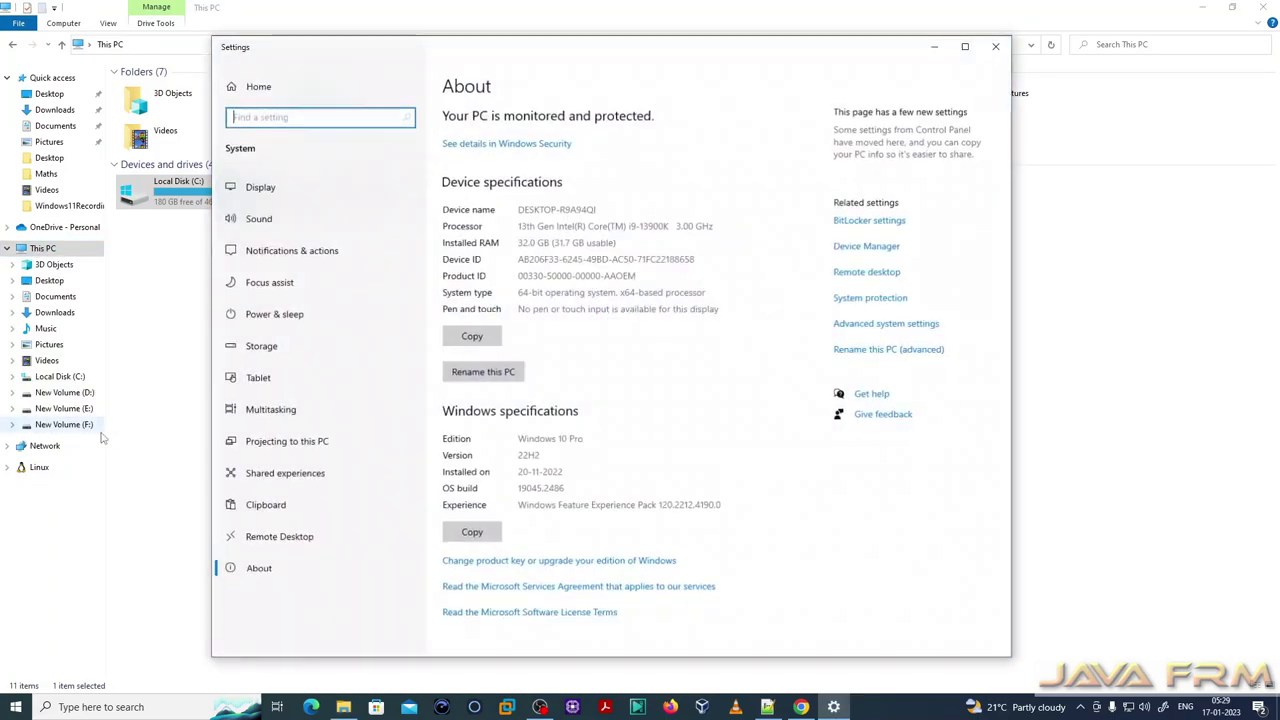
left_click(890, 324)
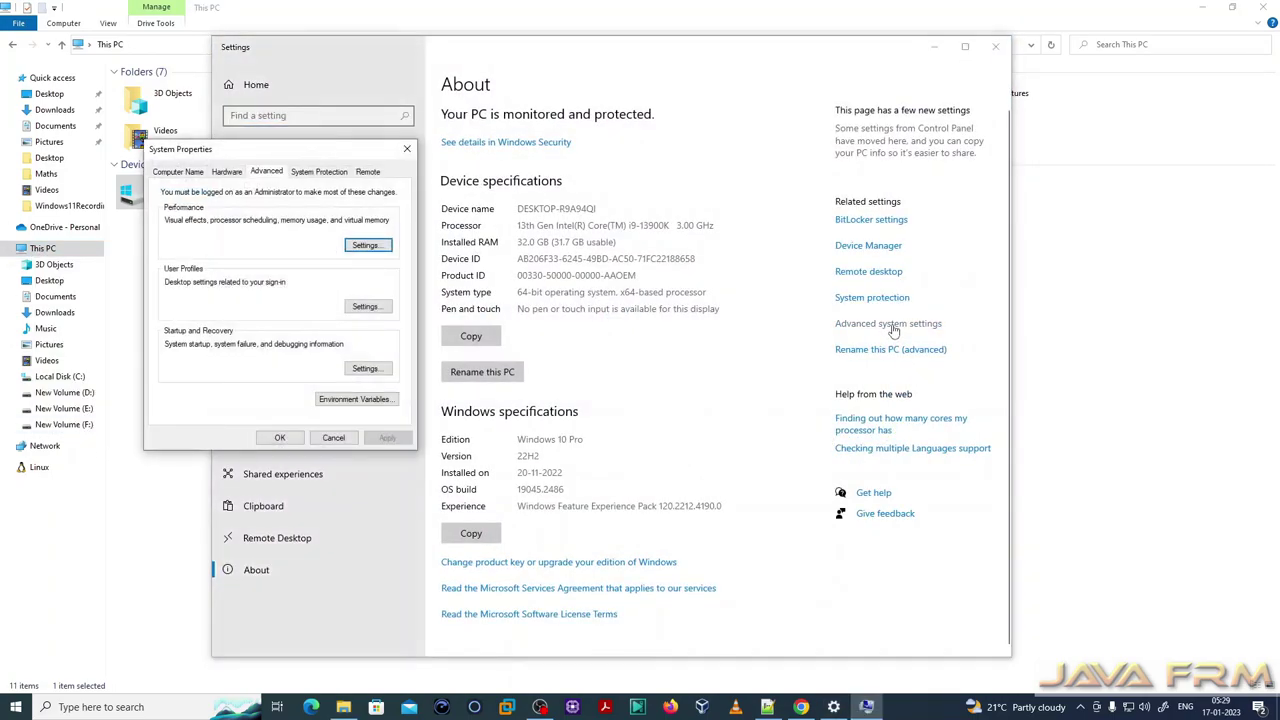
left_click(354, 399)
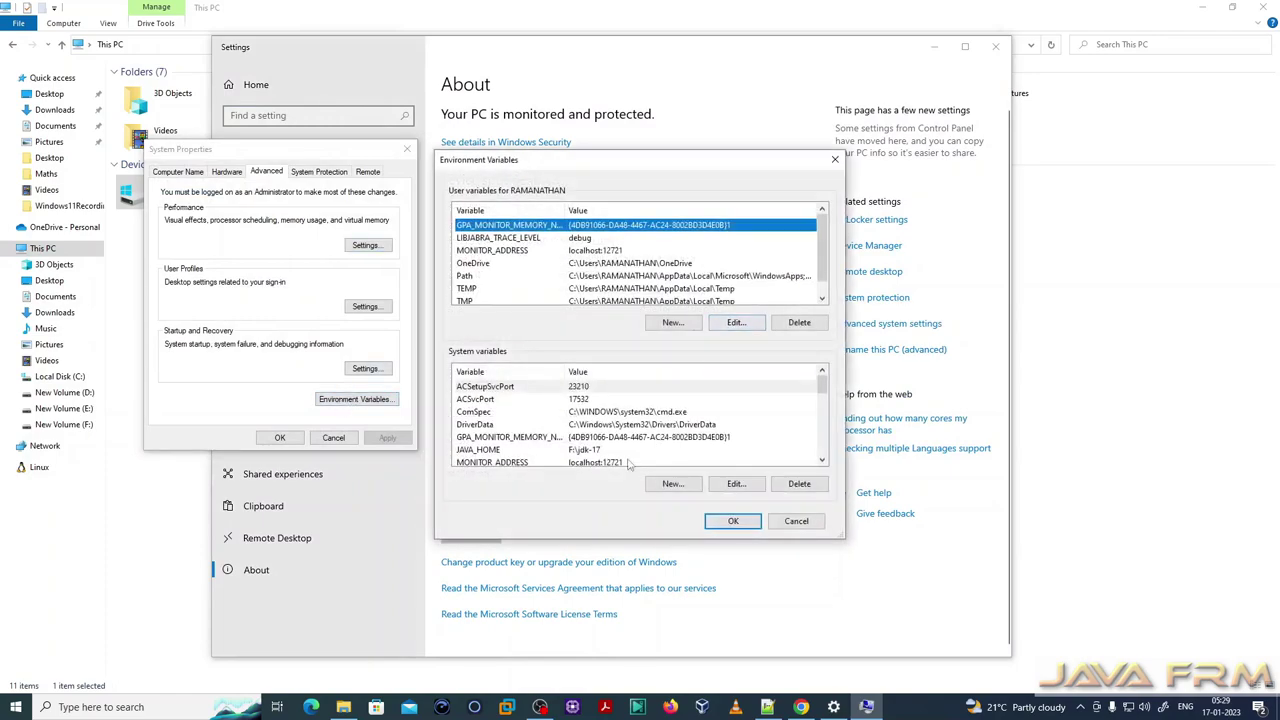
left_click(673, 486)
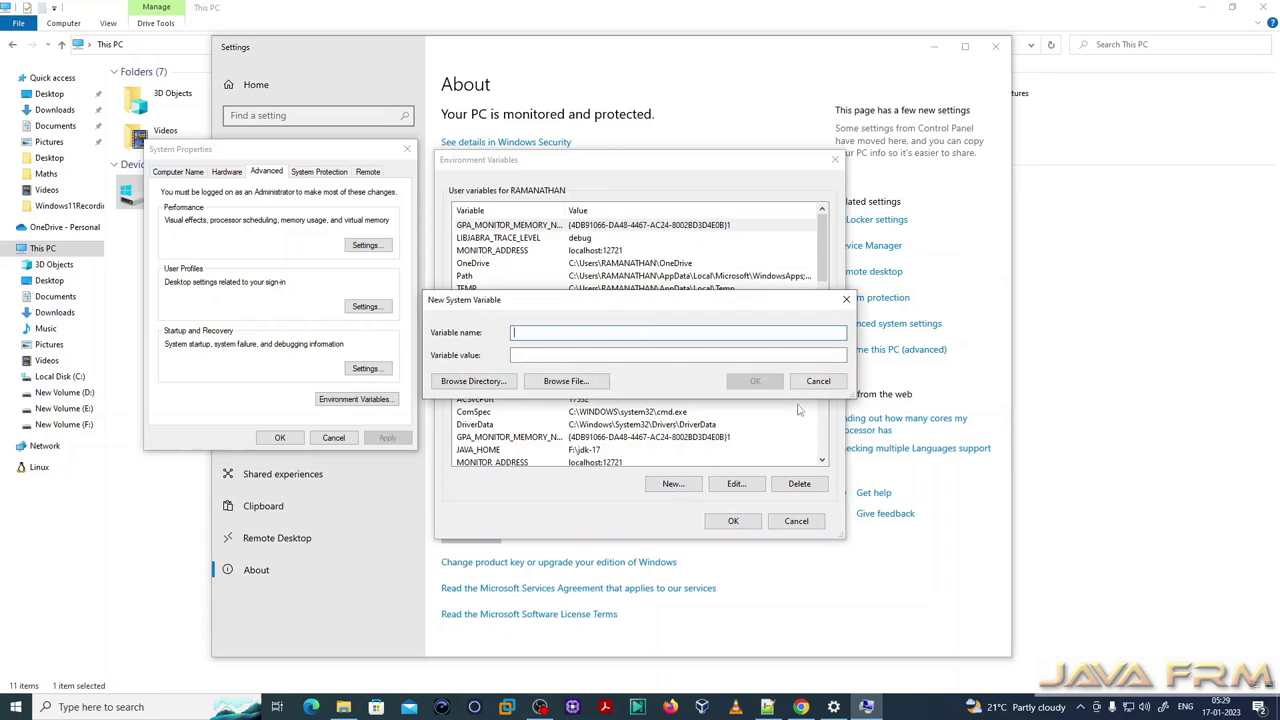
left_click(819, 382)
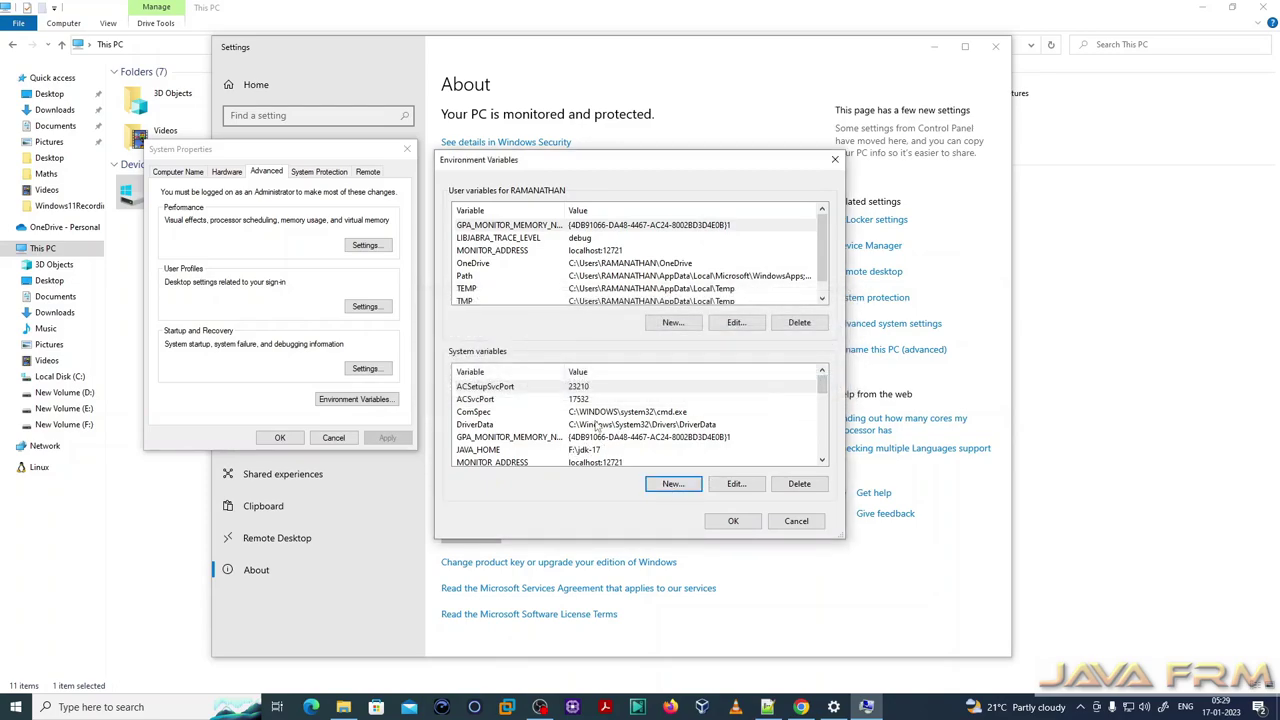
scroll(596, 430, "down", 2)
scroll(596, 430, "up", 1)
scroll(596, 430, "down", 2)
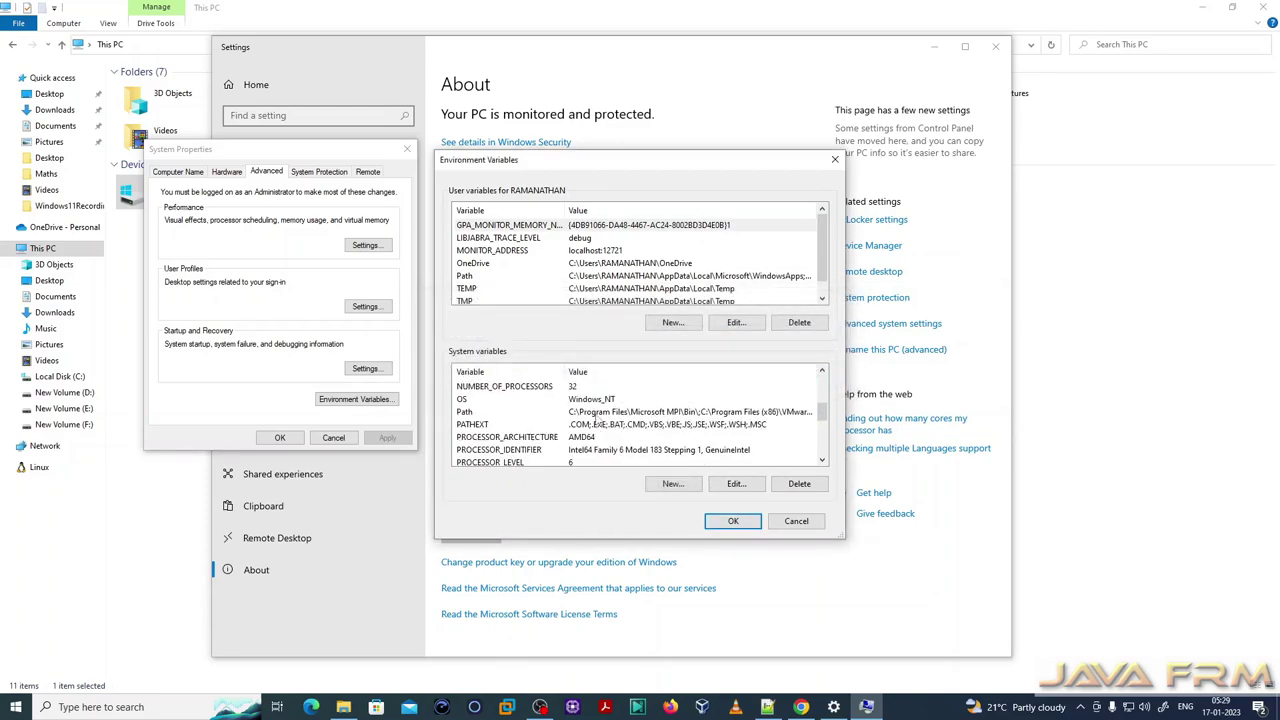
left_click(600, 412)
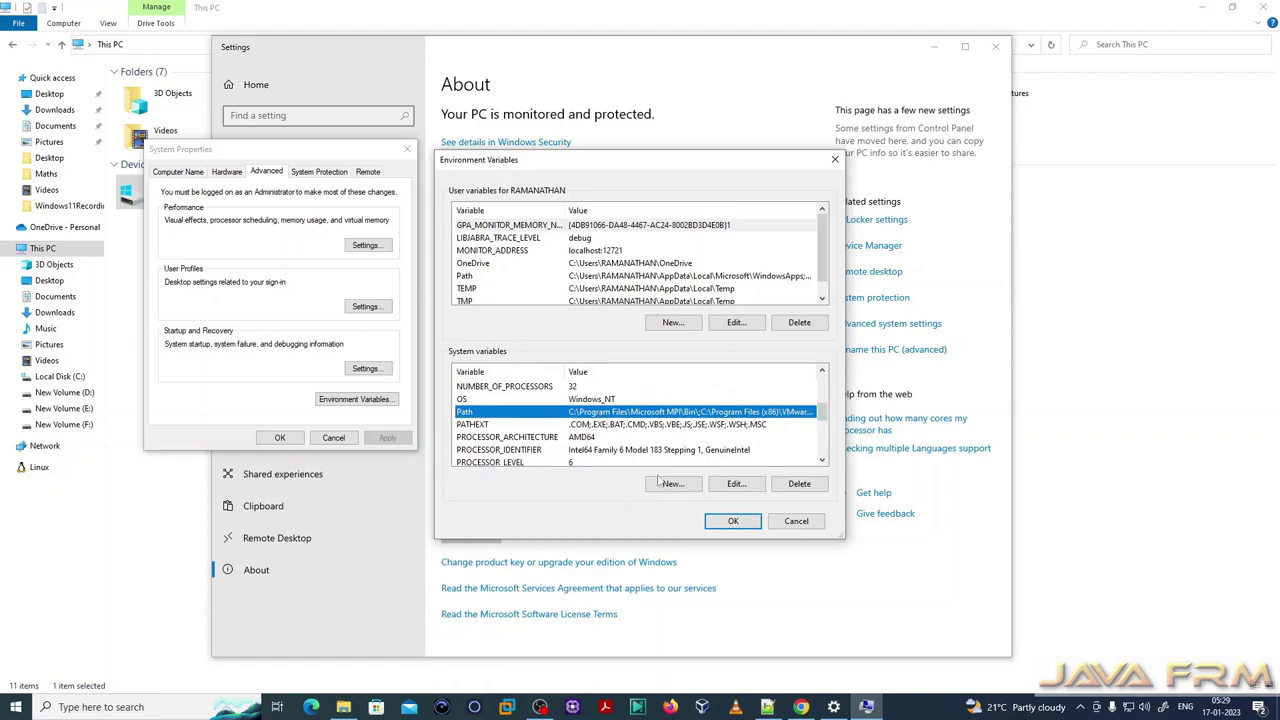
left_click(738, 486)
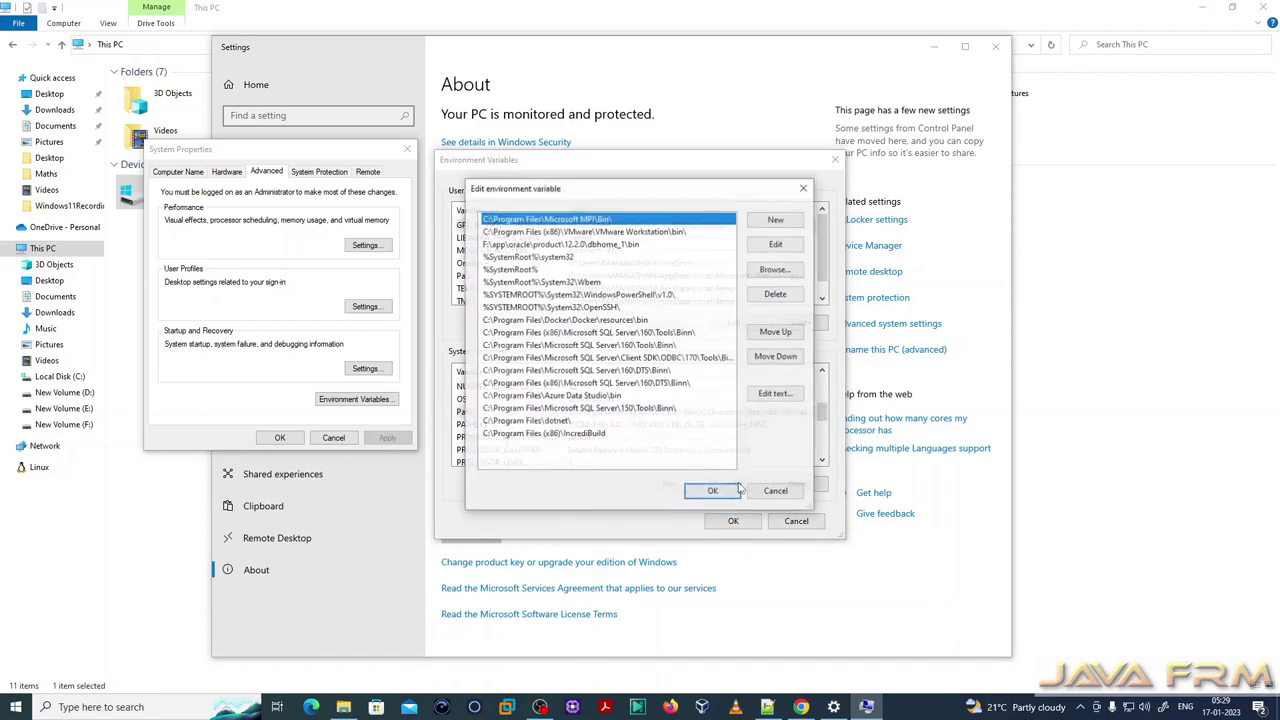
- Add C:\mingw64\bin and C:\mingw64 as new entries in the Path list
left_click(777, 221)
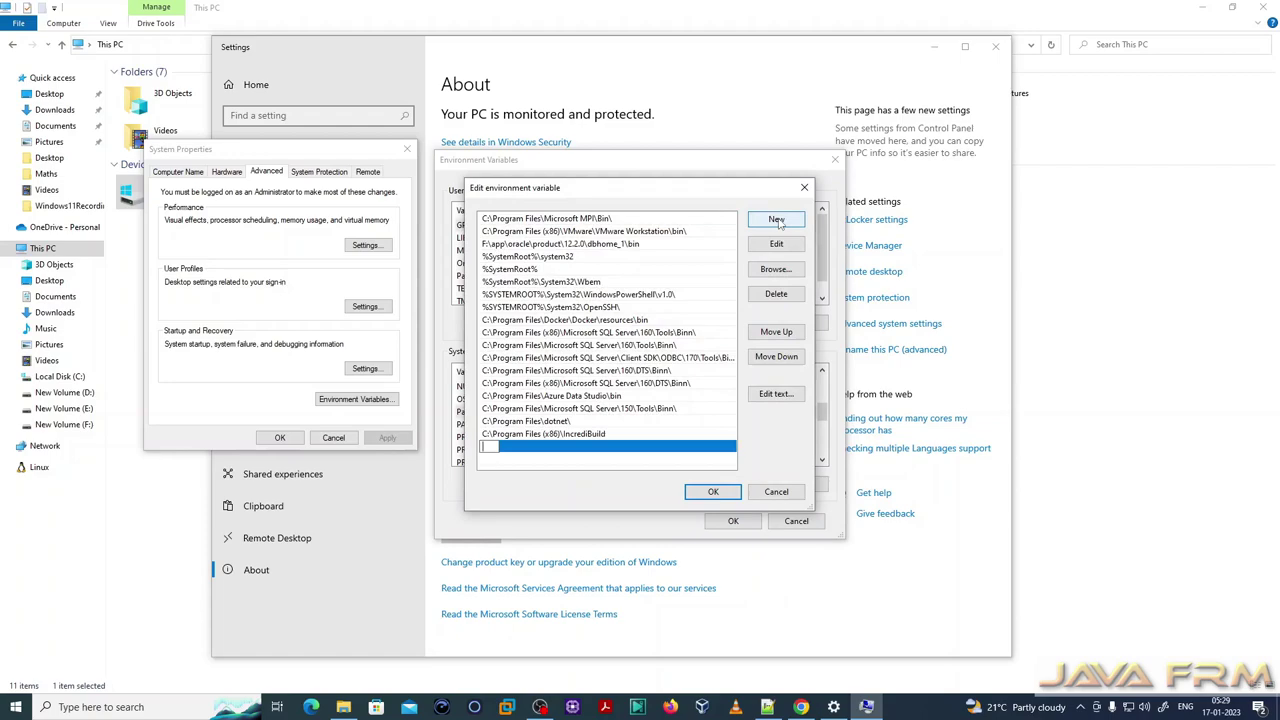
key("ctrl+v")
type("\\bin")
key("Return")
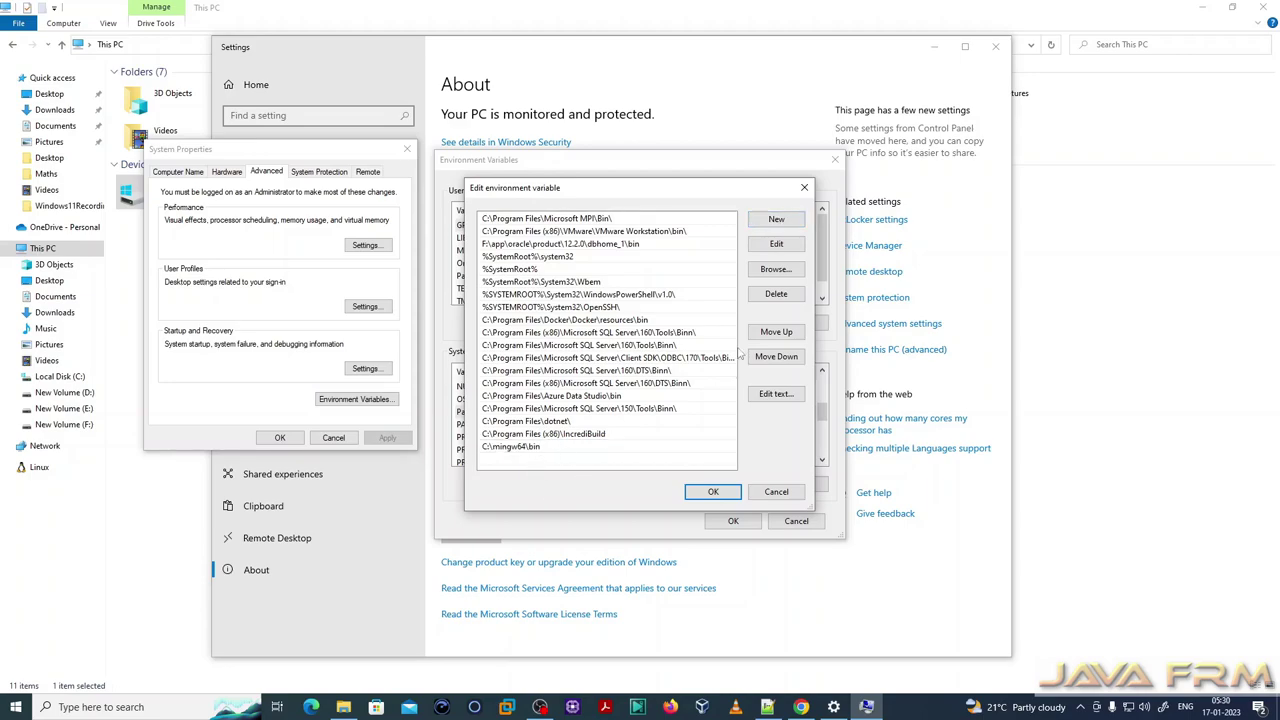
left_click(776, 220)
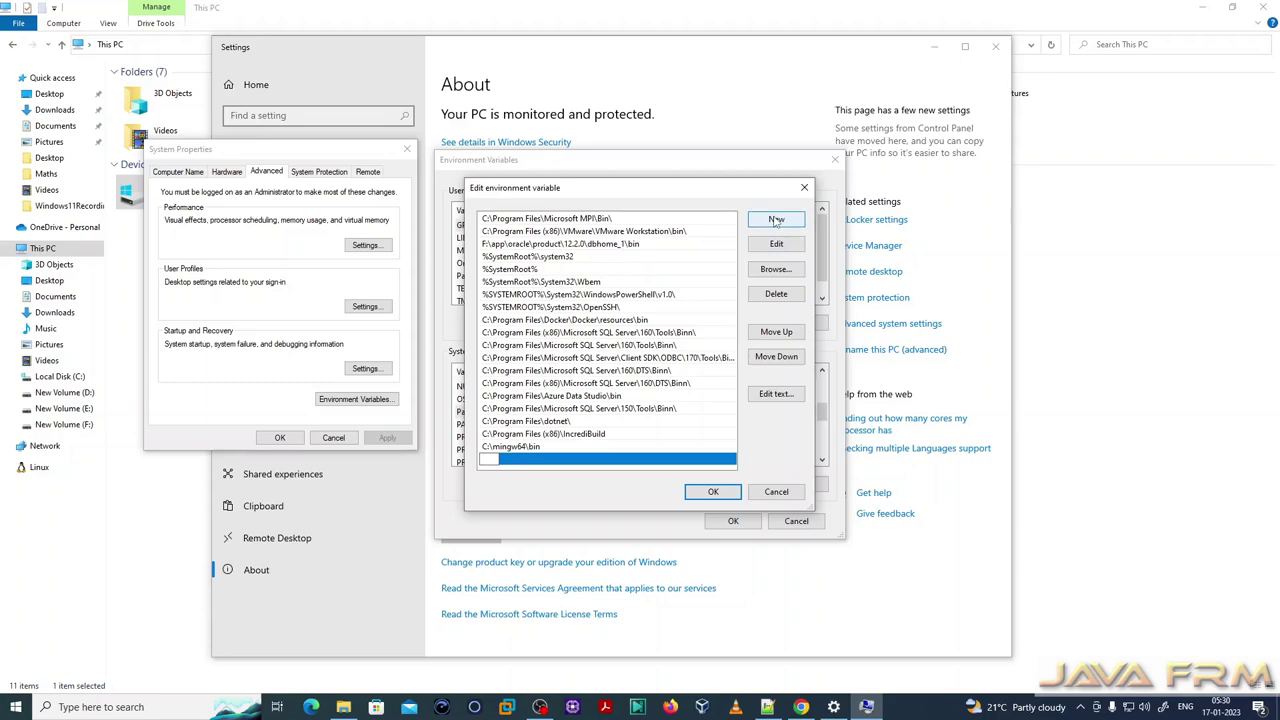
type("C:\\mingw64")
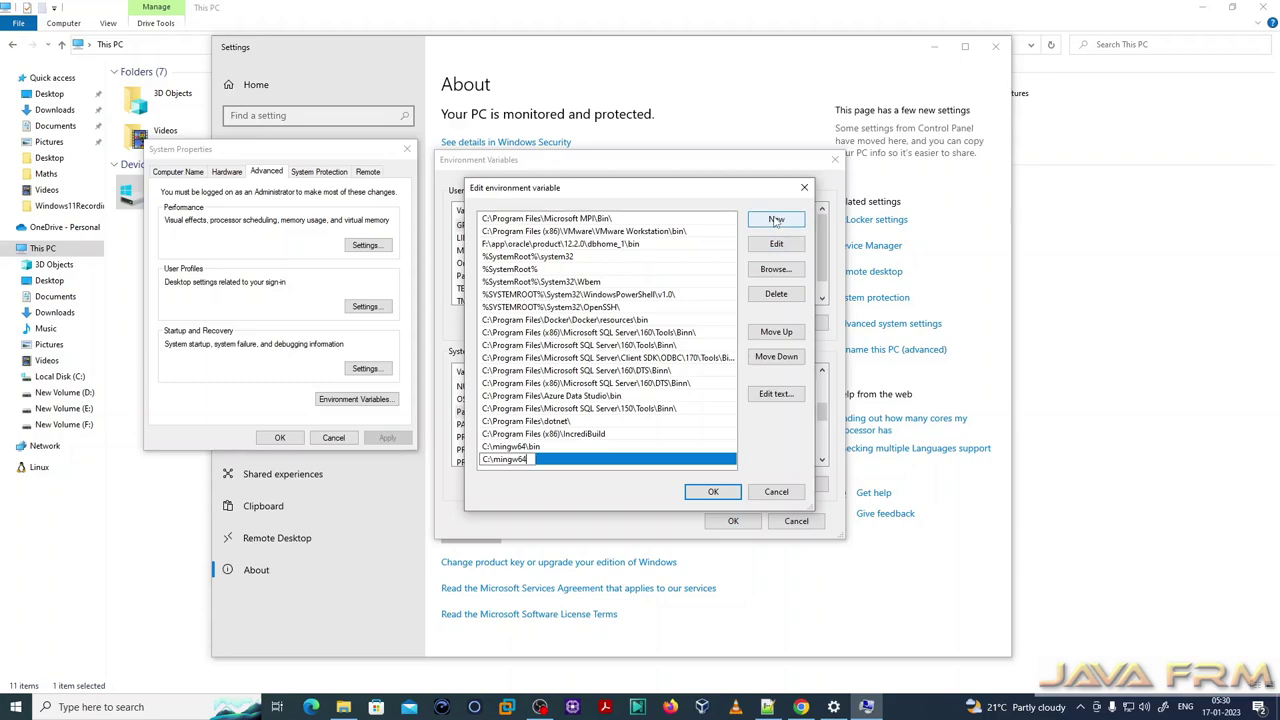
- Save the Path change with OK in each dialog and close Settings
left_click(713, 492)
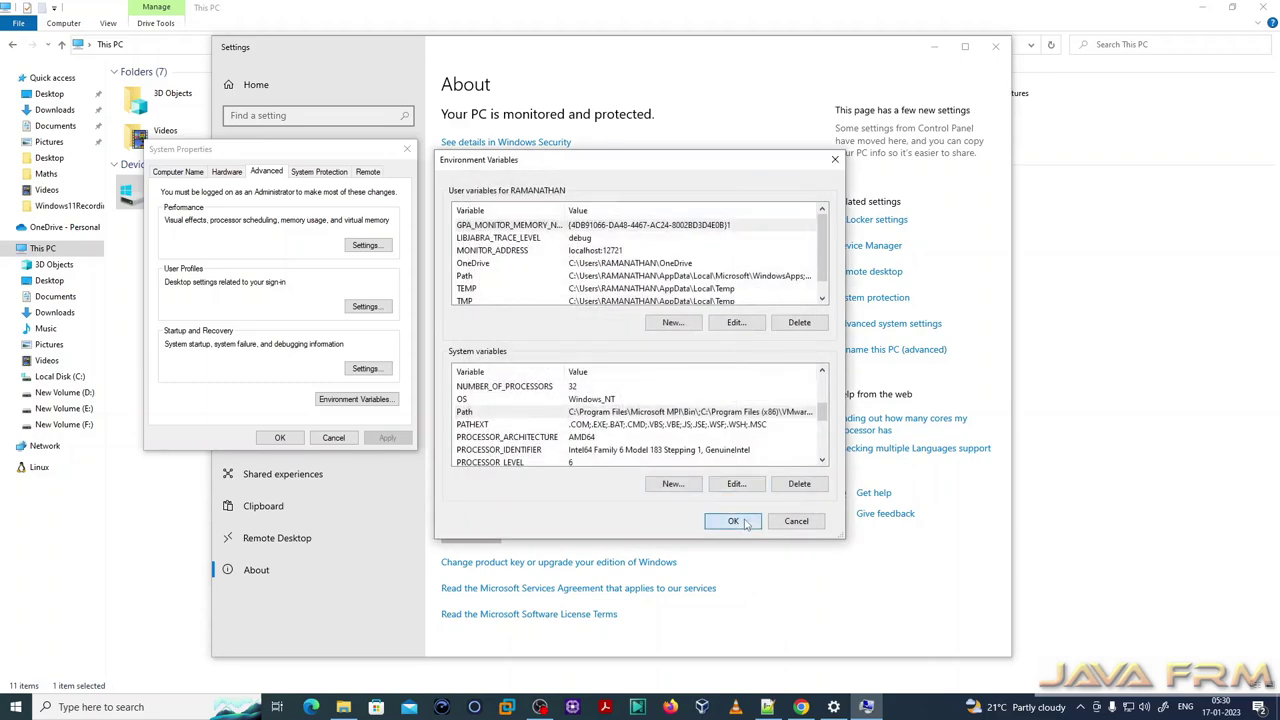
left_click(744, 523)
left_click(268, 440)
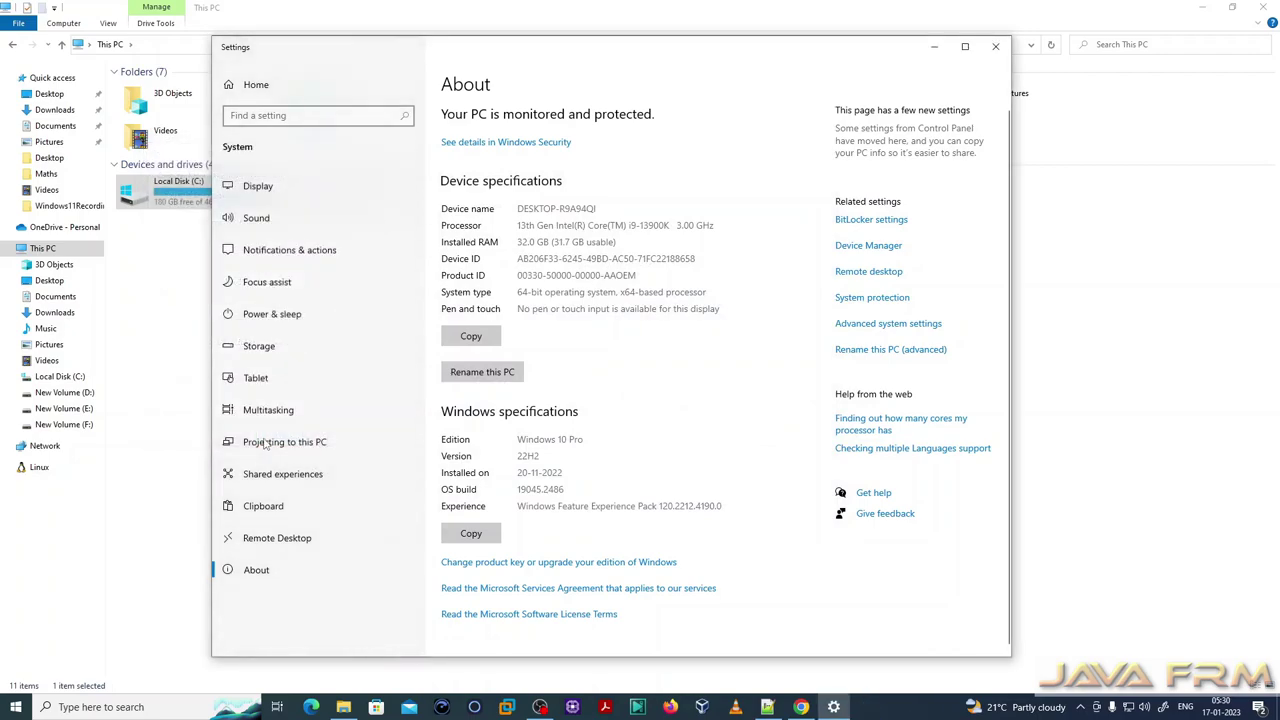
left_click(998, 48)
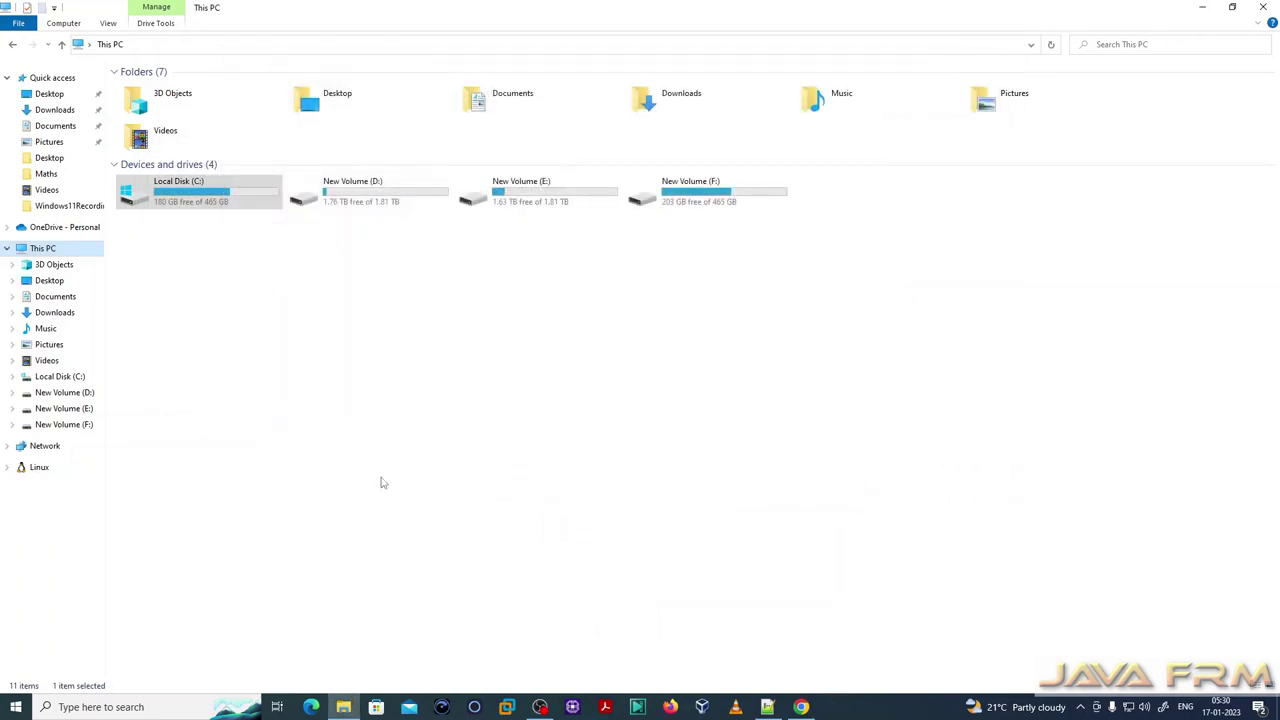
- Open Command Prompt and run gcc --version, confirming gcc 12.2.0
left_click(15, 707)
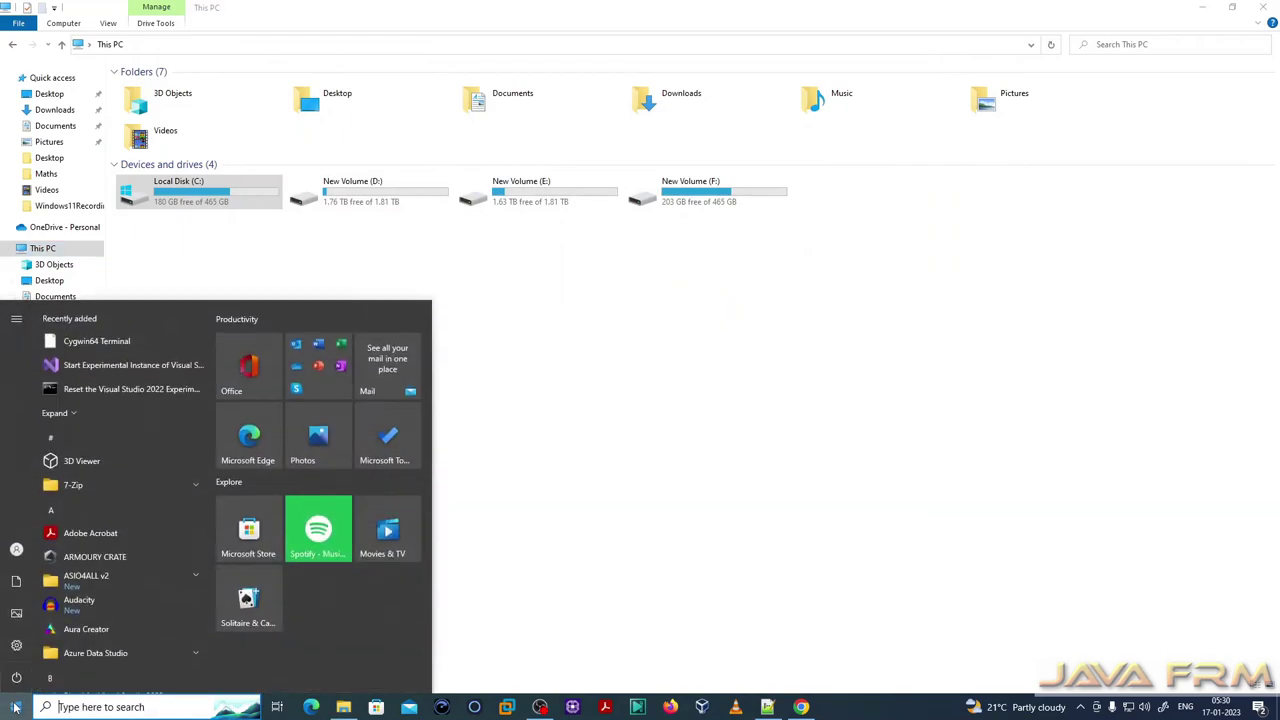
type("co")
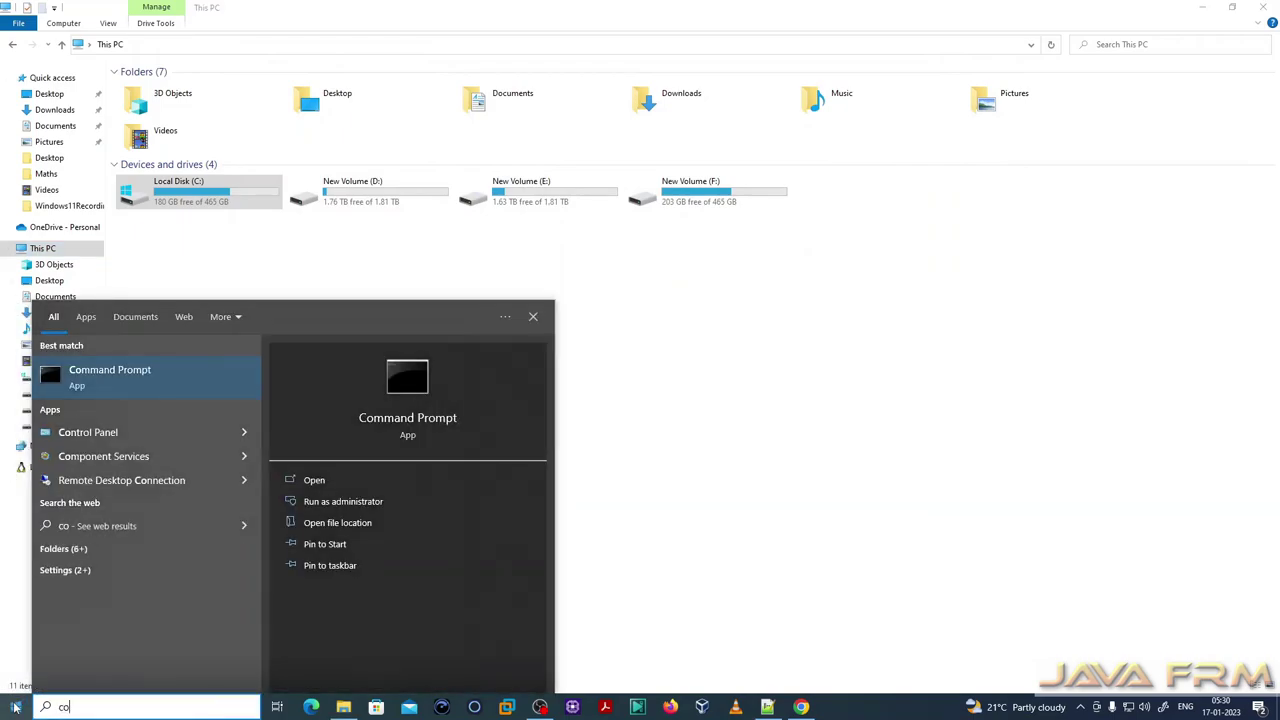
left_click(95, 385)
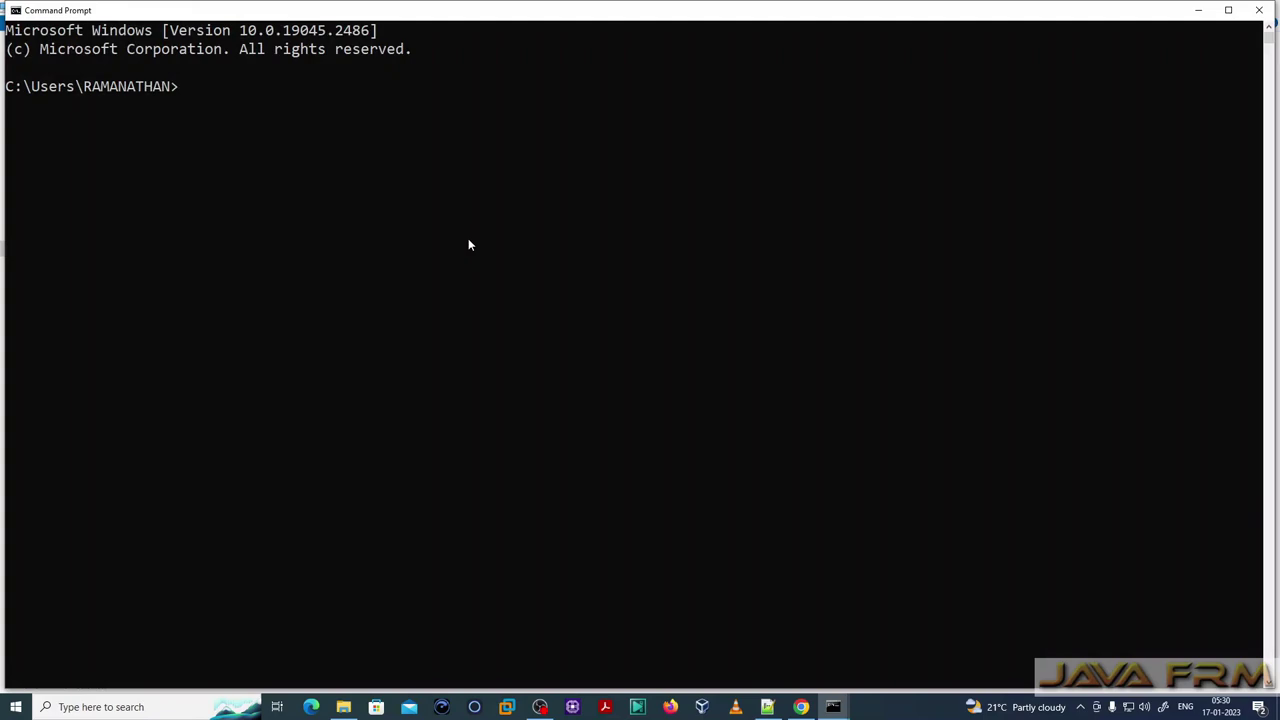
type("gcc -version")
key("Return")
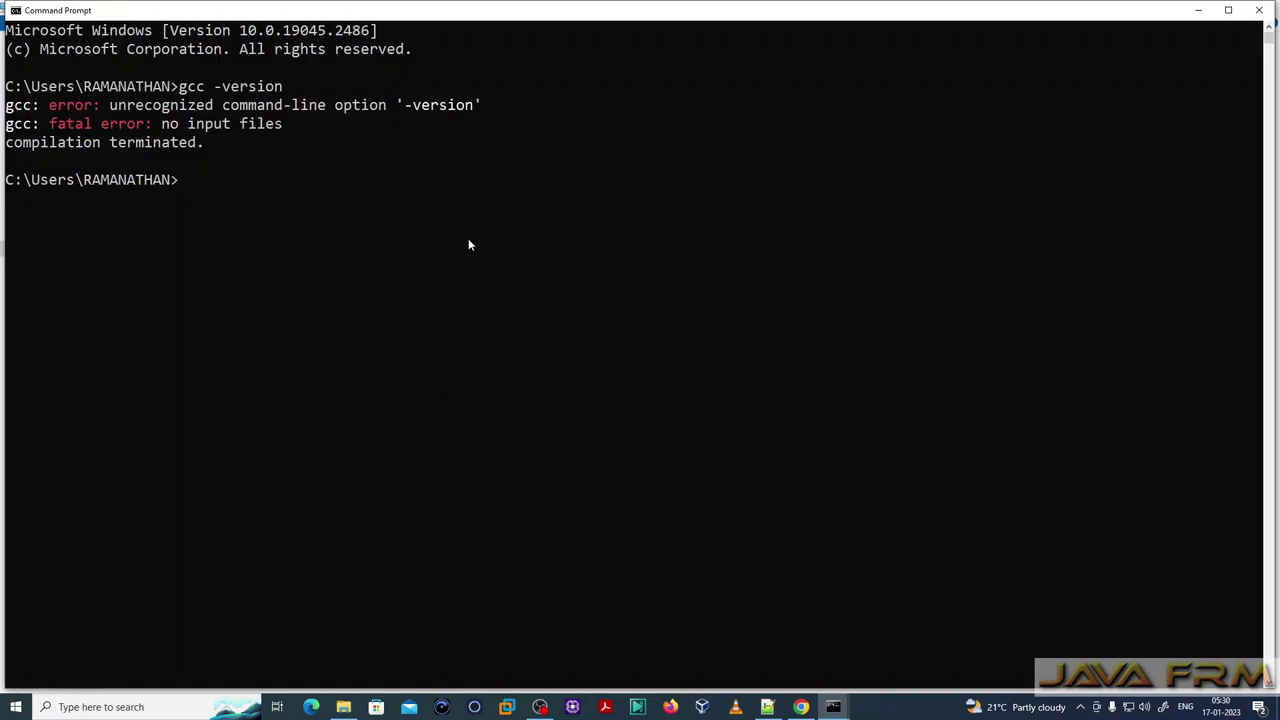
key("Up")
key("Left")
key("Left")
key("Left")
key("Left")
key("Left")
key("Left")
key("Left")
key("Left")
type("-")
key("Return")
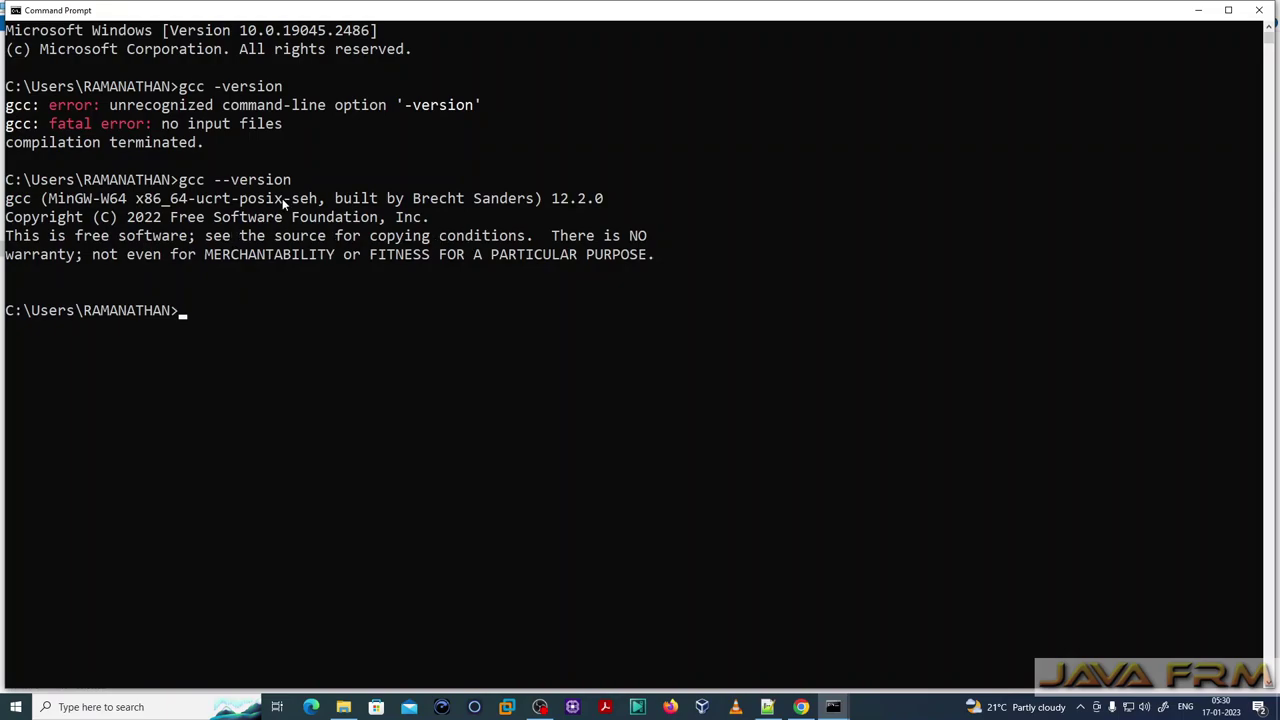
left_click_drag(283, 205, 538, 199)
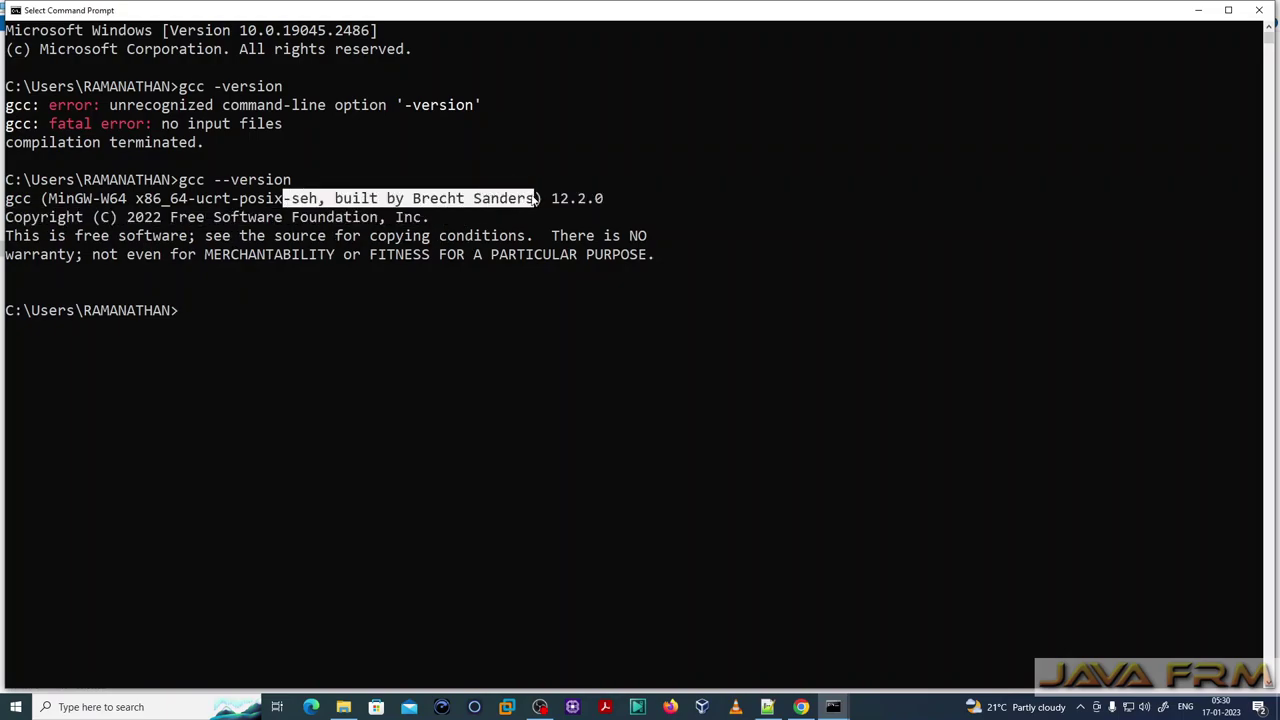
left_click(117, 202)
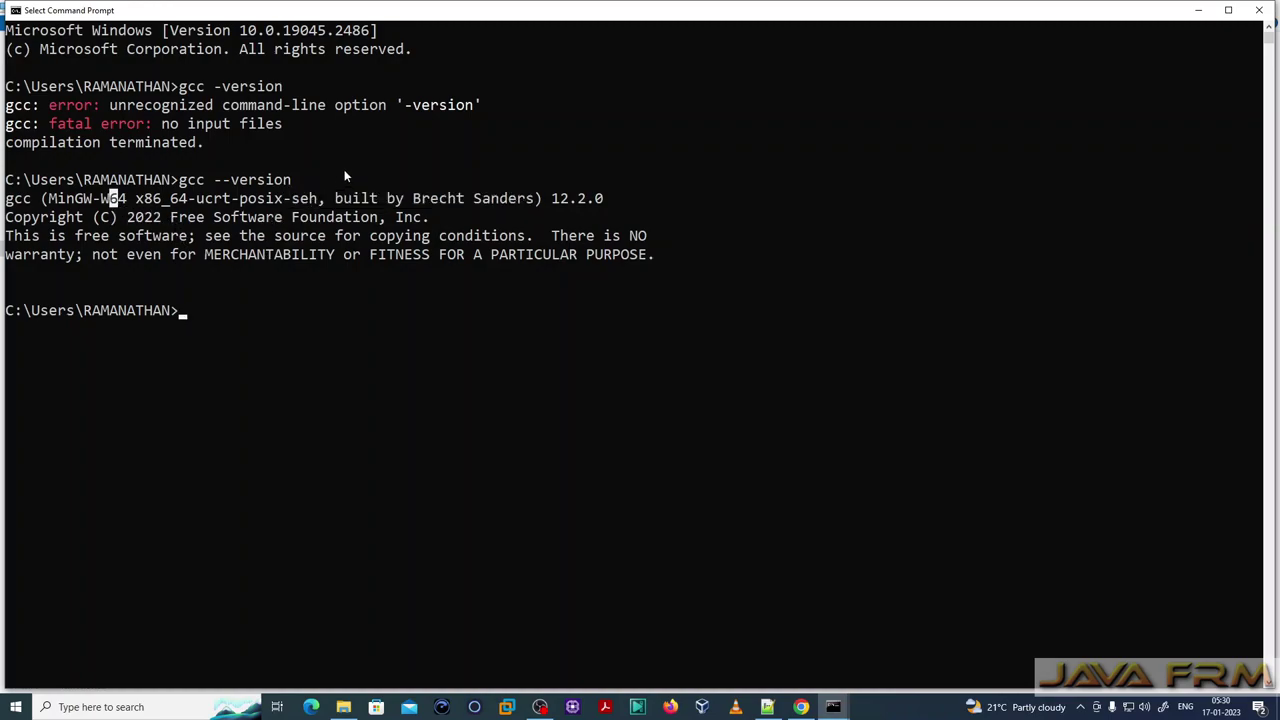
- Run clang --version and g++ --version, showing clang 15.0.6 and g++ 12.2.0
type("clang ")
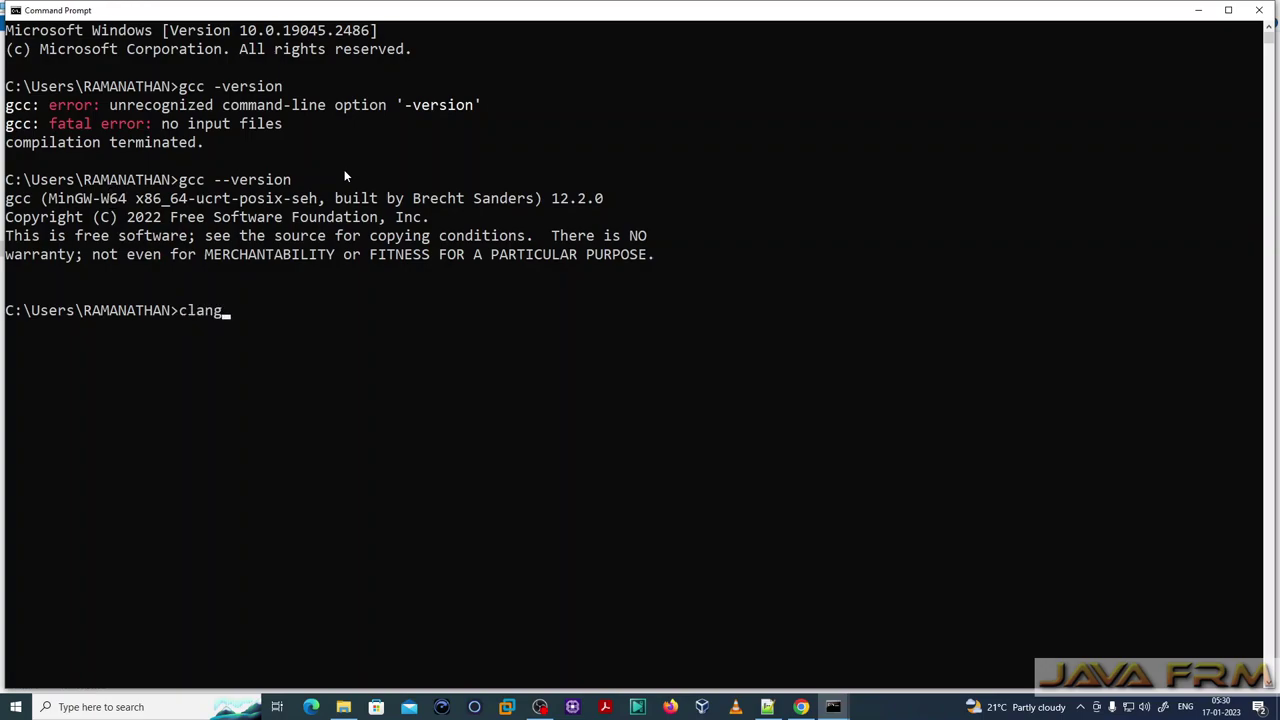
type("--version")
key("Return")
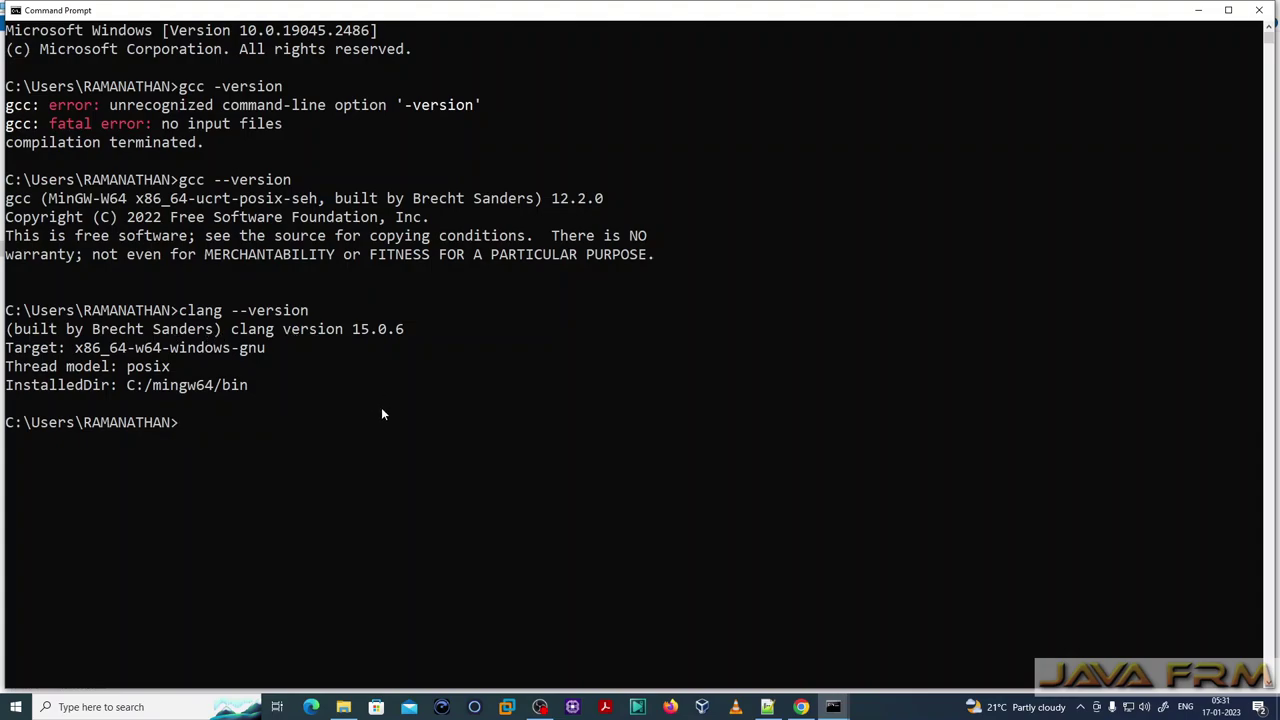
scroll(382, 412, "down", 2)
scroll(382, 412, "up", 2)
type("g++ --versin")
key("BackSpace")
type("on")
key("Return")
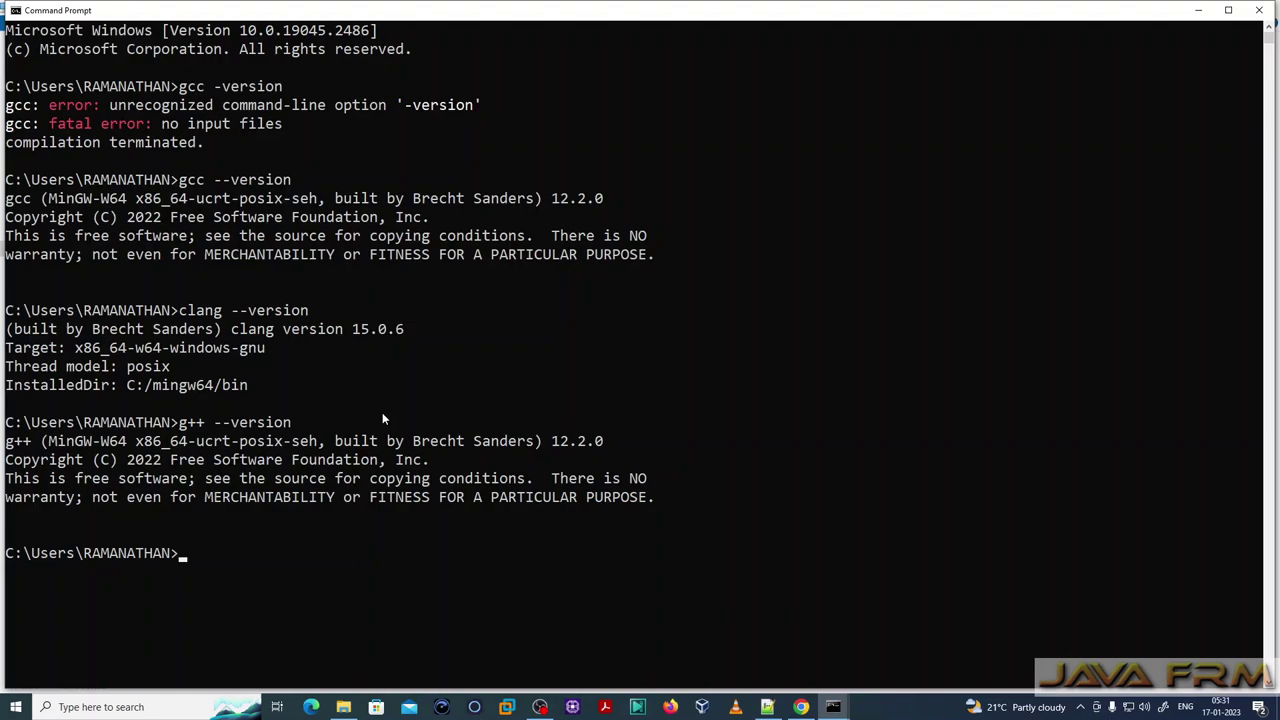
- Try llvm --version, then clear the console with cls
type("llvm --version")
key("Return")
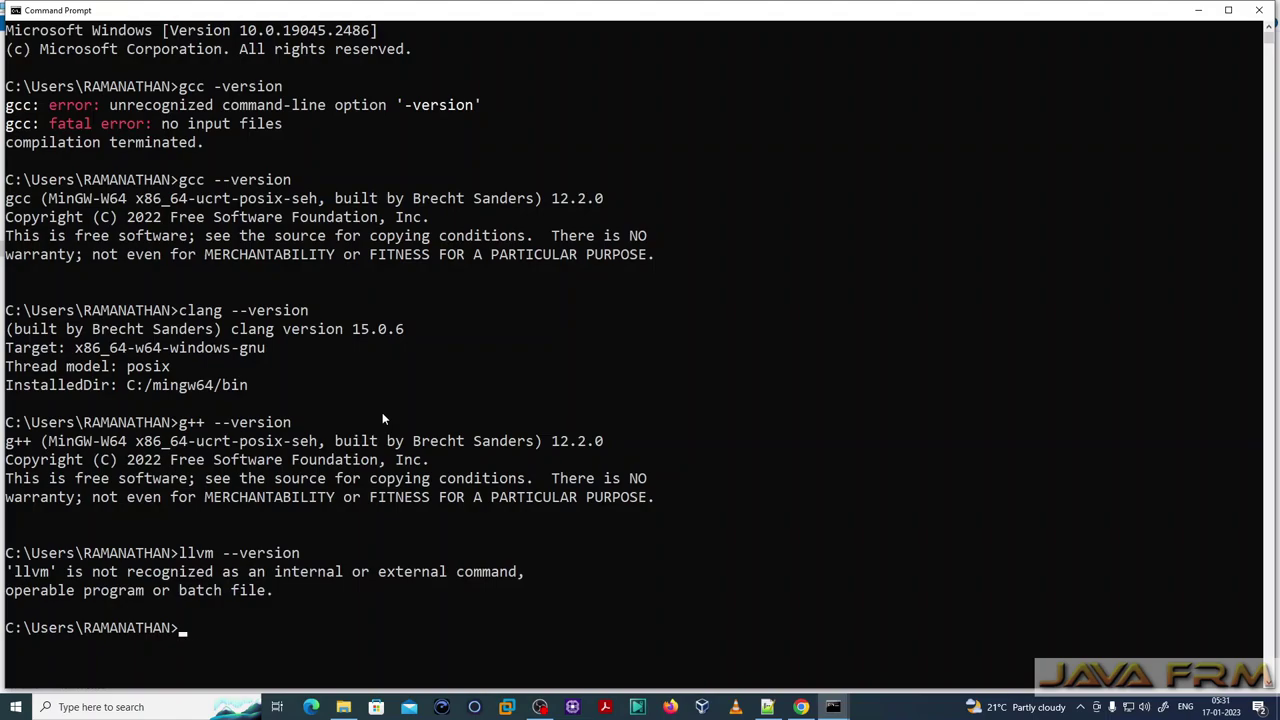
type("cls")
key("Return")
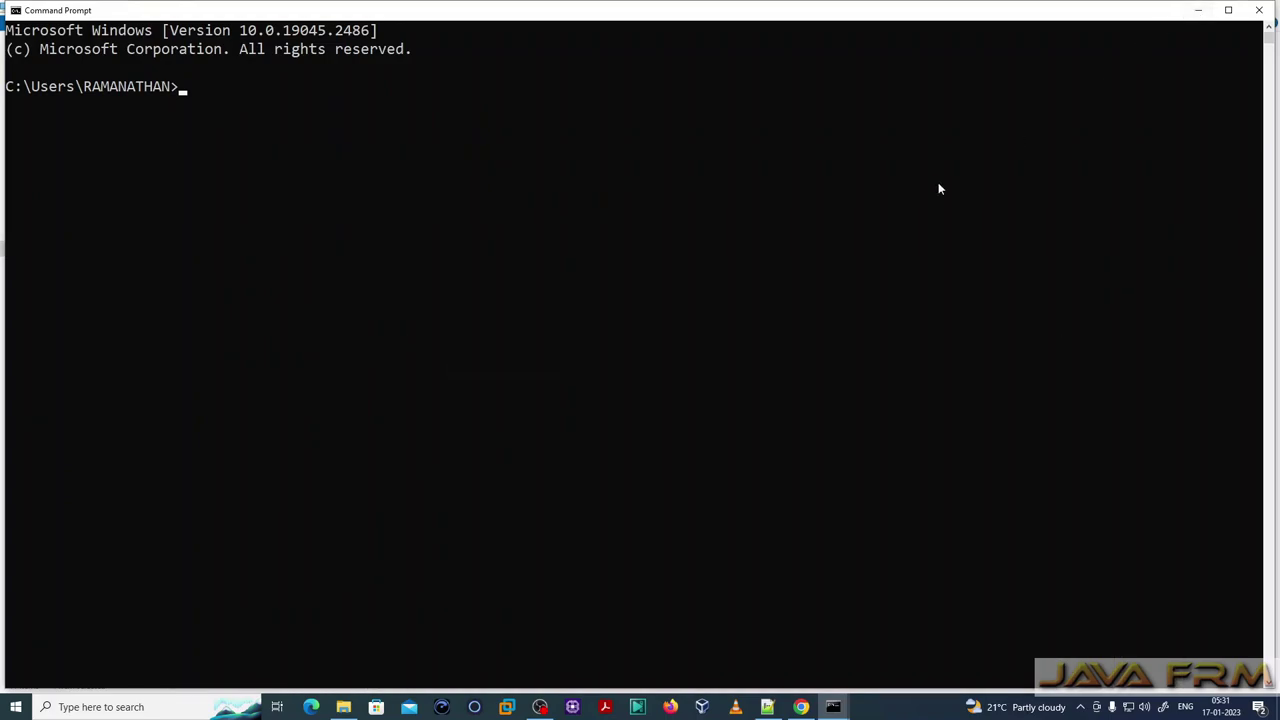
- Browse D:\C++-Programs and D:\C-Programs, then paste the descending-sort C program into Notepad++
left_click(1260, 12)
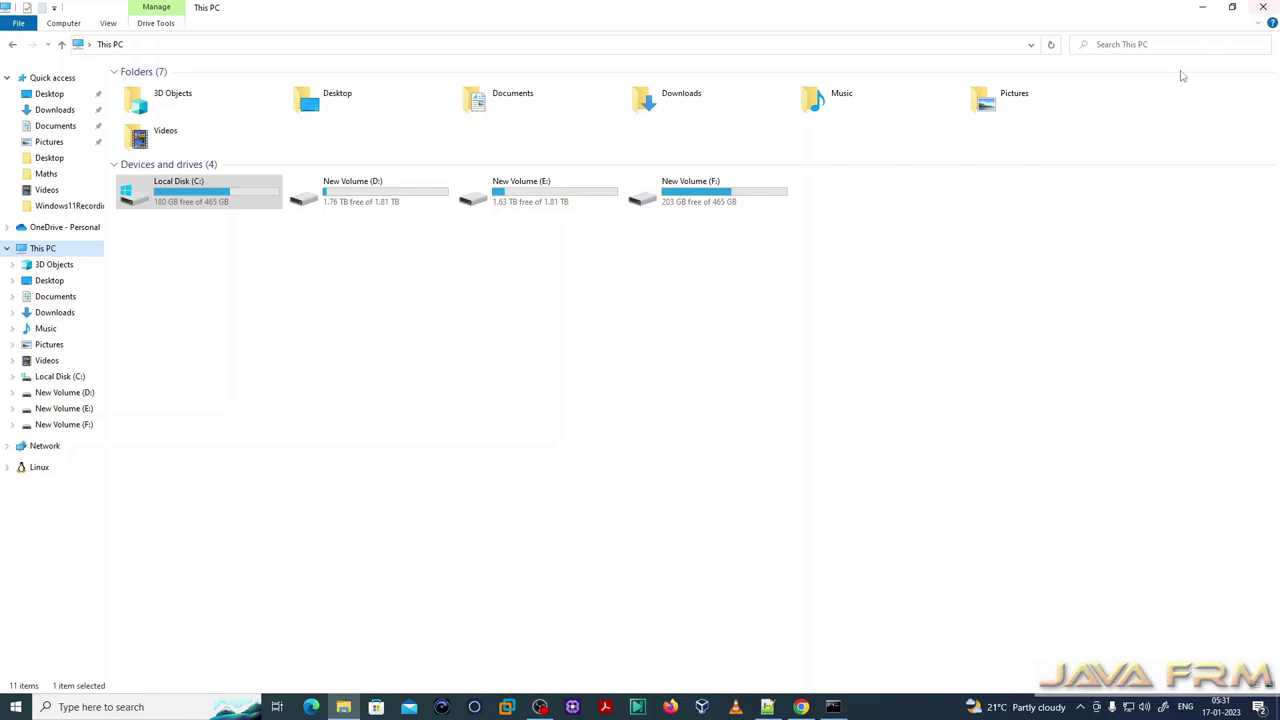
double_click(388, 198)
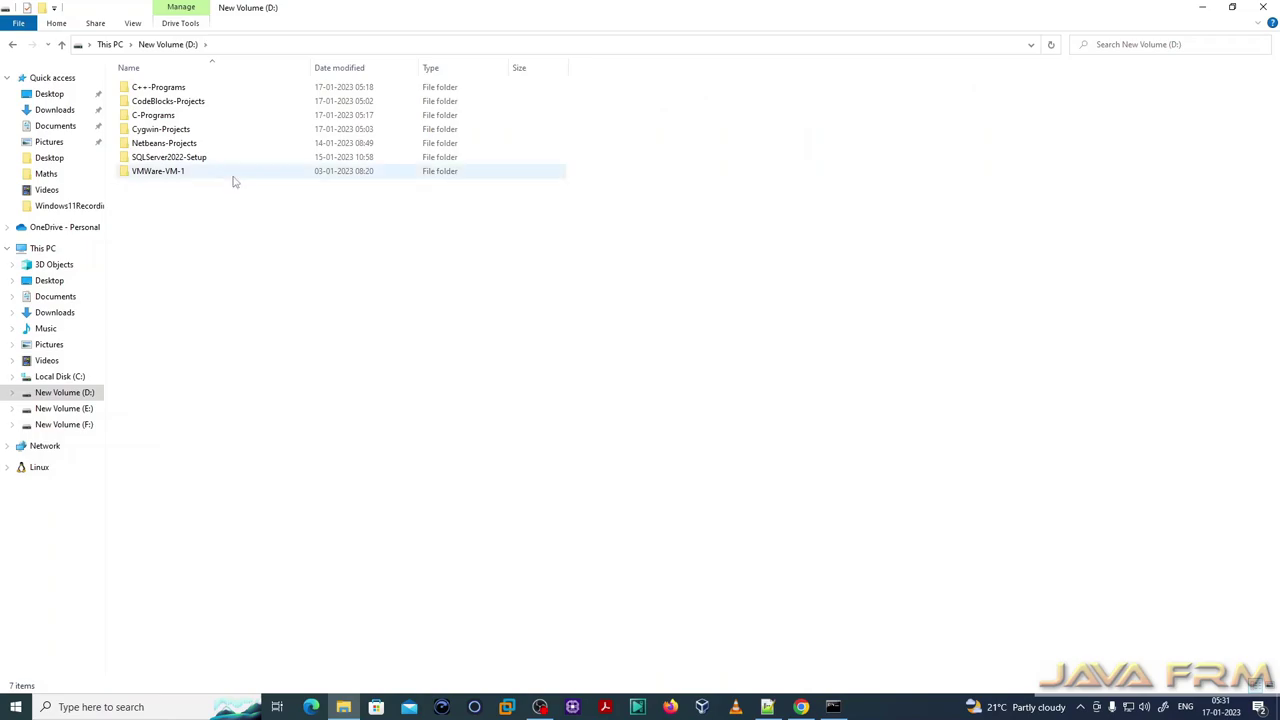
double_click(178, 90)
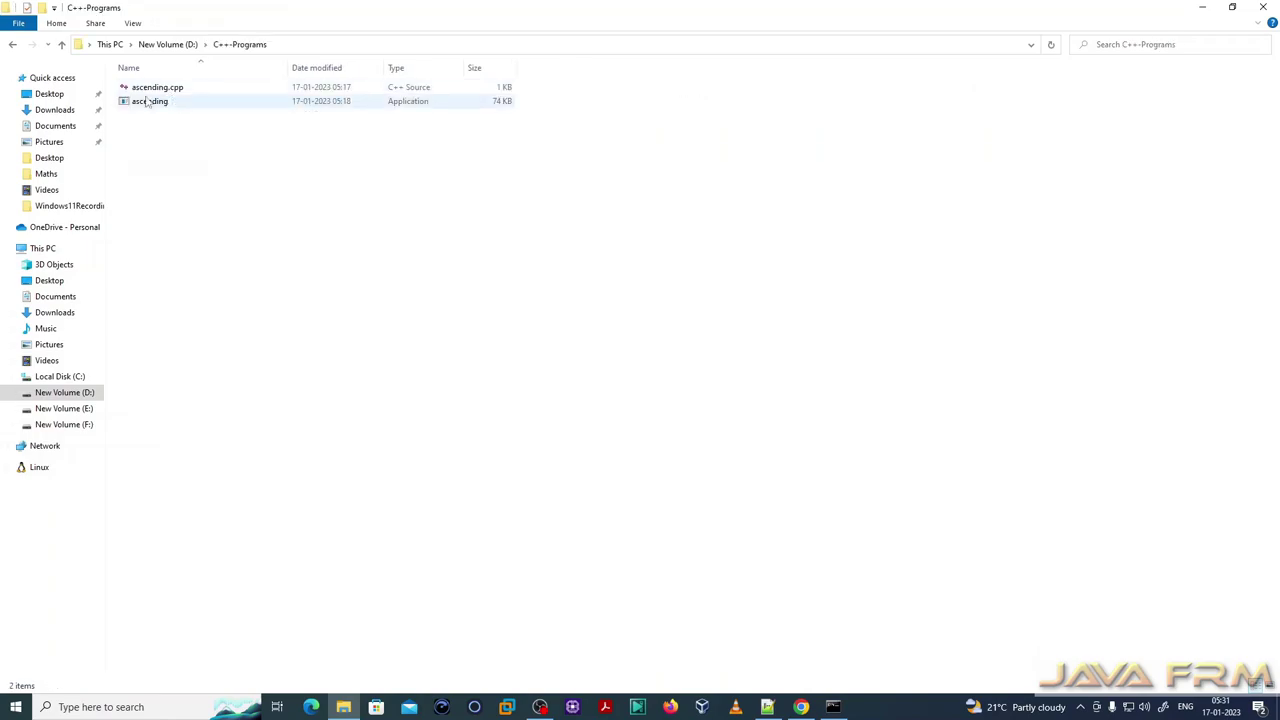
left_click(183, 45)
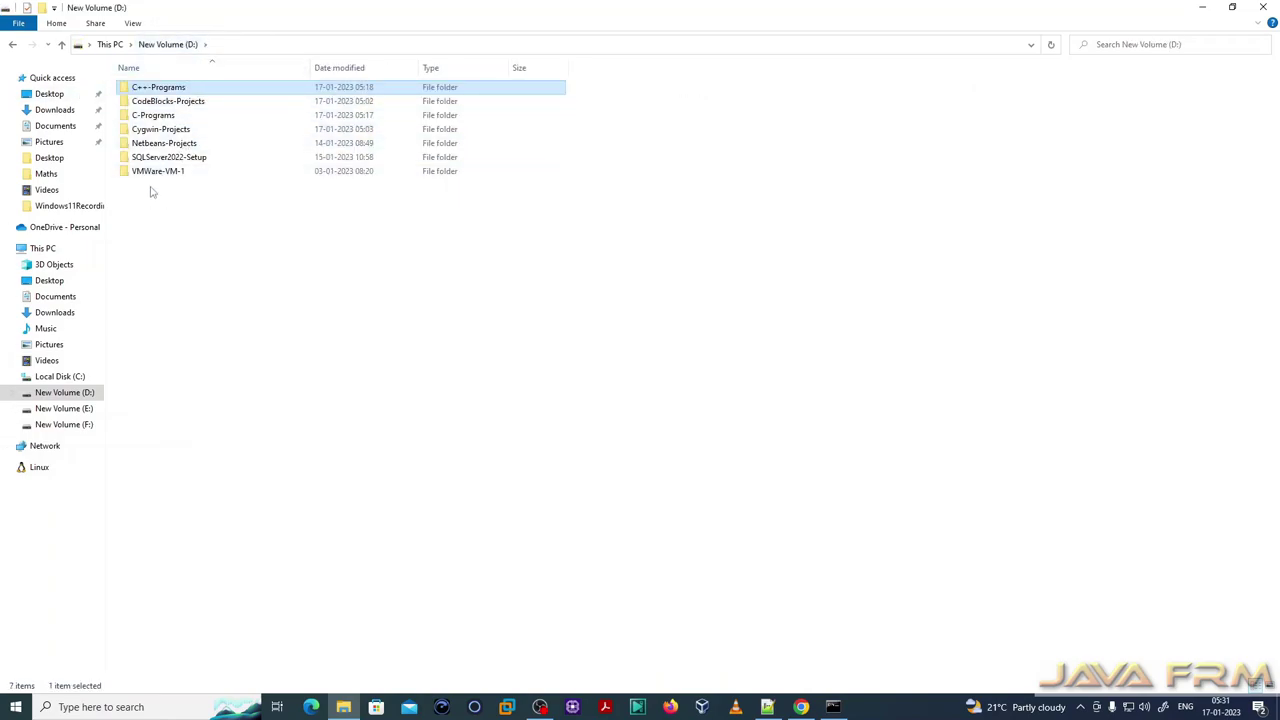
double_click(168, 118)
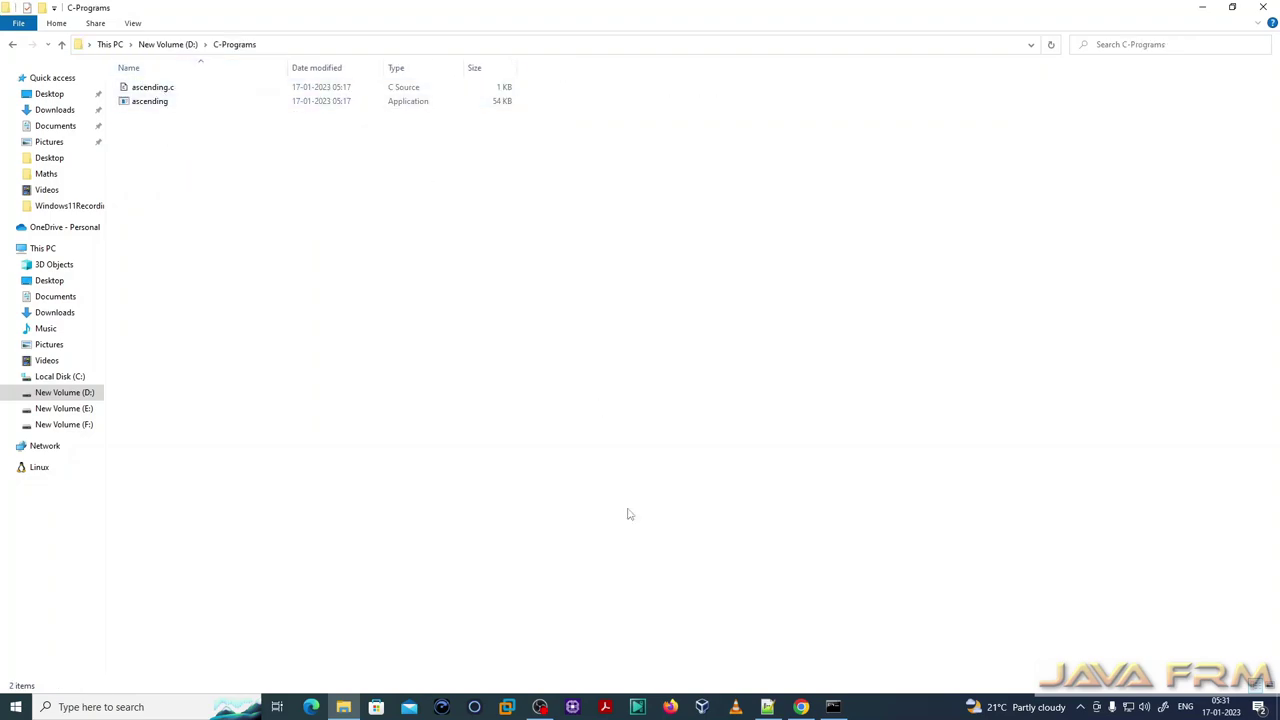
key("alt+Tab")
type("#include <stdio.h>  void swap(int *a, int *b) {     int temp = *a;     *a = *b;     *b = temp; }  void sort(int arr[], int n) {     int i, j;     for (i = 0; i < n-1; i++) {         for (j = 0; j < n-i-1; j++) {             if (arr[j] < arr[j+1]) {                 swap(&arr[j], &arr[j+1]);             }         }     } }  int main() {     int arr[] = {5, 1, 9, 3, 7, 2};     int n = sizeof(arr)/sizeof(arr[0]);     sort(arr, n);     printf(\"Sorted array in descending order: \");     for (int i = 0; i < n; i++) {         printf(\"%d \", arr[i]);     }     return 0; }")
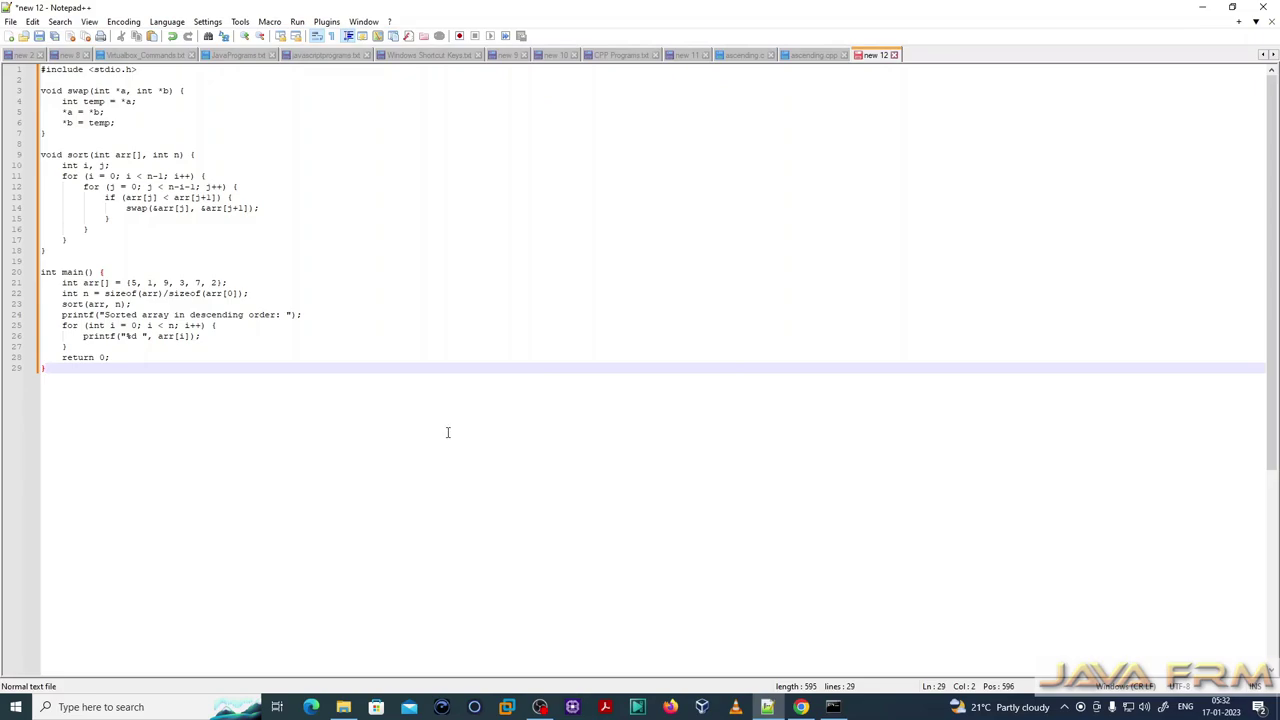
- Review the descending-sort C code: the swap function, the sort loop's if/swap block, and main's sort and print lines
left_click_drag(43, 70, 138, 146)
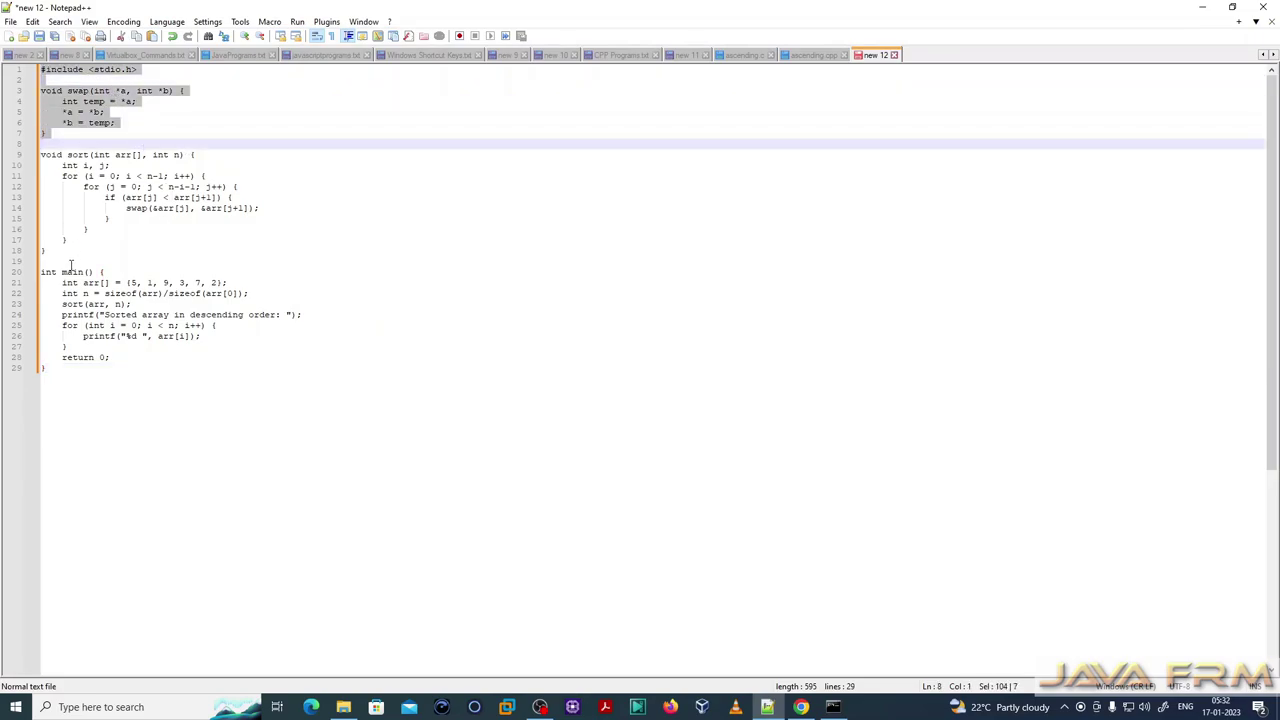
left_click_drag(58, 260, 15, 162)
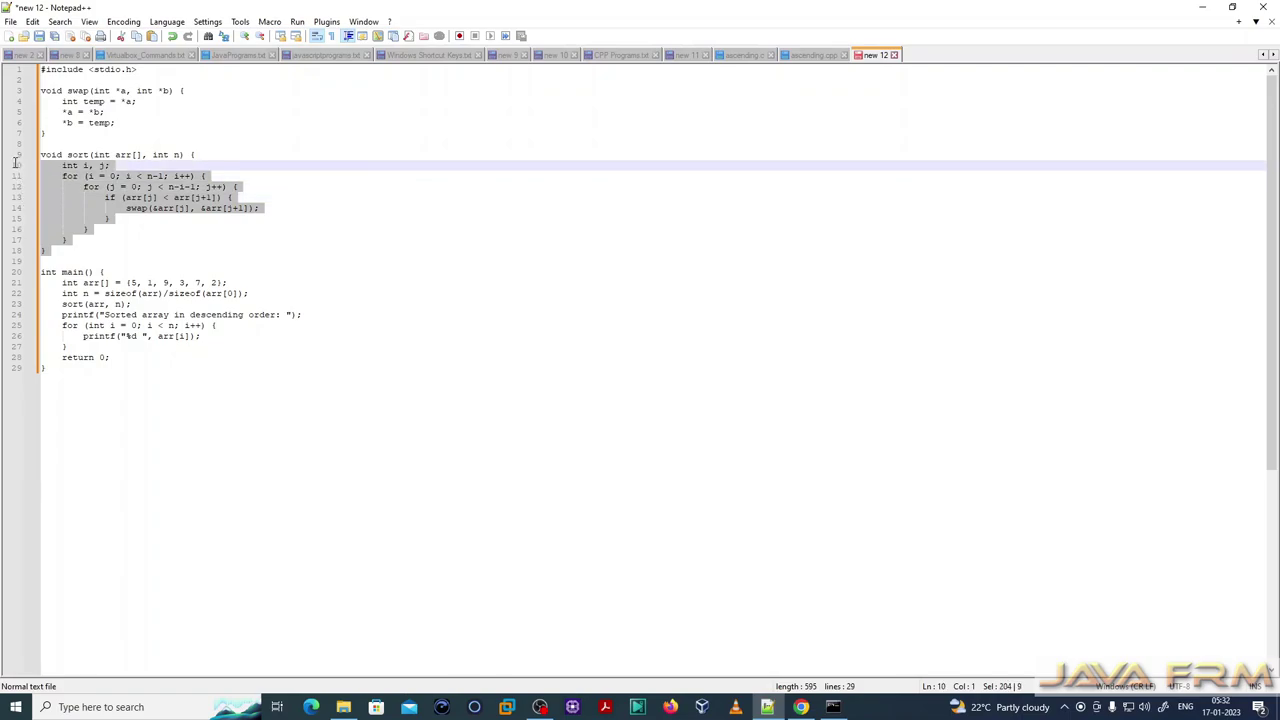
left_click(204, 242)
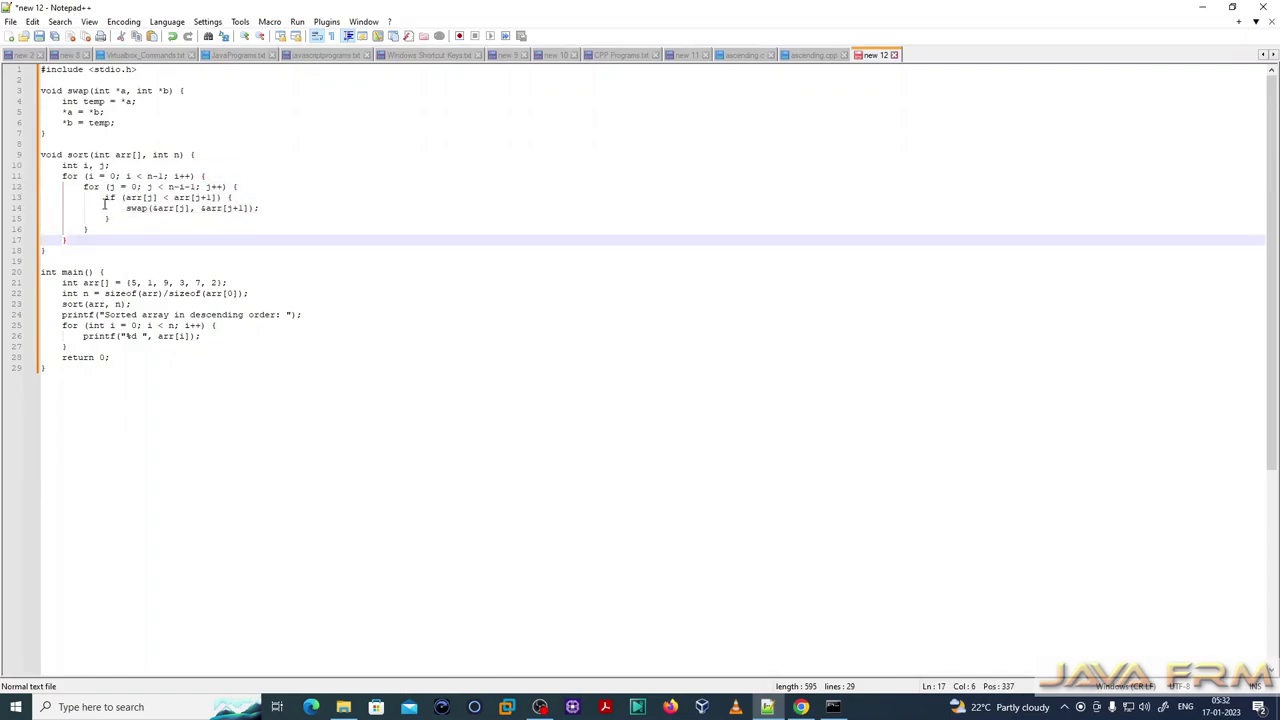
left_click_drag(104, 197, 152, 220)
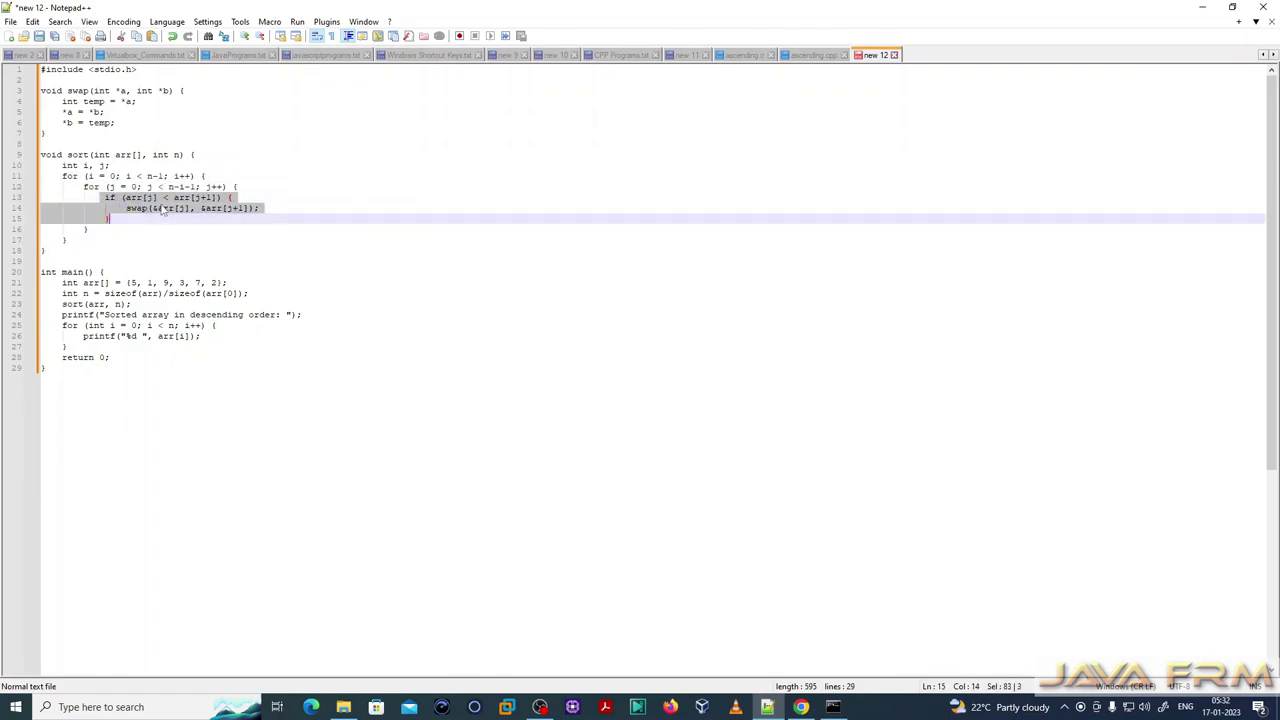
left_click(110, 326)
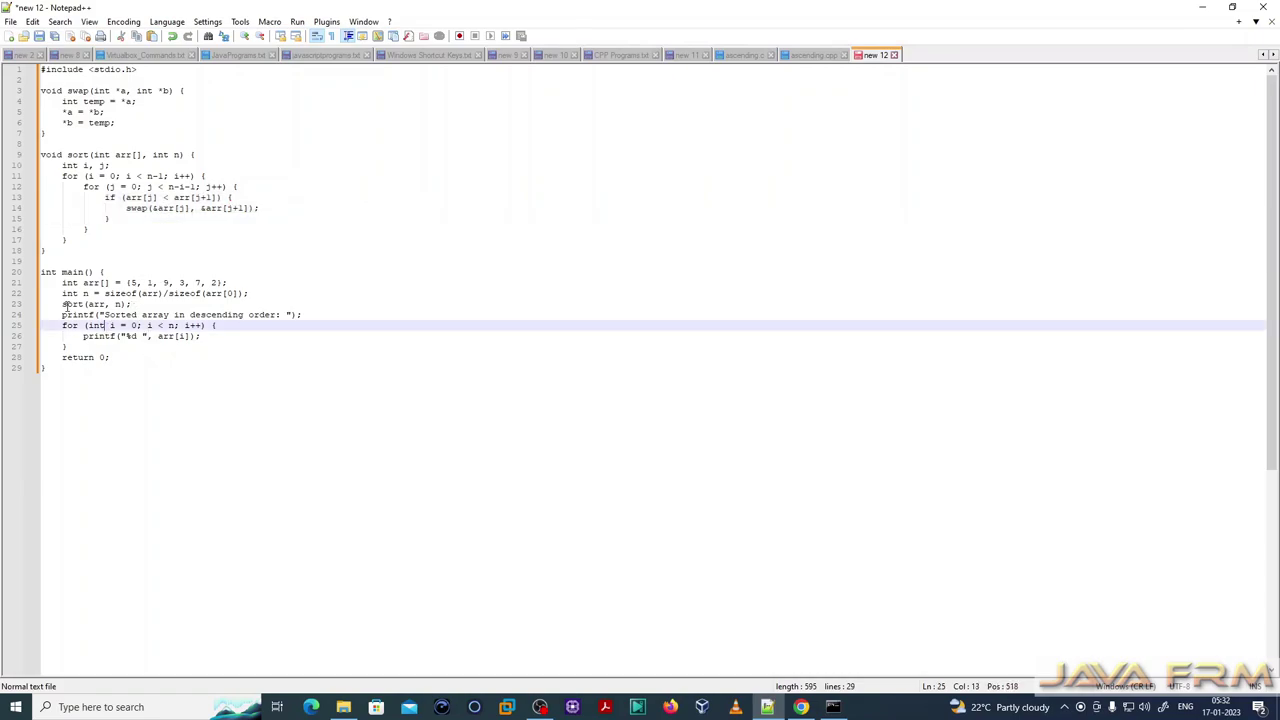
left_click_drag(62, 293, 119, 348)
left_click(250, 379)
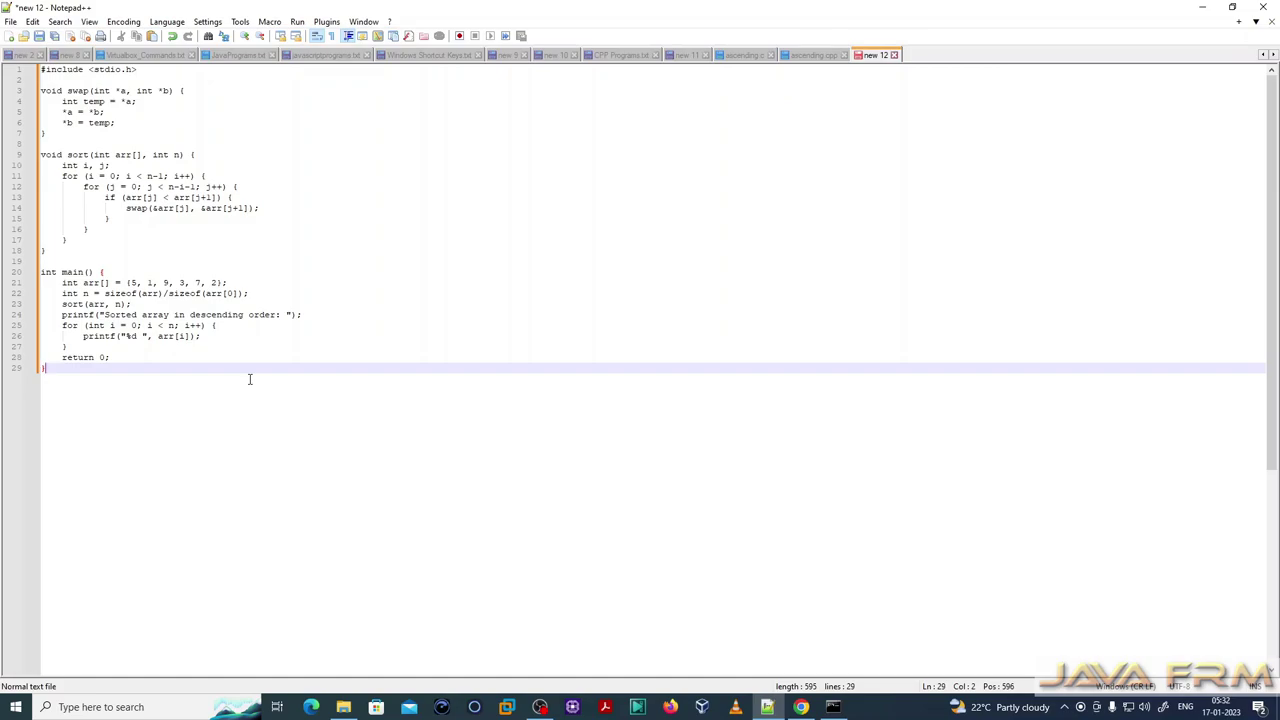
- Open Save As and navigate into the C-Programs folder on New Volume (D:)
left_click(39, 37)
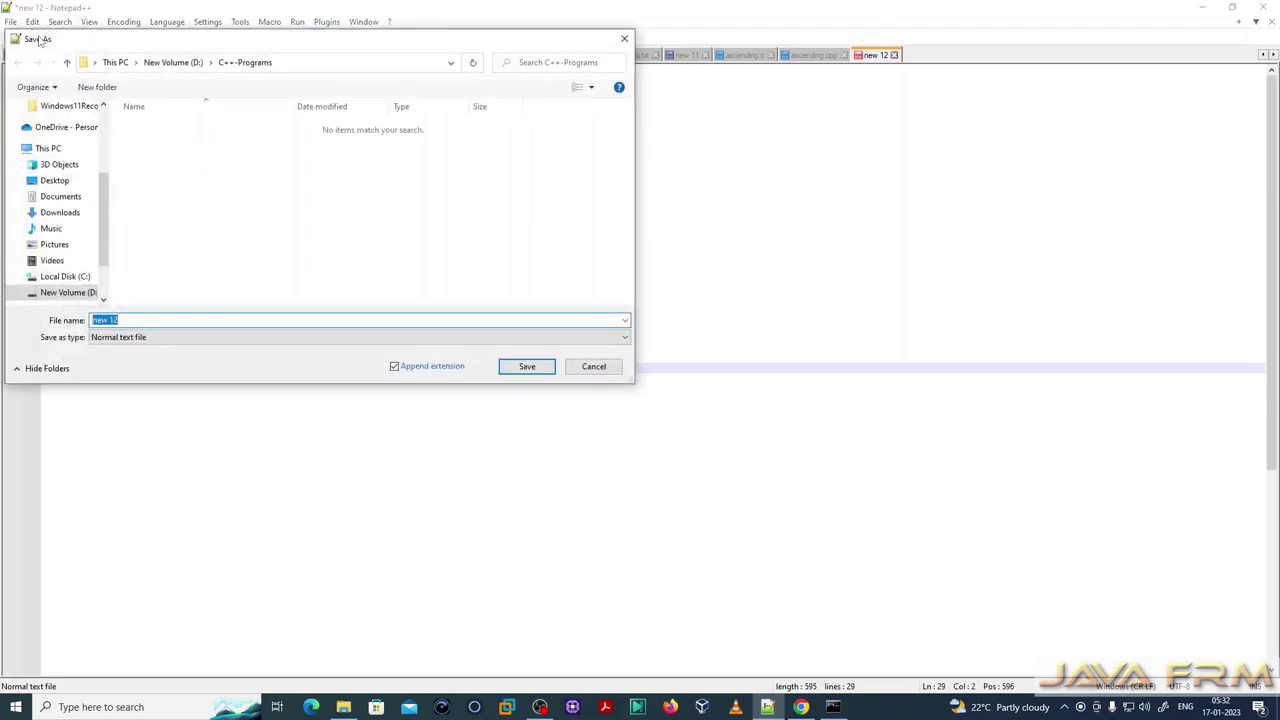
left_click(180, 62)
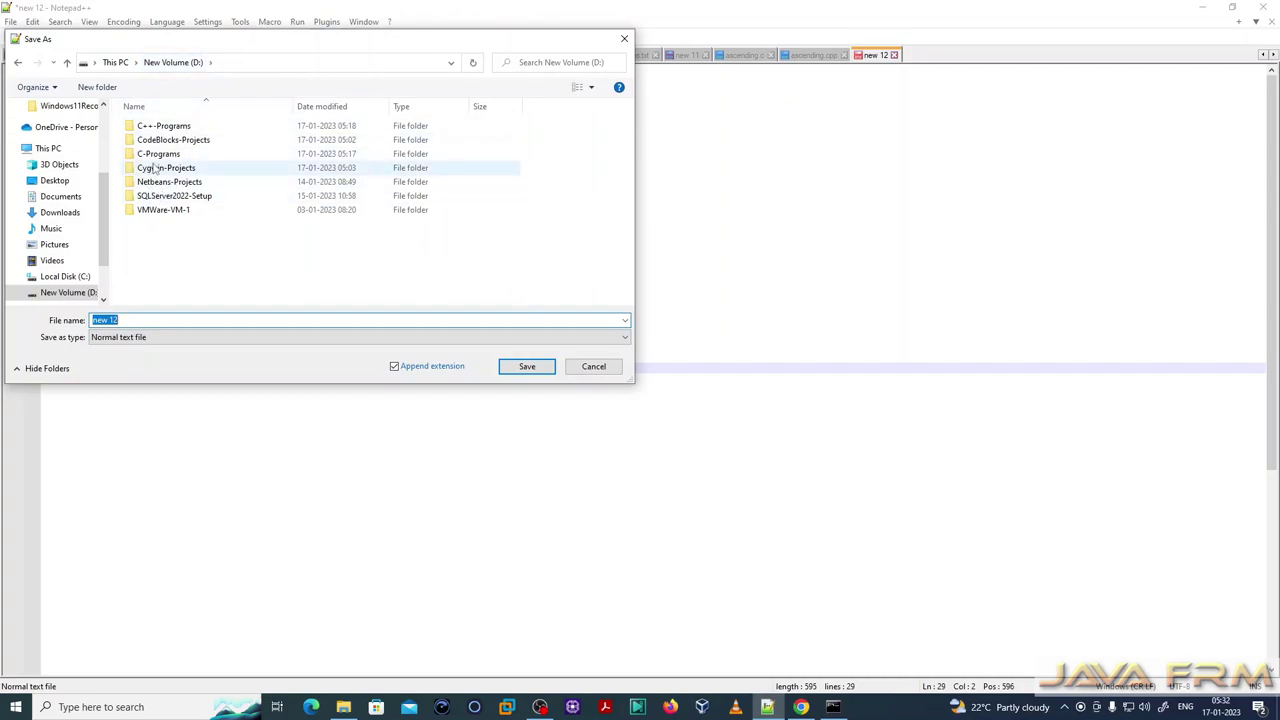
double_click(158, 155)
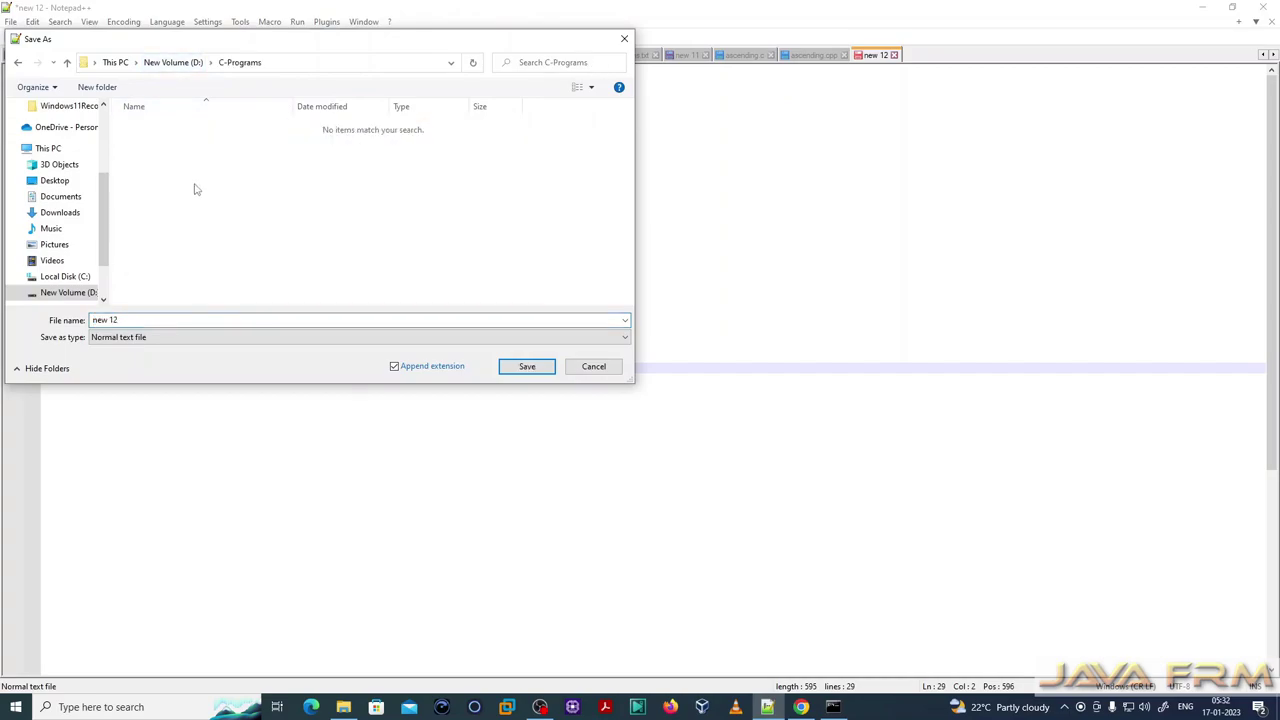
- Name the file descending with type C source file and save it as descending.c
left_click(267, 323)
type("descending.c")
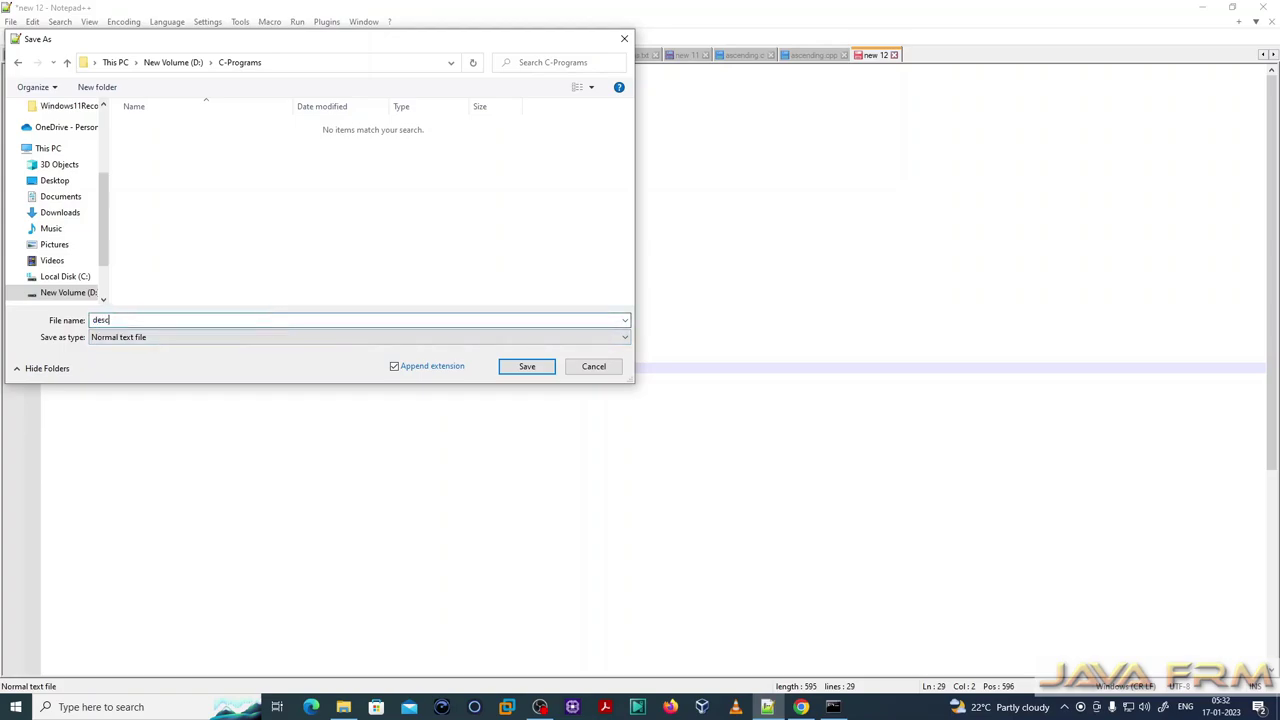
left_click(283, 337)
key("Escape")
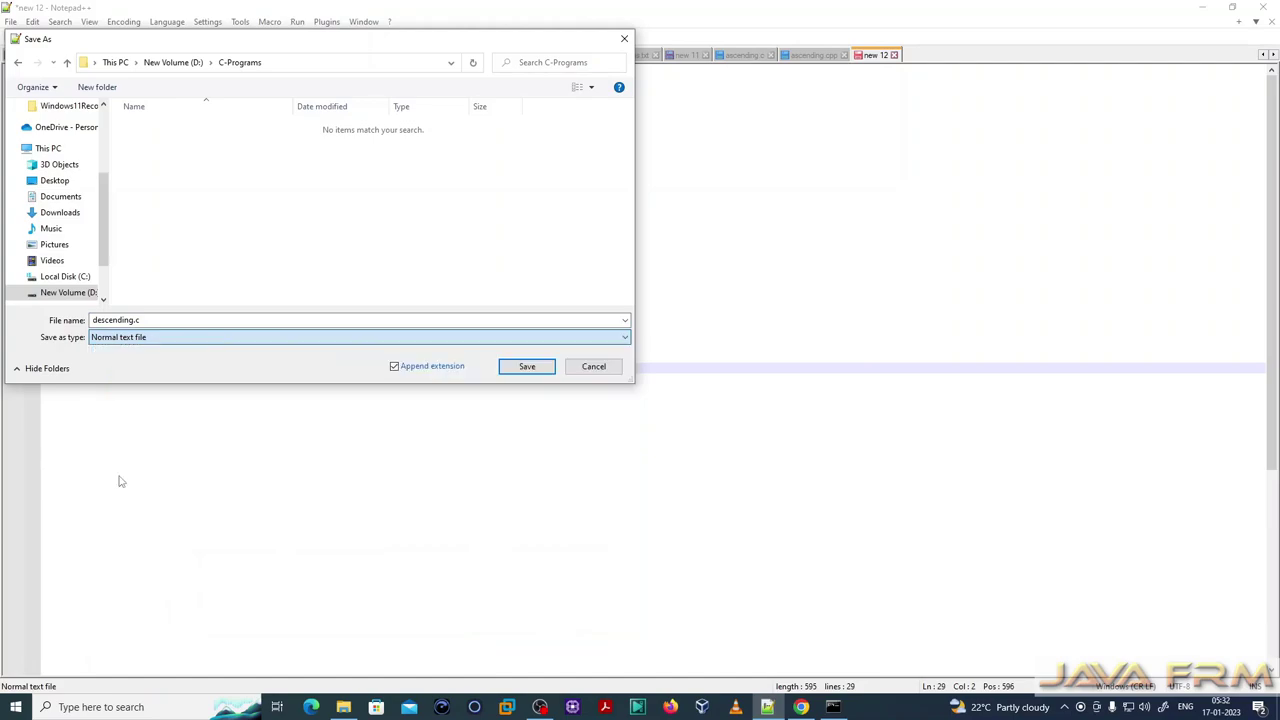
key("c")
left_click(165, 340)
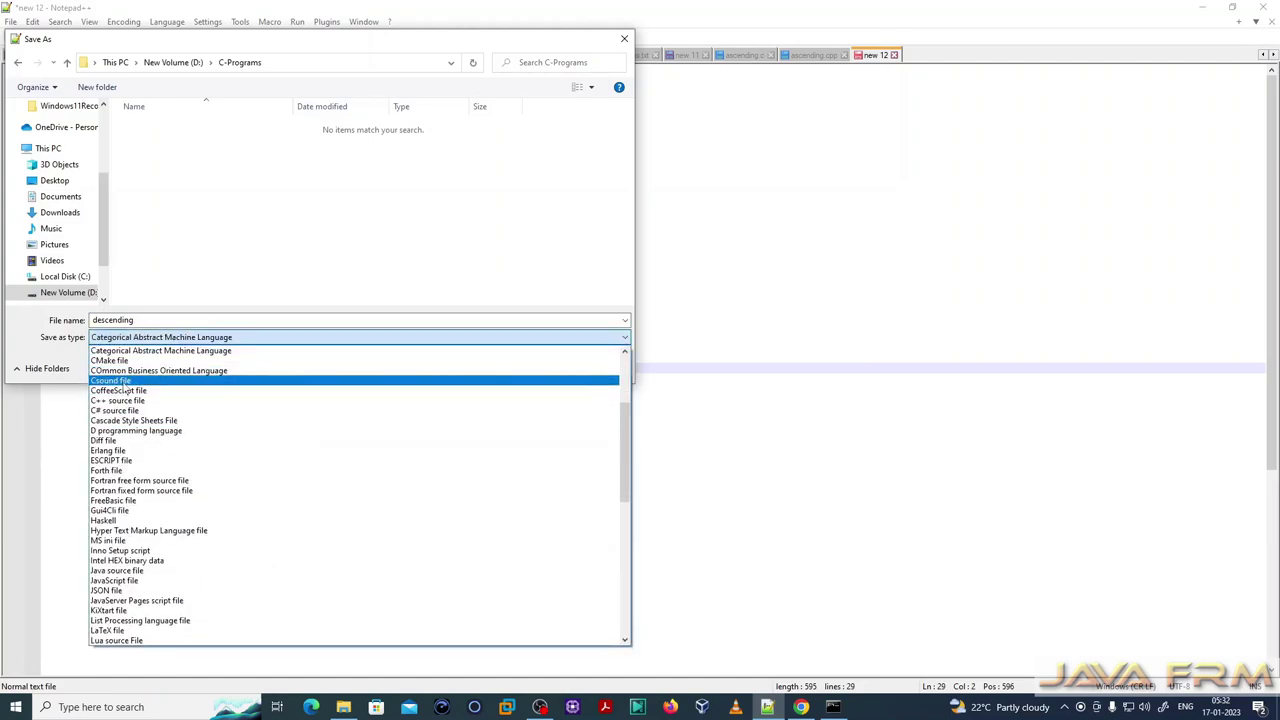
scroll(130, 436, "up", 1)
scroll(130, 436, "up", 3)
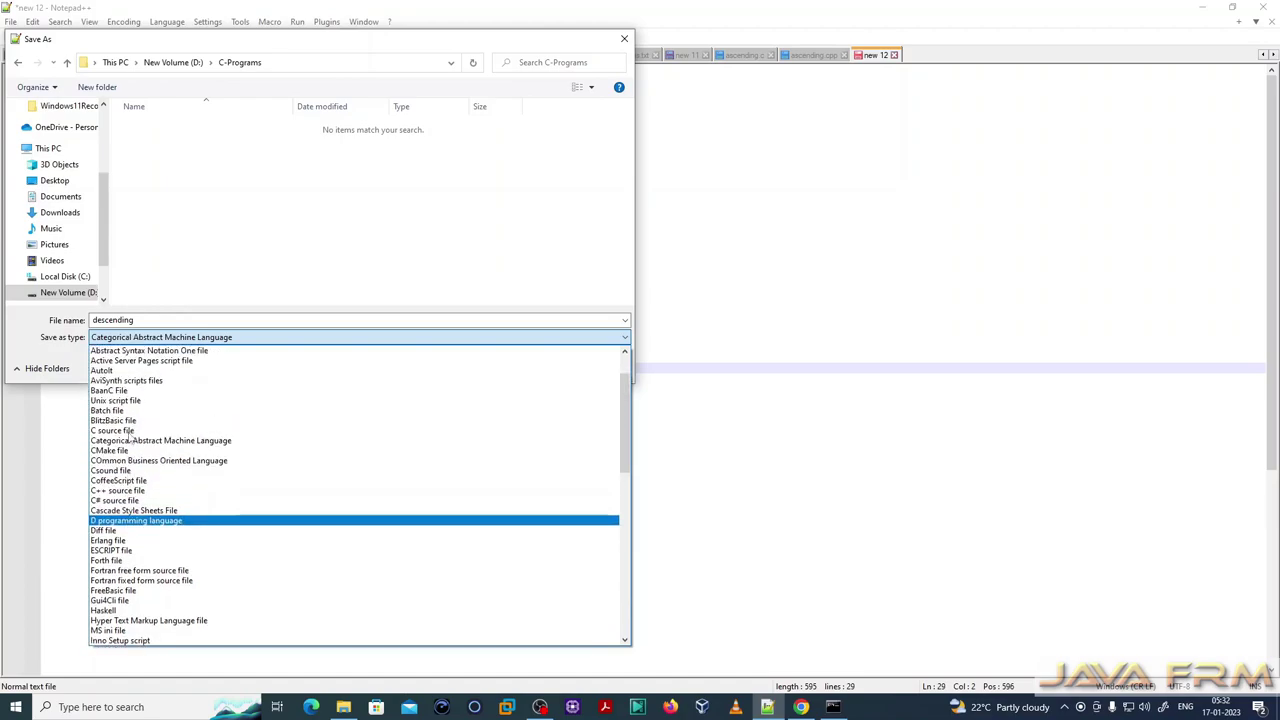
left_click(111, 434)
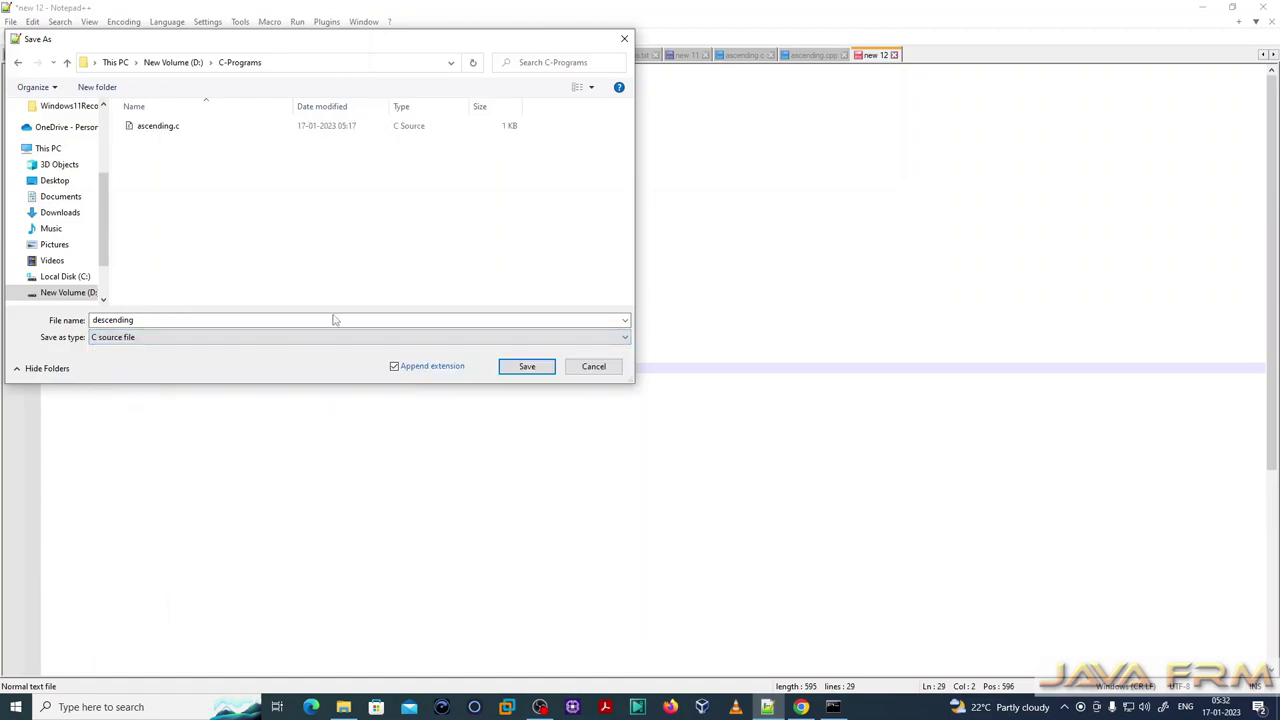
left_click(521, 368)
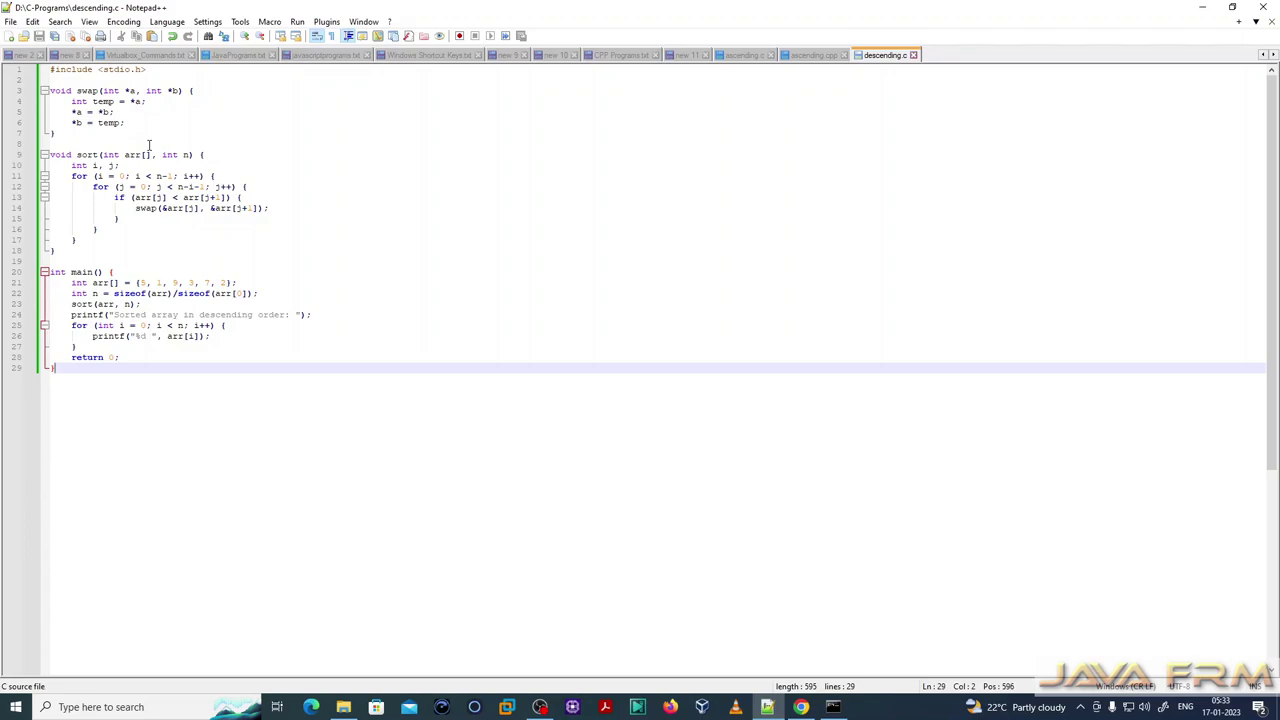
- Re-check descending.c's swap block, then show D:\C-Programs in File Explorer with descending.c beside the ascending files
left_click_drag(55, 93, 209, 229)
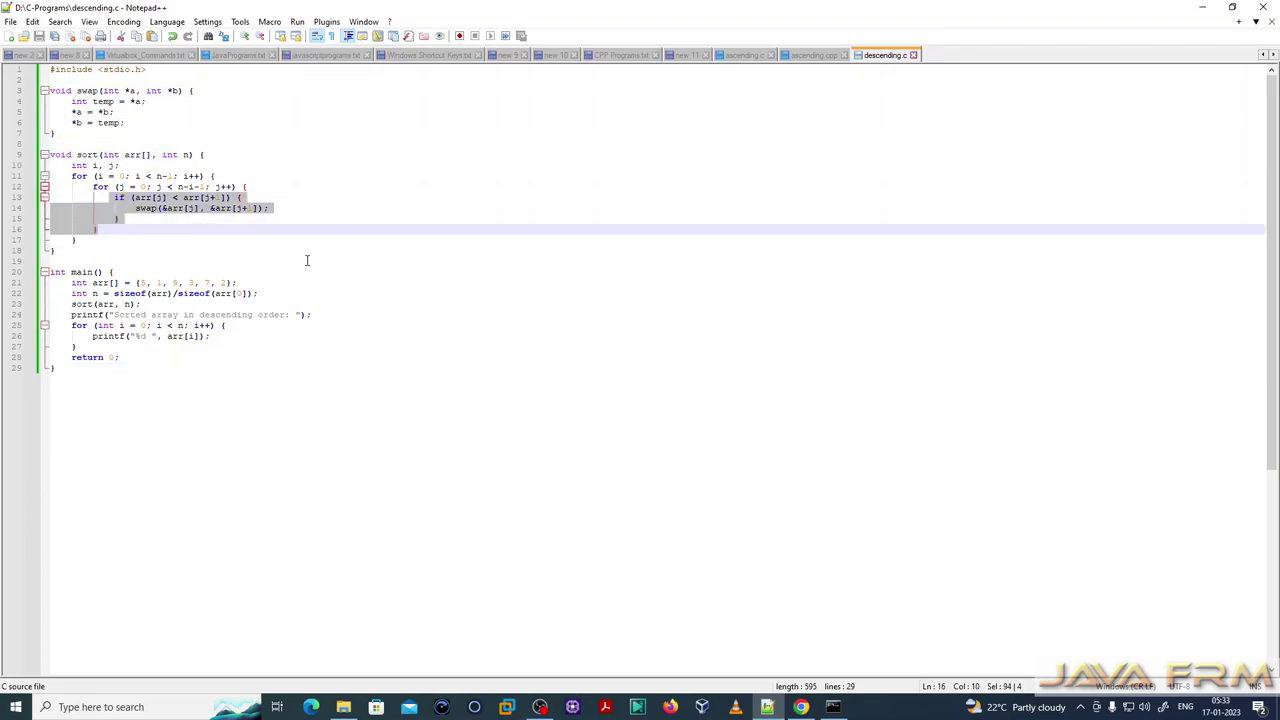
left_click(307, 261)
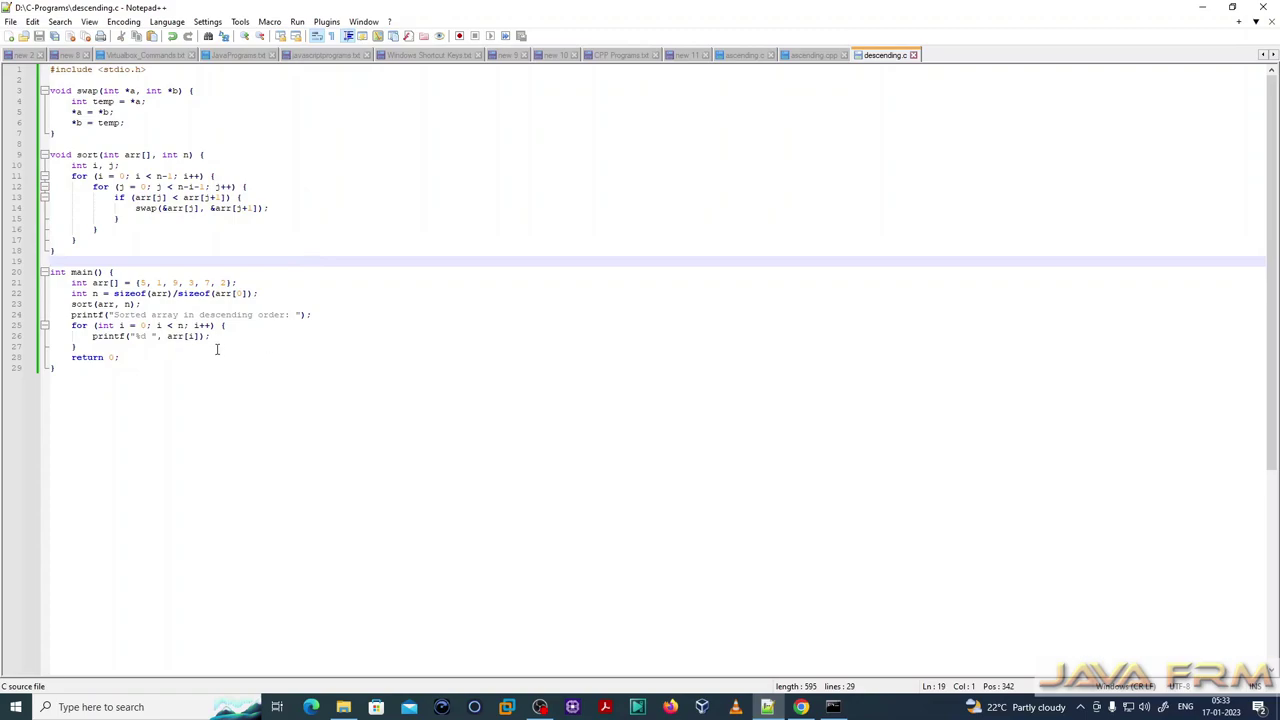
left_click(281, 291)
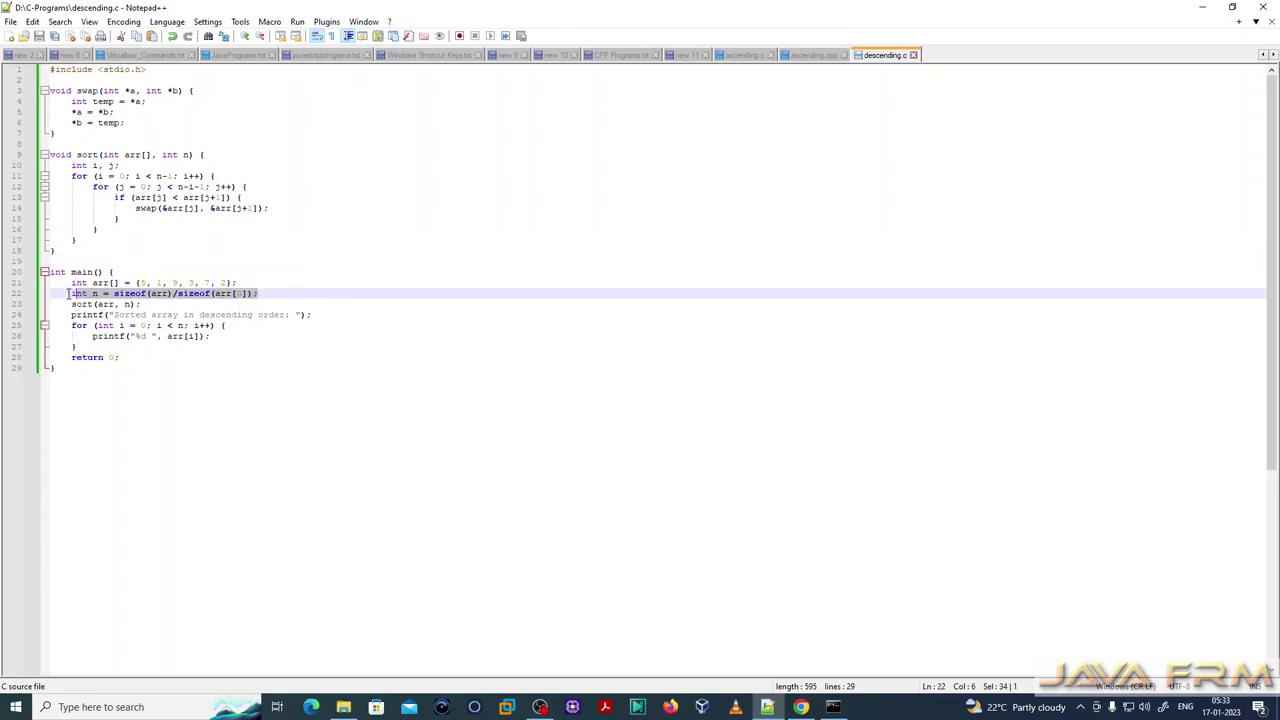
left_click(281, 404)
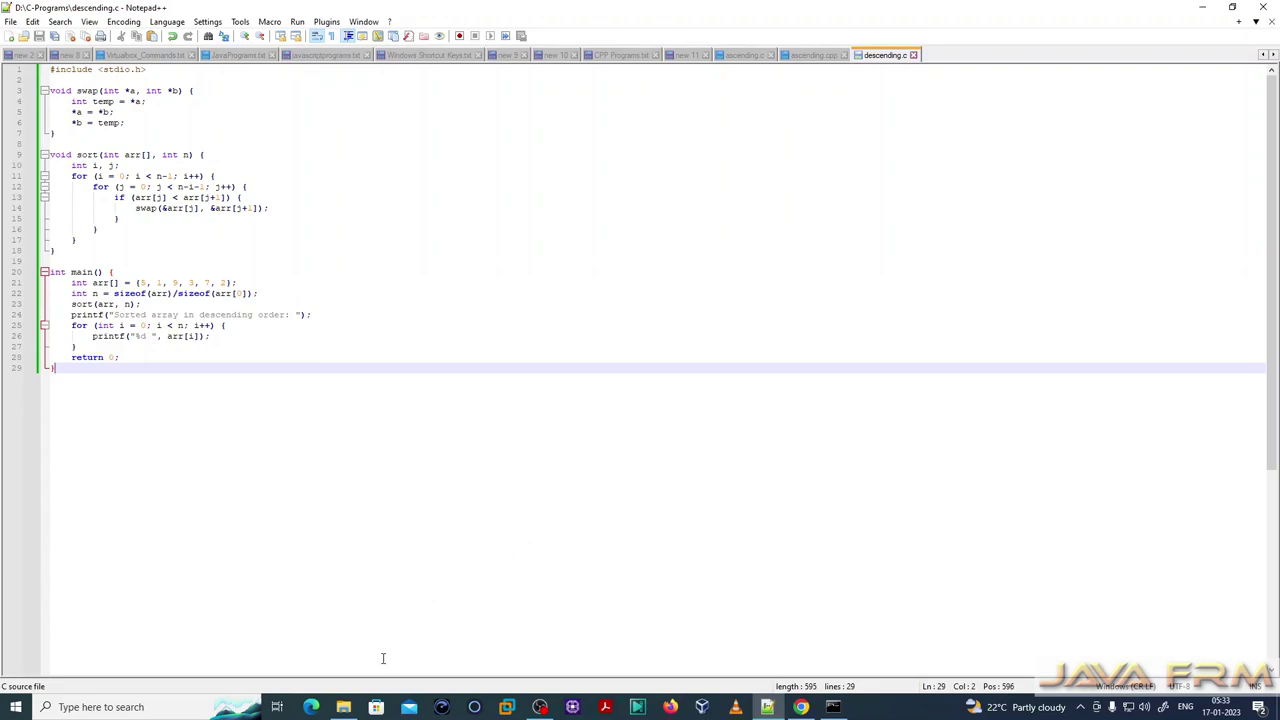
left_click(348, 708)
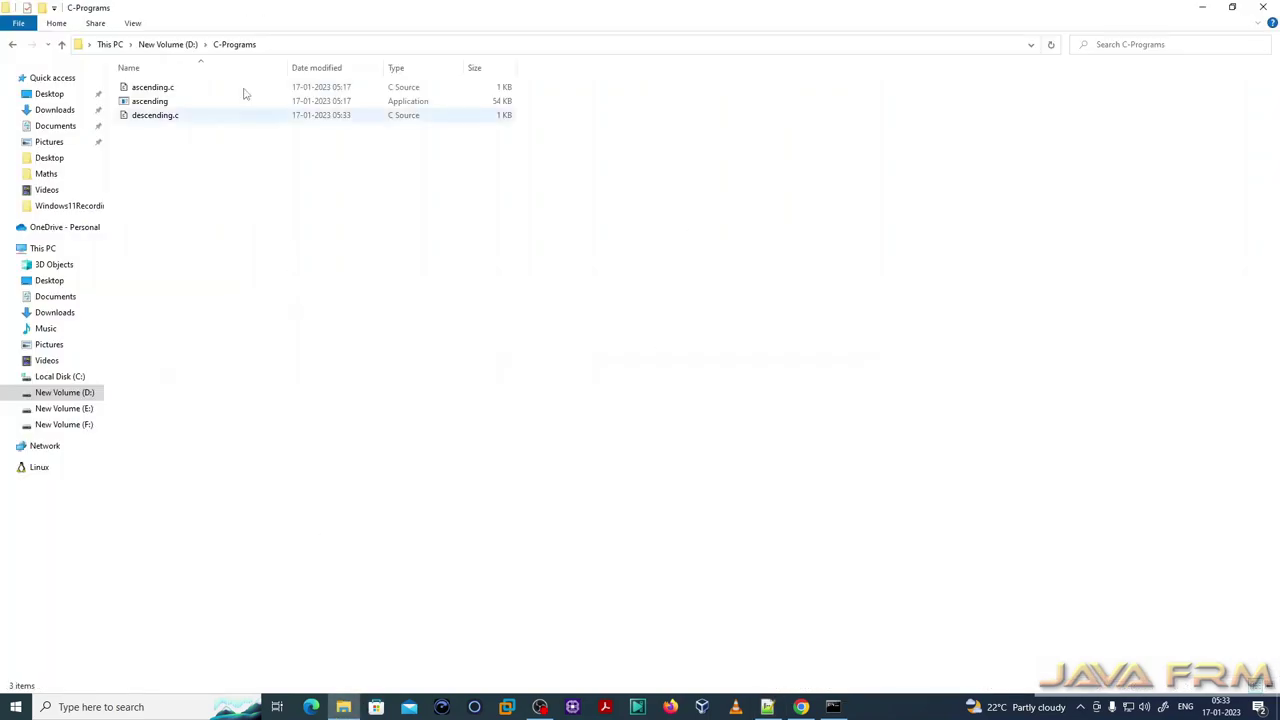
- Open Command Prompt and change into D:\C-Programs with pushd
left_click(289, 44)
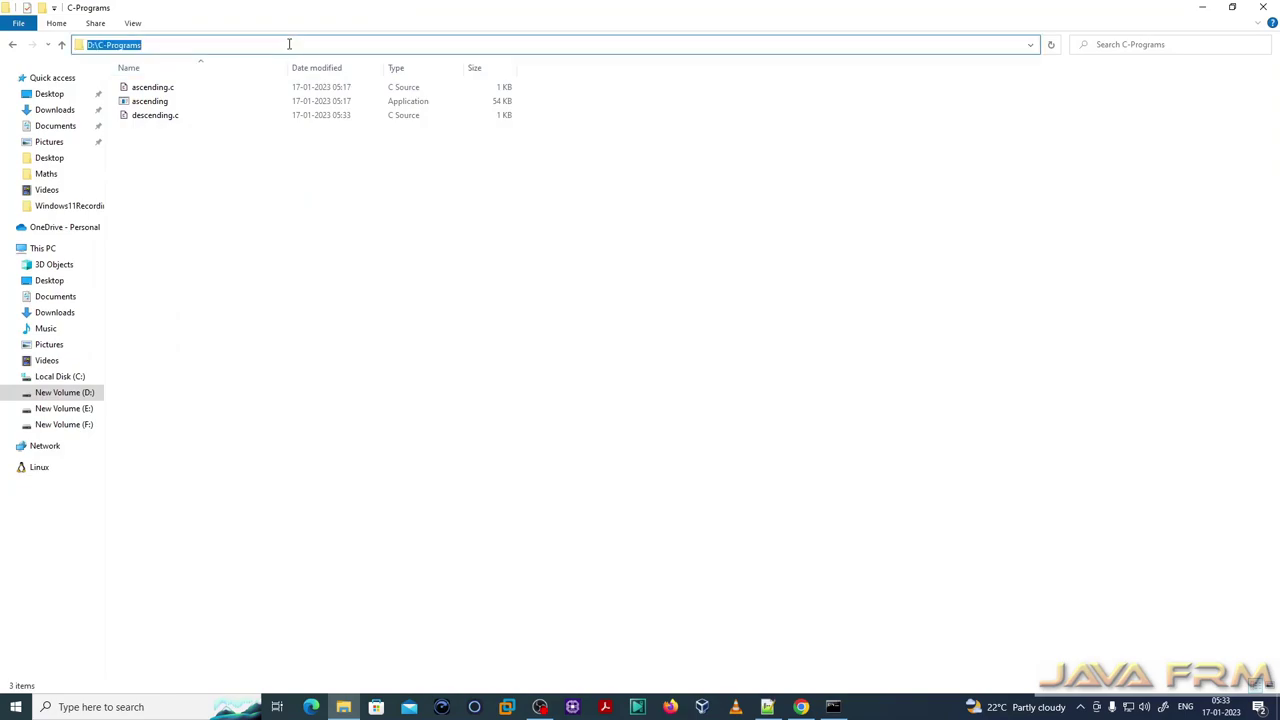
left_click(832, 710)
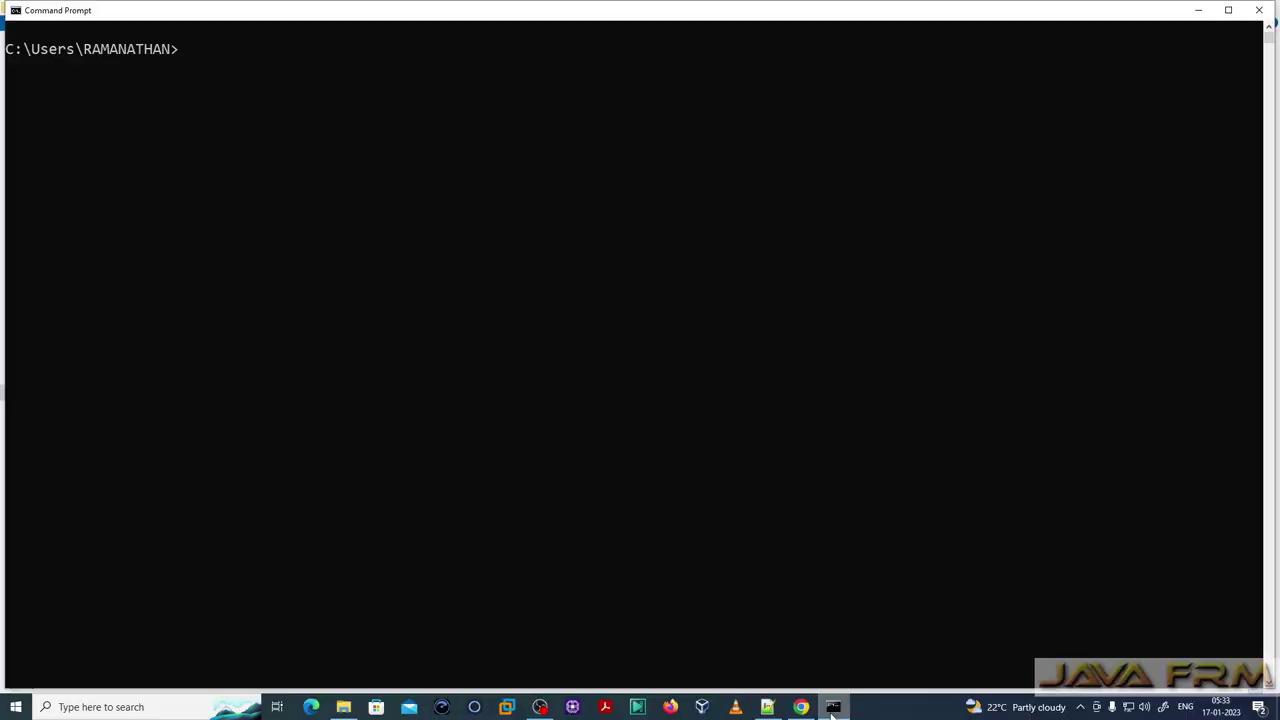
type("pushd D:\\C-Programs")
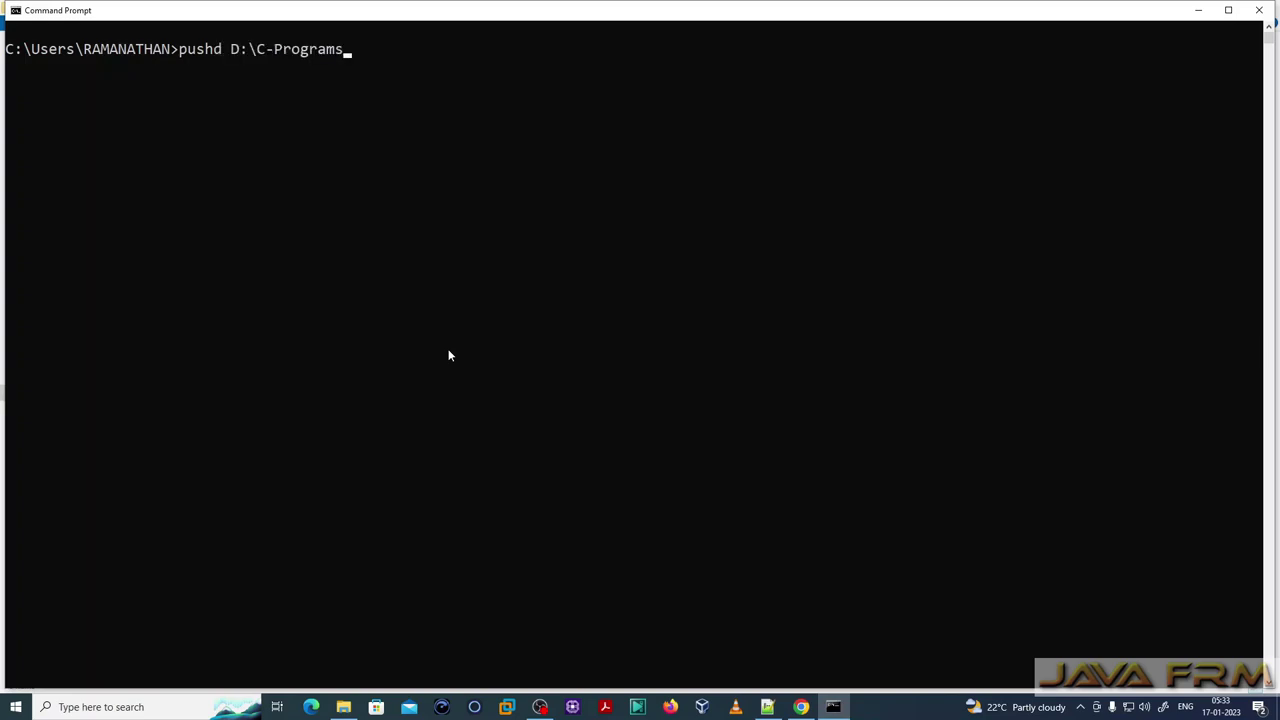
key("Return")
- Compile descending.c with gcc into descending.exe and run it, printing 9 7 5 3 2 1
type("gcc ")
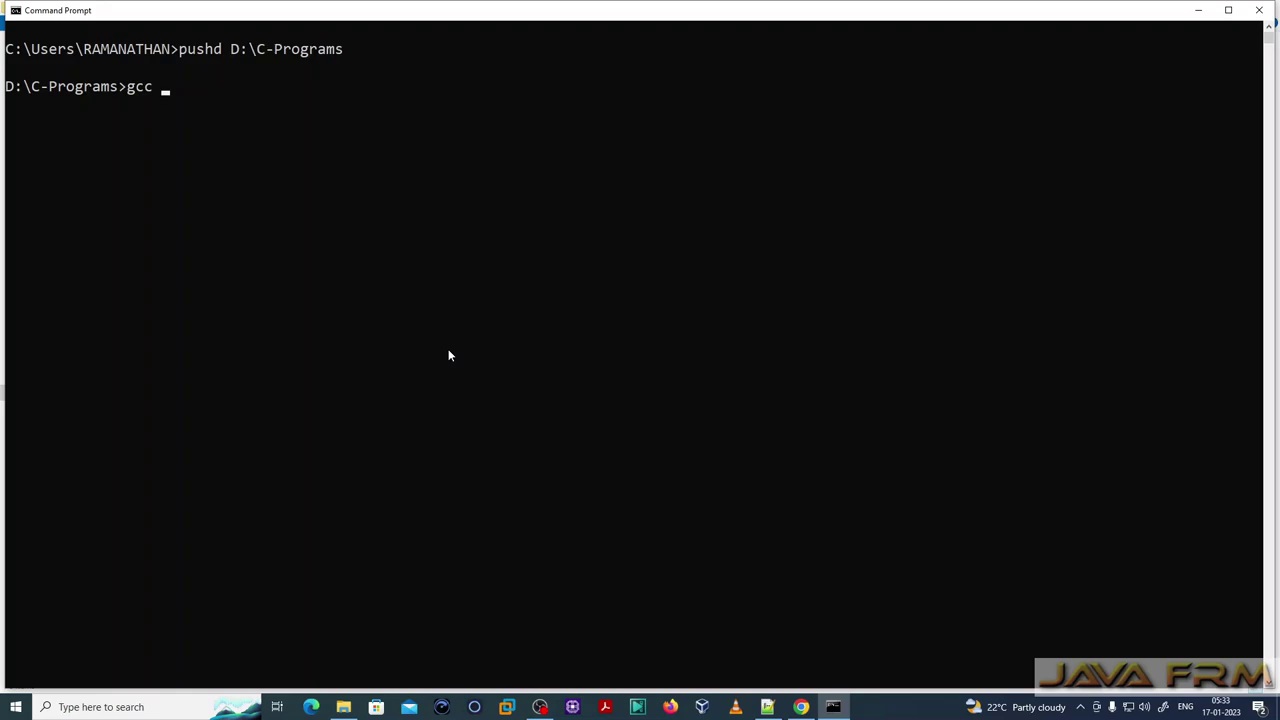
type("-o descending.exe ")
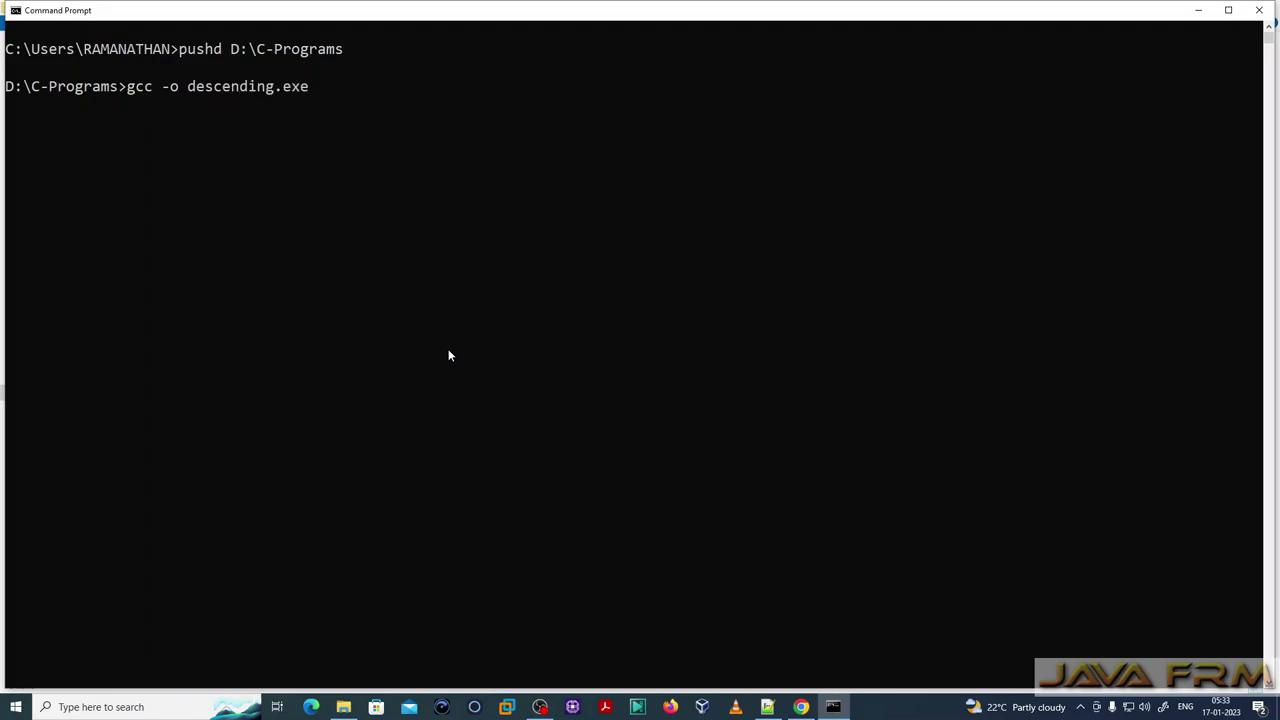
type("descending.c")
key("Return")
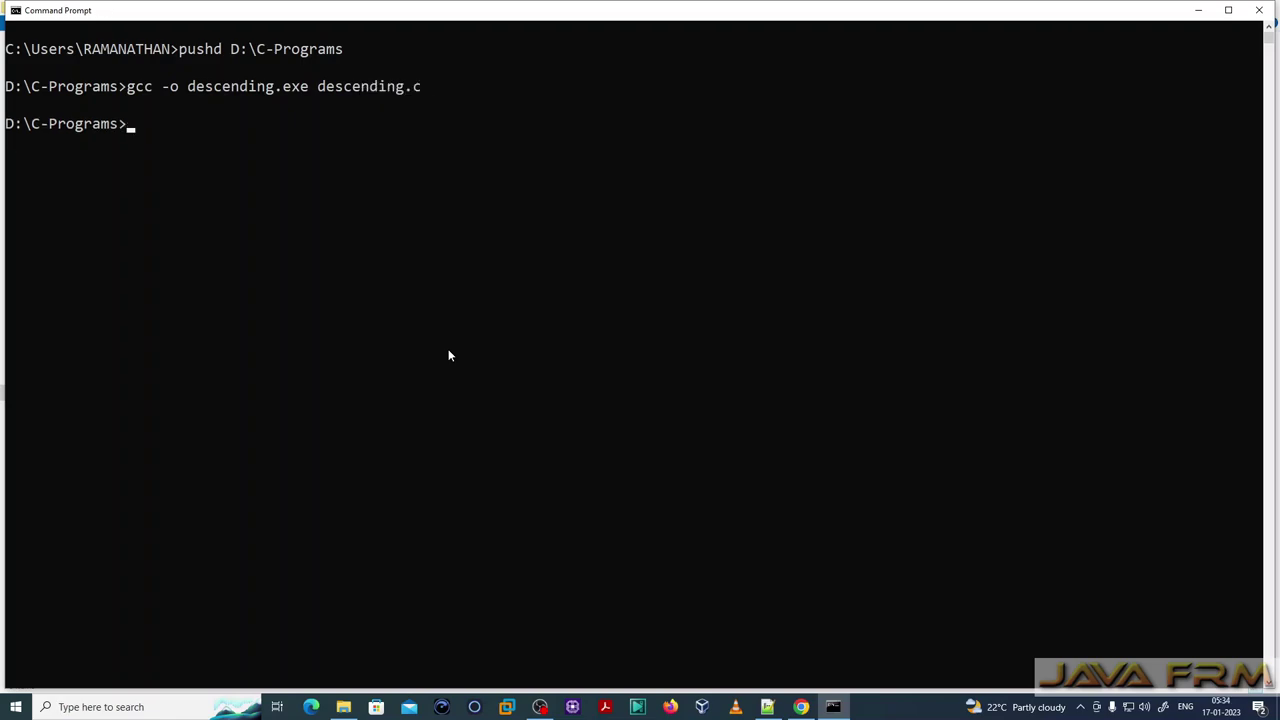
type("descending.exe")
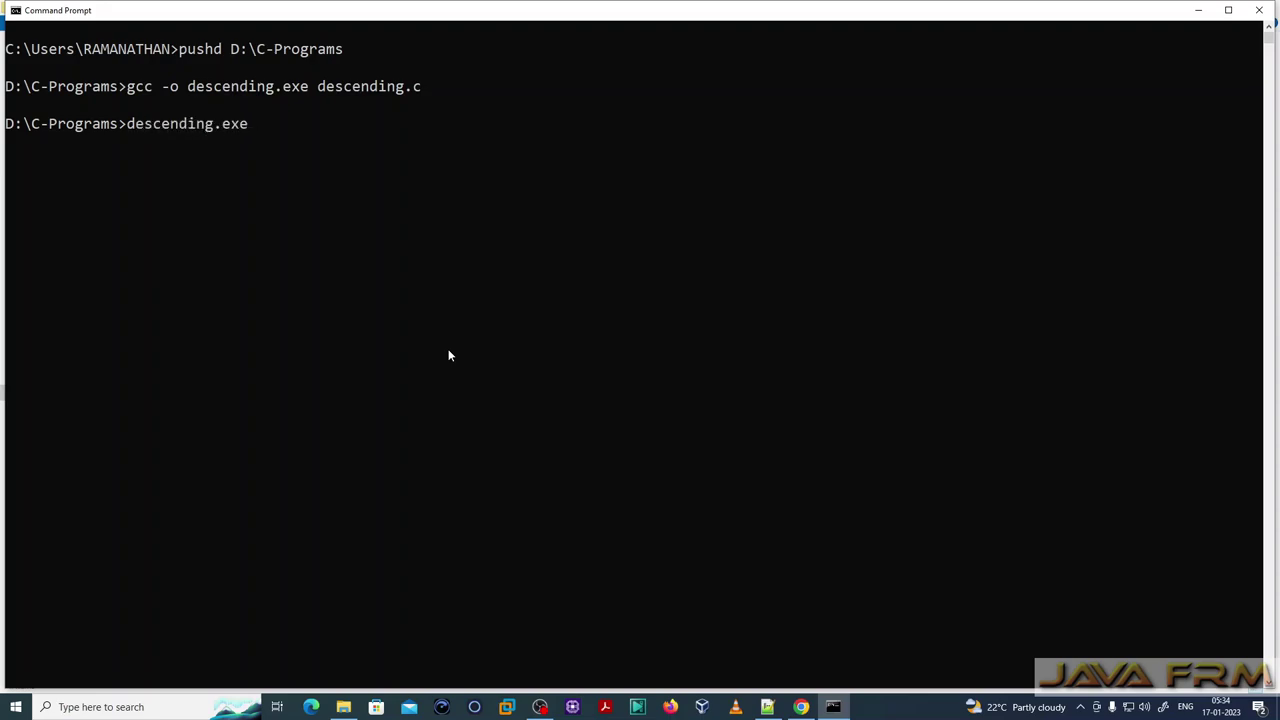
key("Return")
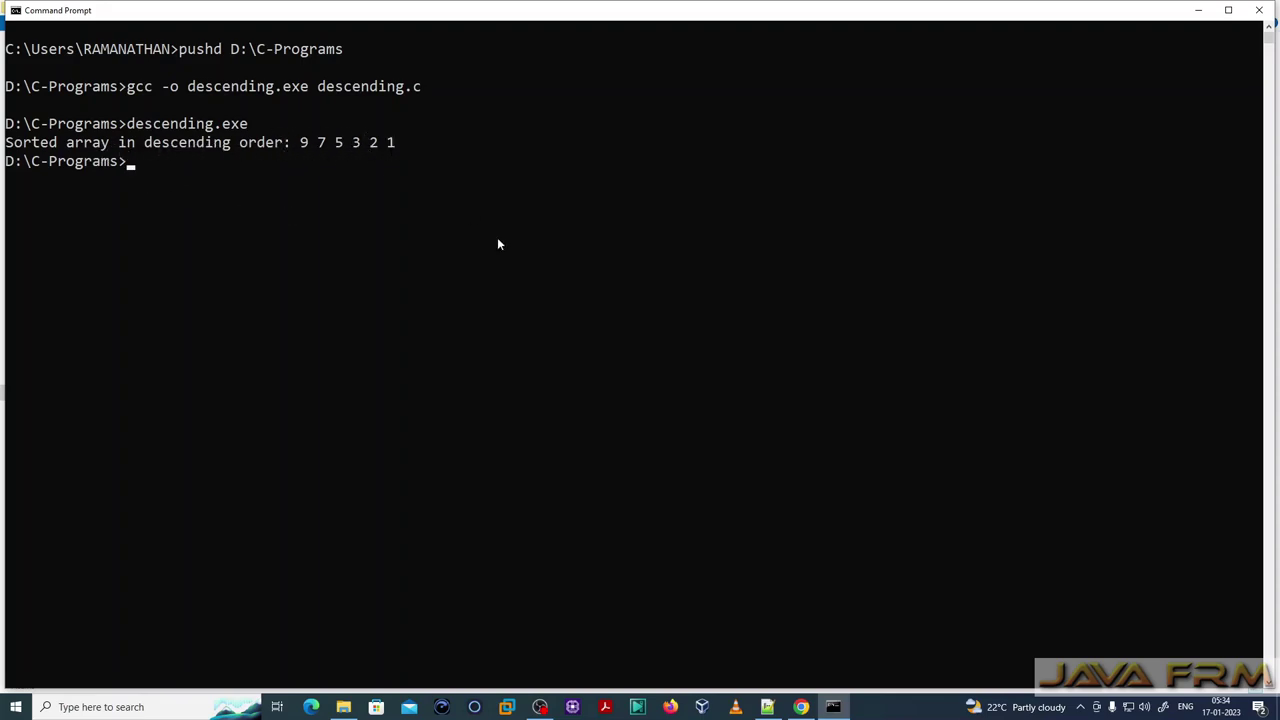
left_click(767, 707)
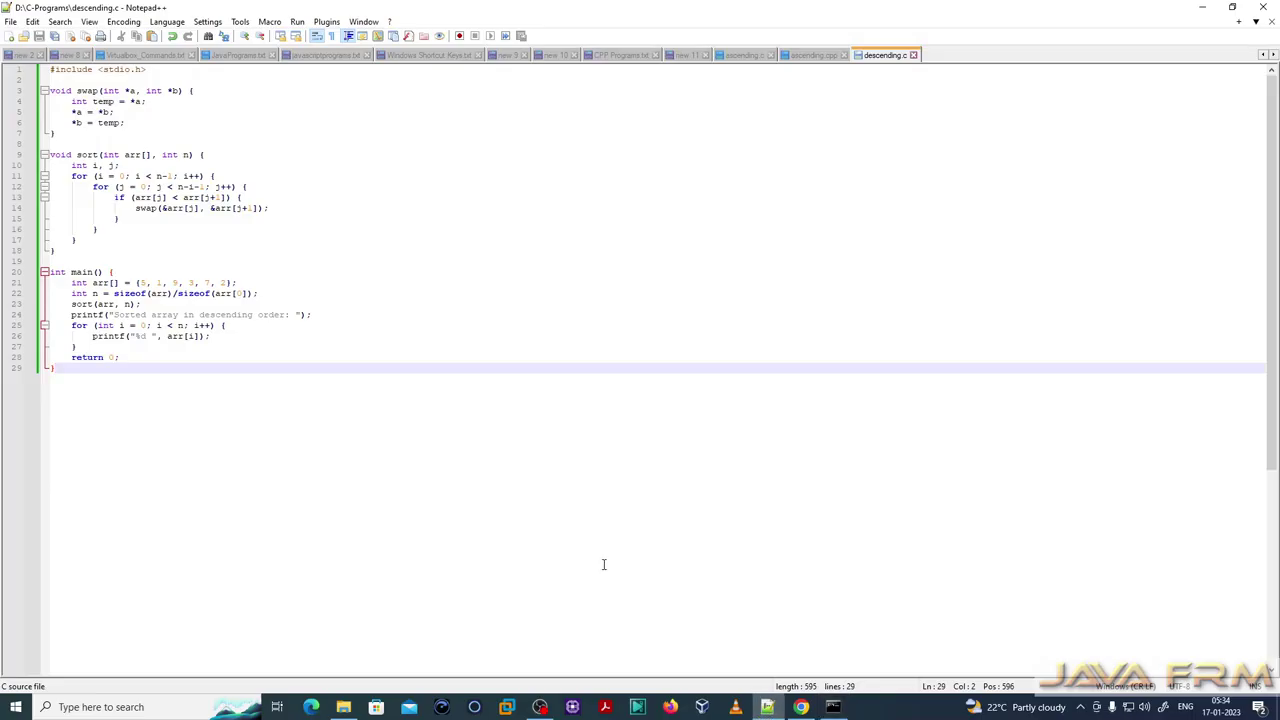
- Review the array values on line 21 of descending.c, then move on to descending.cpp
left_click_drag(130, 283, 222, 292)
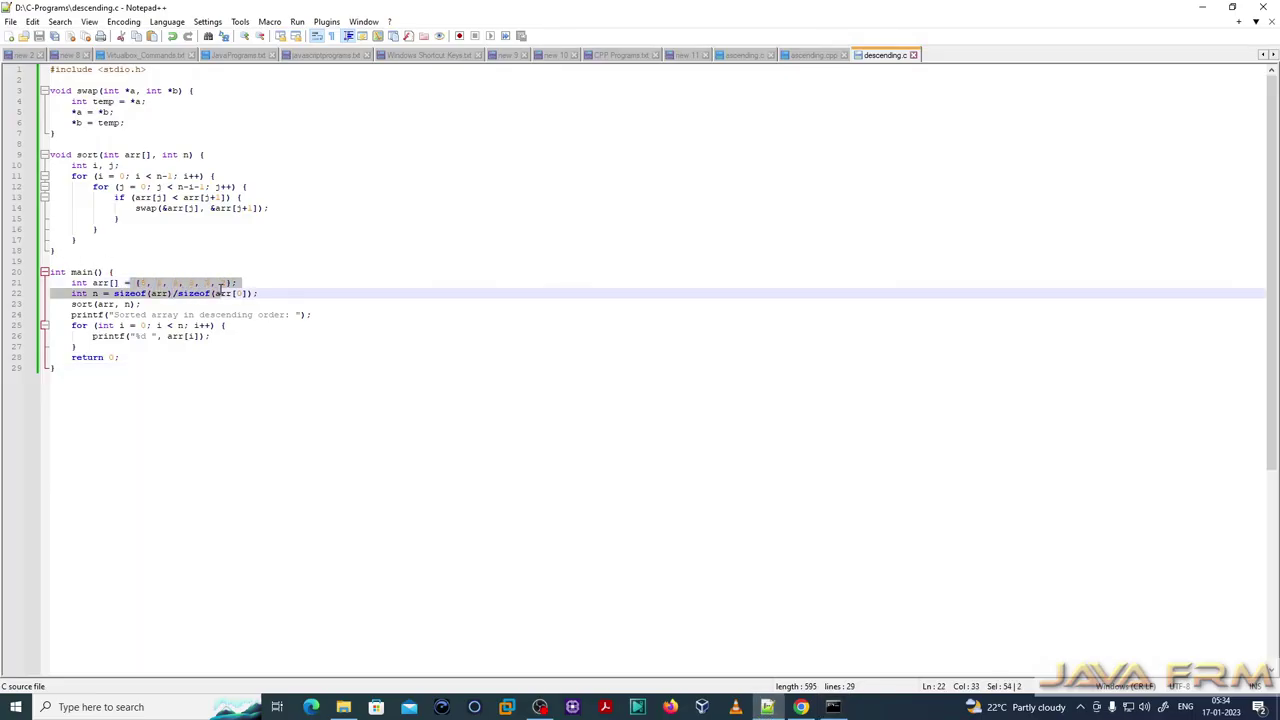
left_click(222, 286)
left_click(305, 272)
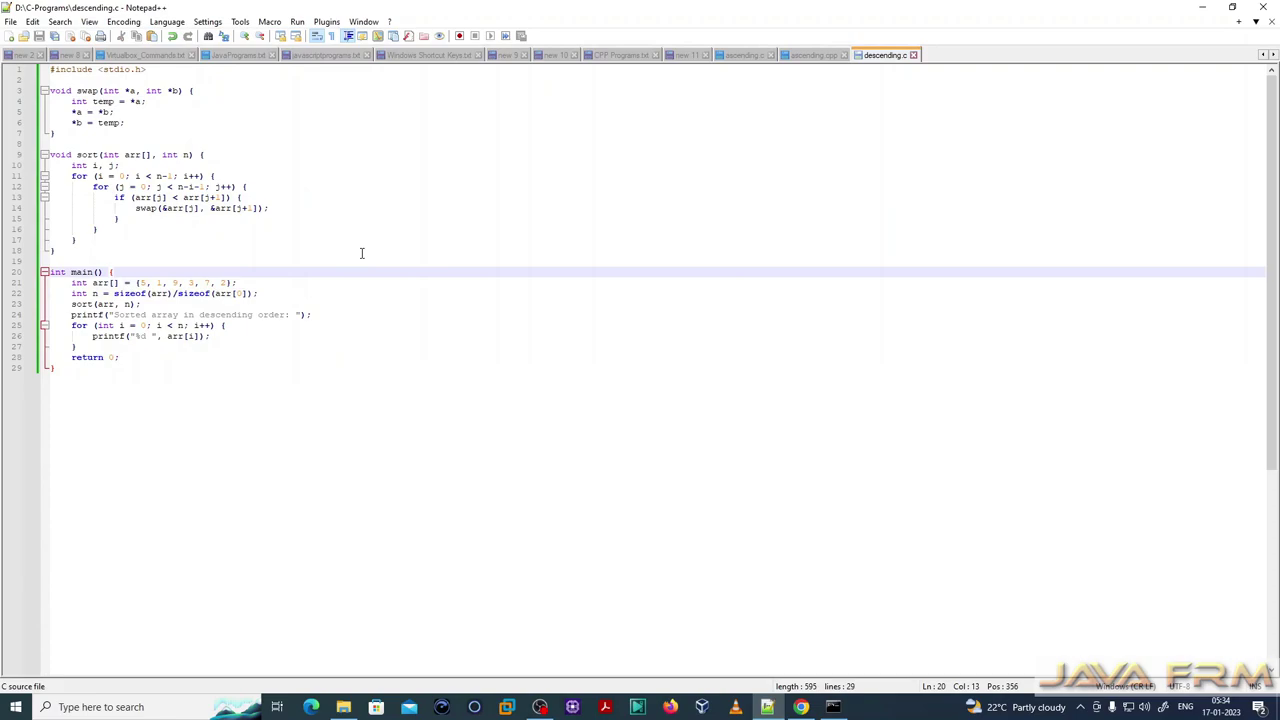
left_click(830, 708)
left_click(830, 708)
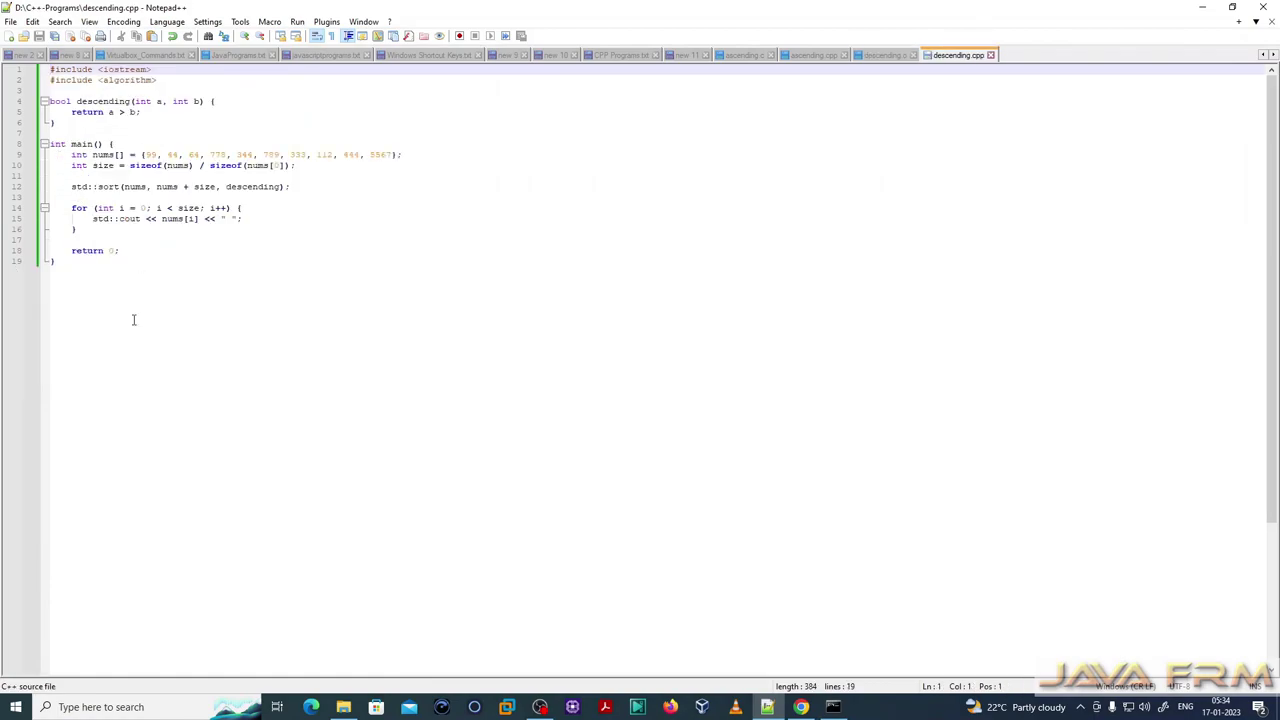
- Review descending.cpp's nums array declaration on line 9 and the std::sort call on line 12
left_click_drag(72, 156, 428, 157)
left_click(237, 281)
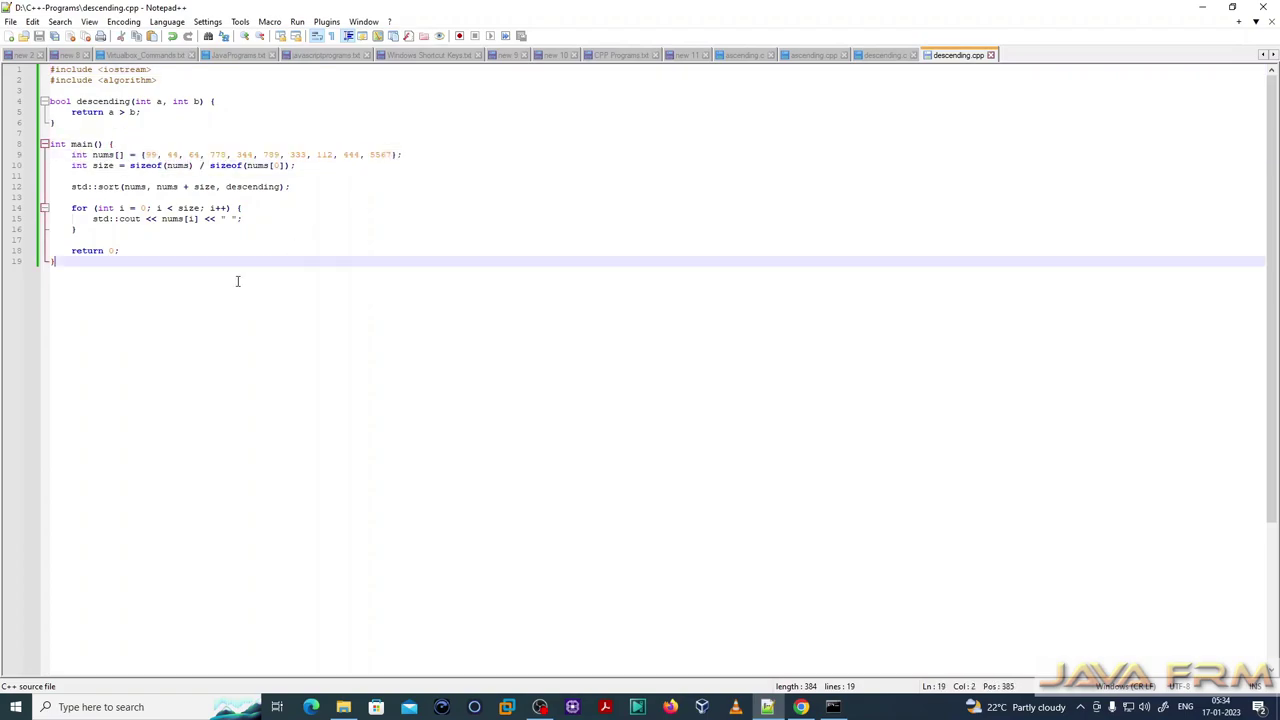
left_click_drag(69, 186, 329, 189)
left_click(257, 305)
- Open D:\C++-Programs in File Explorer and change Command Prompt into it with pushd
left_click(354, 703)
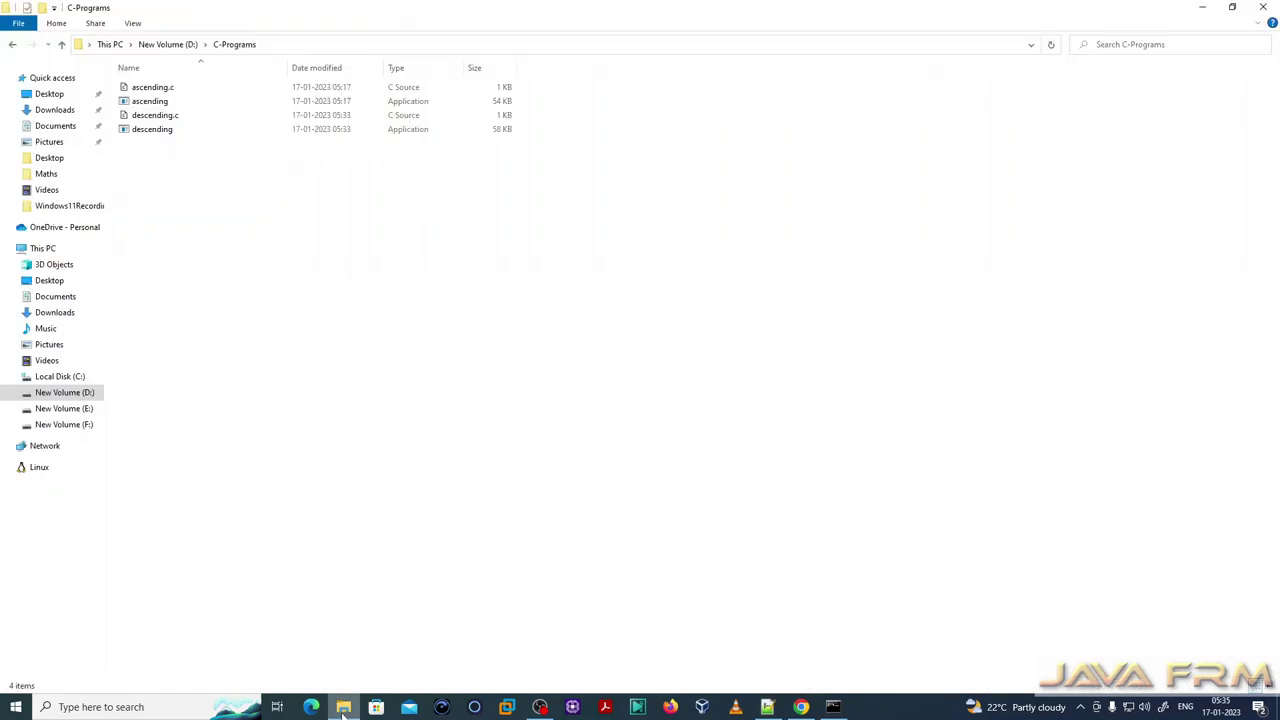
left_click(168, 44)
left_click(160, 90)
double_click(160, 88)
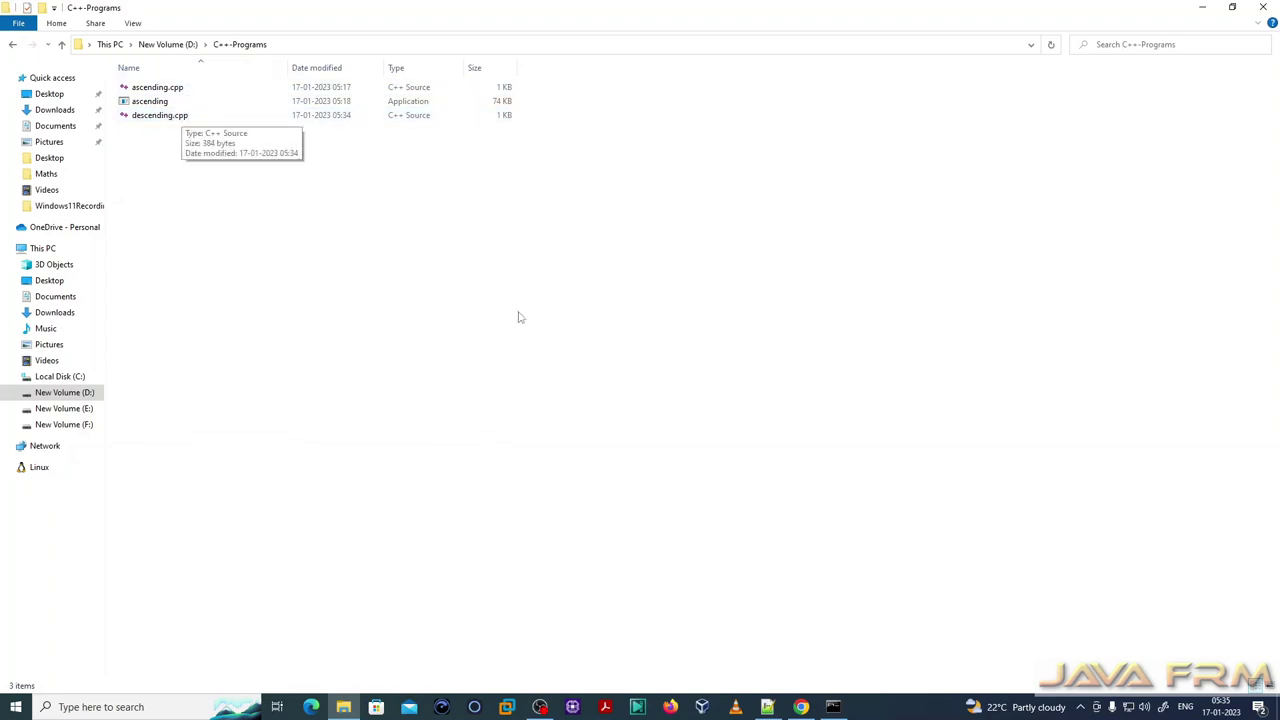
left_click(833, 710)
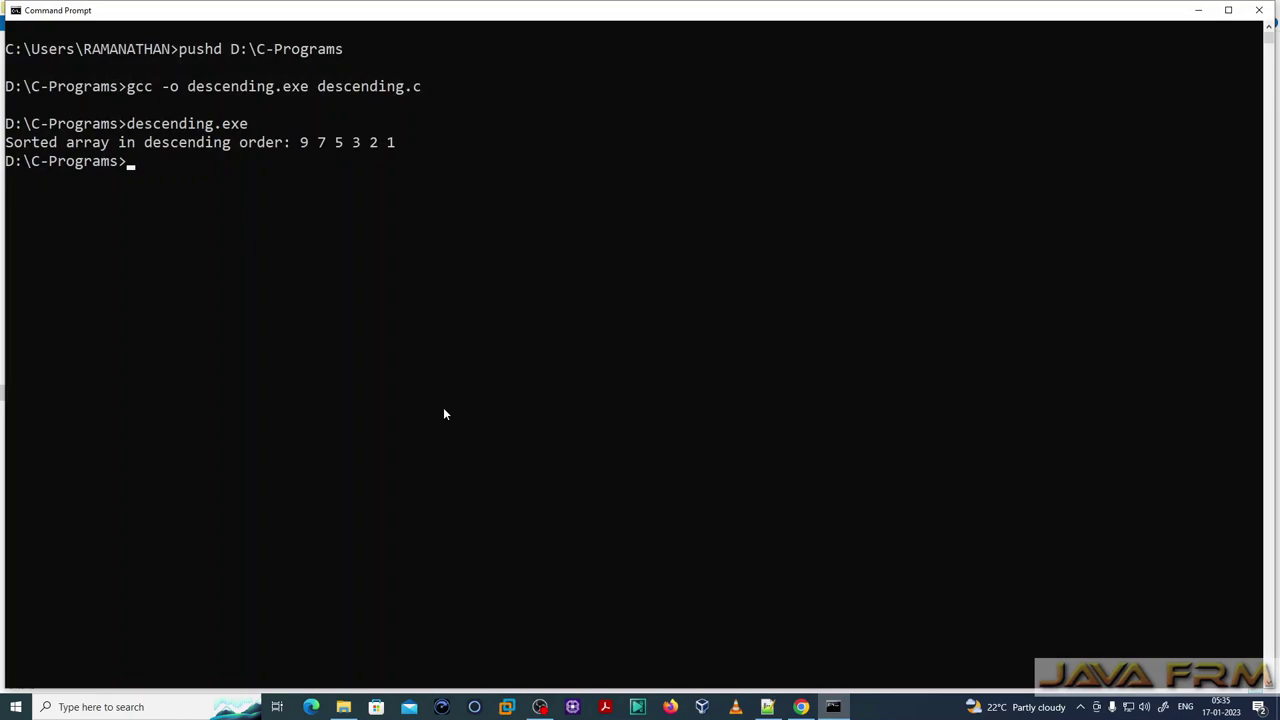
type("pushd")
type(" D:\\")
type("C++")
type("-")
type("programs")
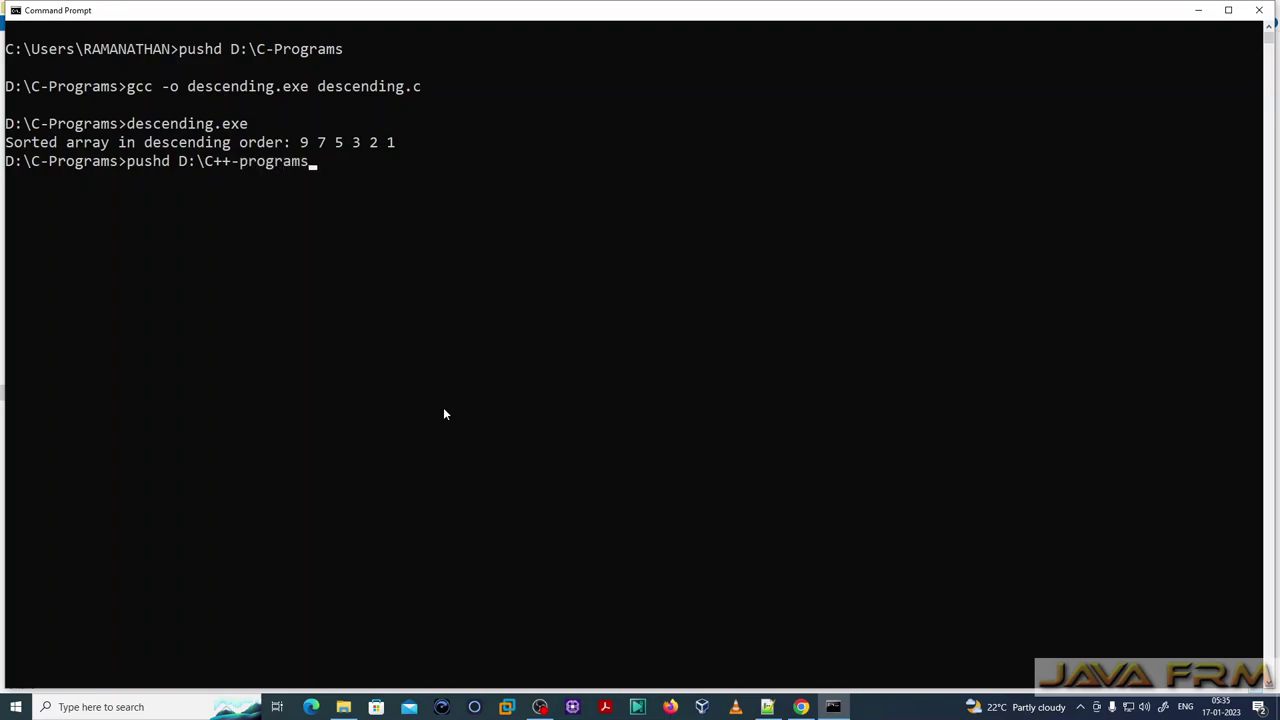
key("Return")
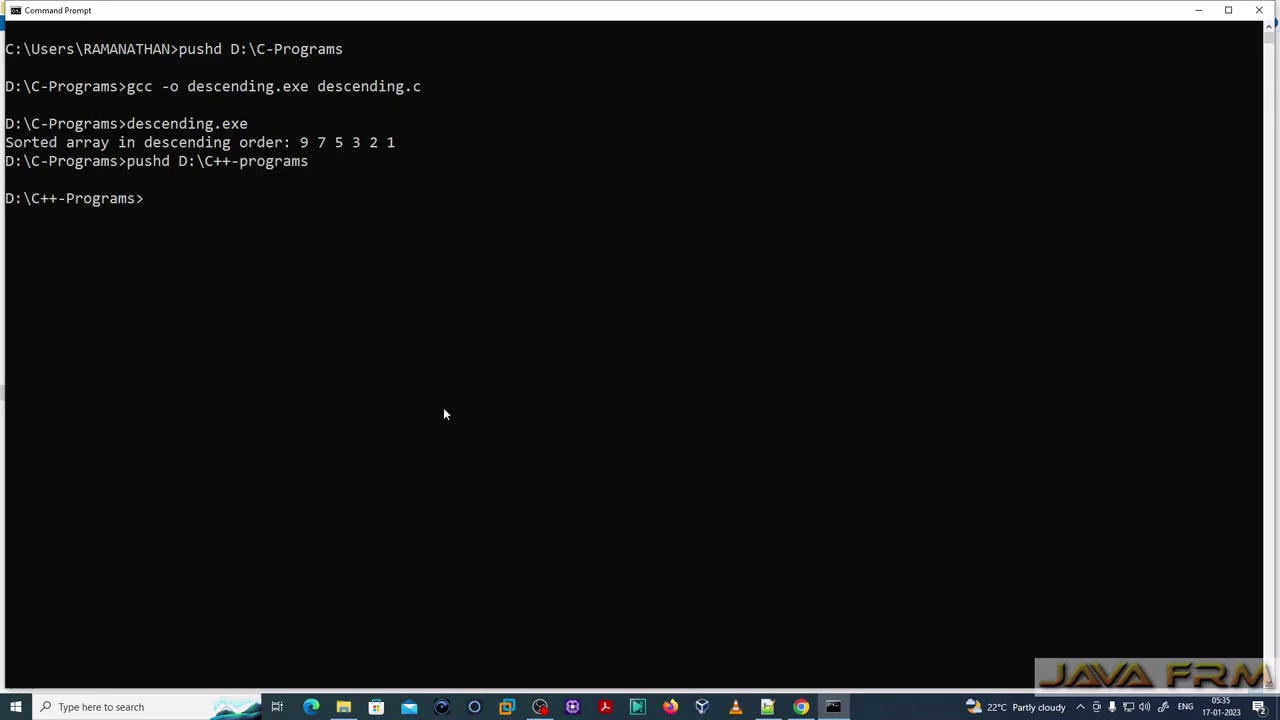
type("g++ -o descending.e")
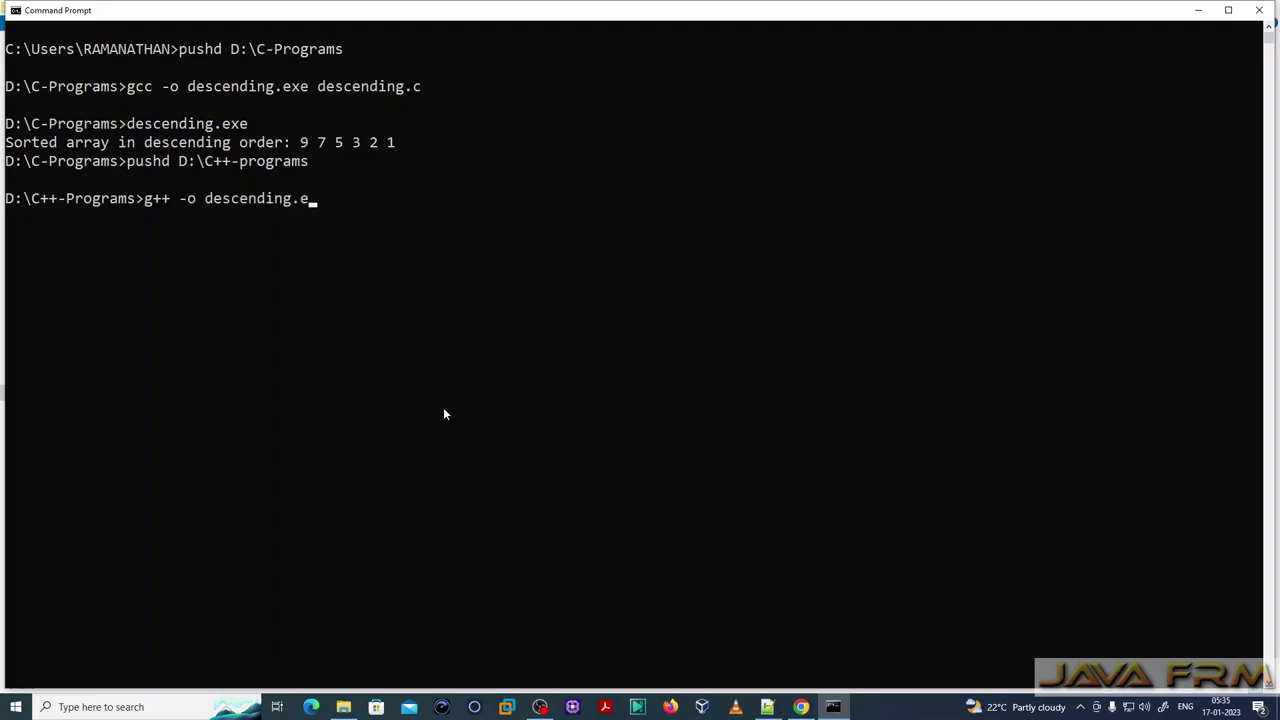
type("xe descend")
type("ing.cpp")
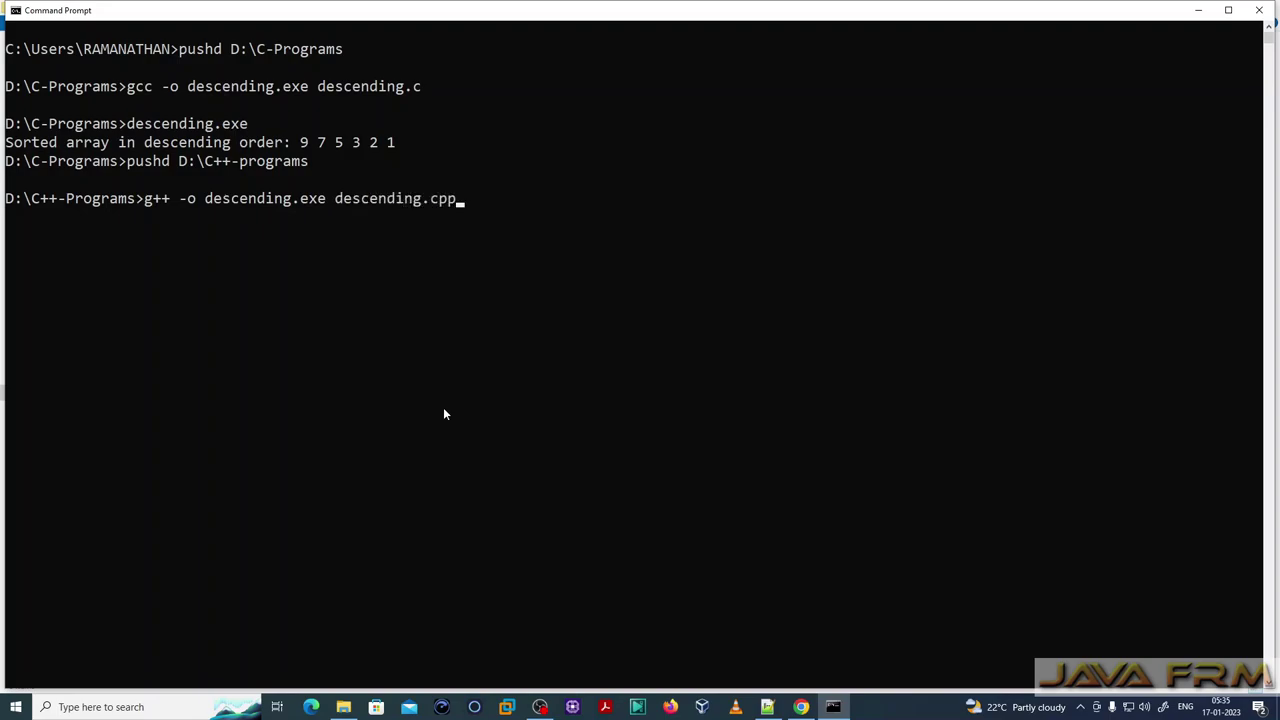
key("Return")
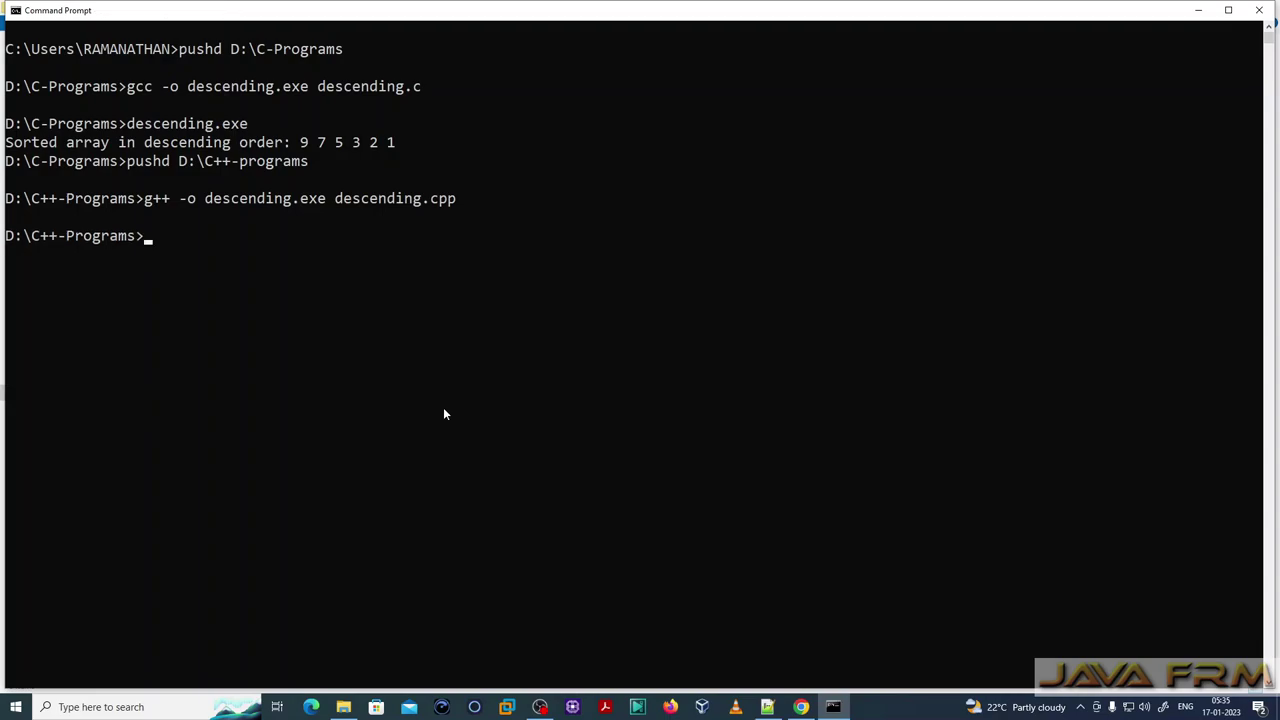
type("descending.exe")
key("Return")
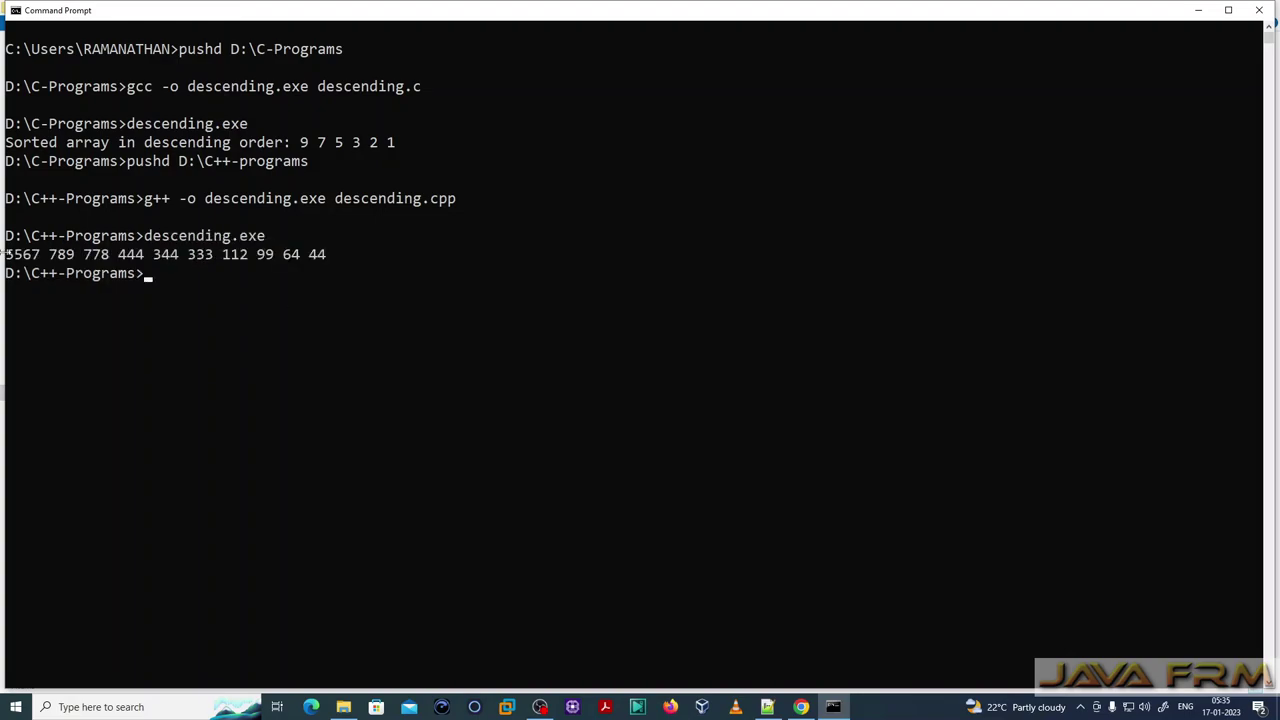
left_click_drag(7, 252, 266, 262)
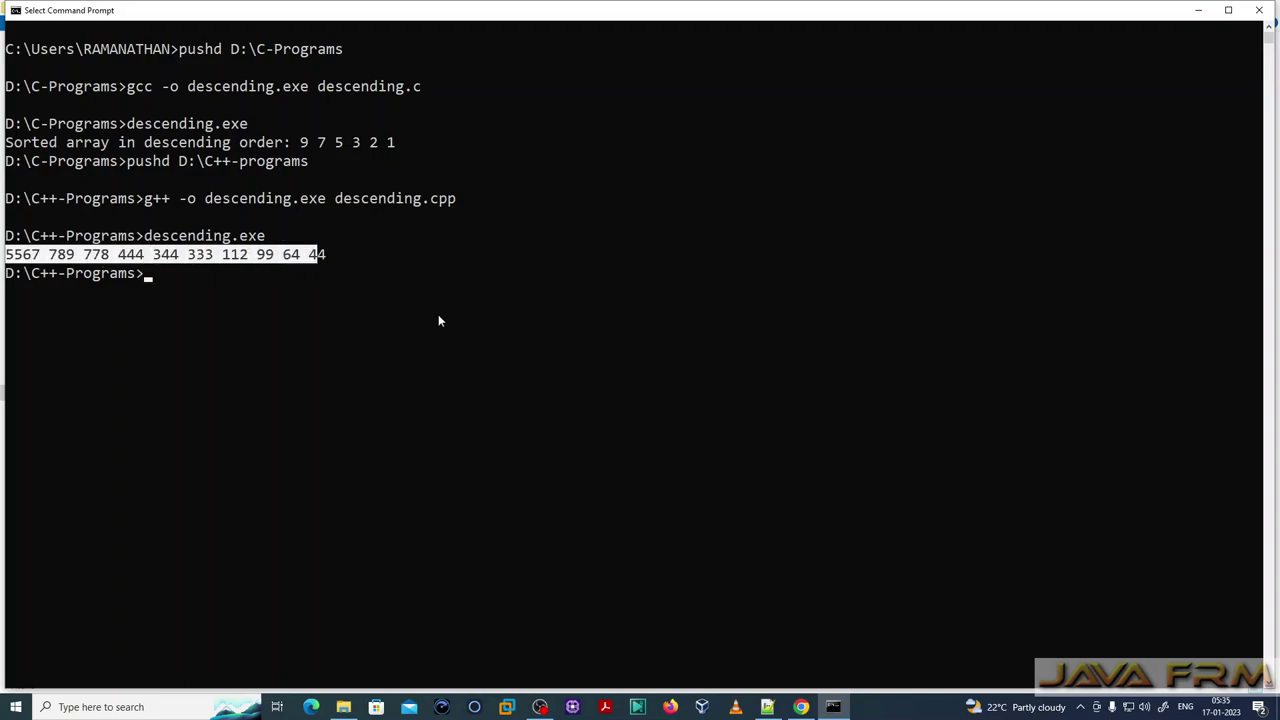
- Compare line 9's nums array with the sorted output, then close the Command Prompt window
left_click(767, 707)
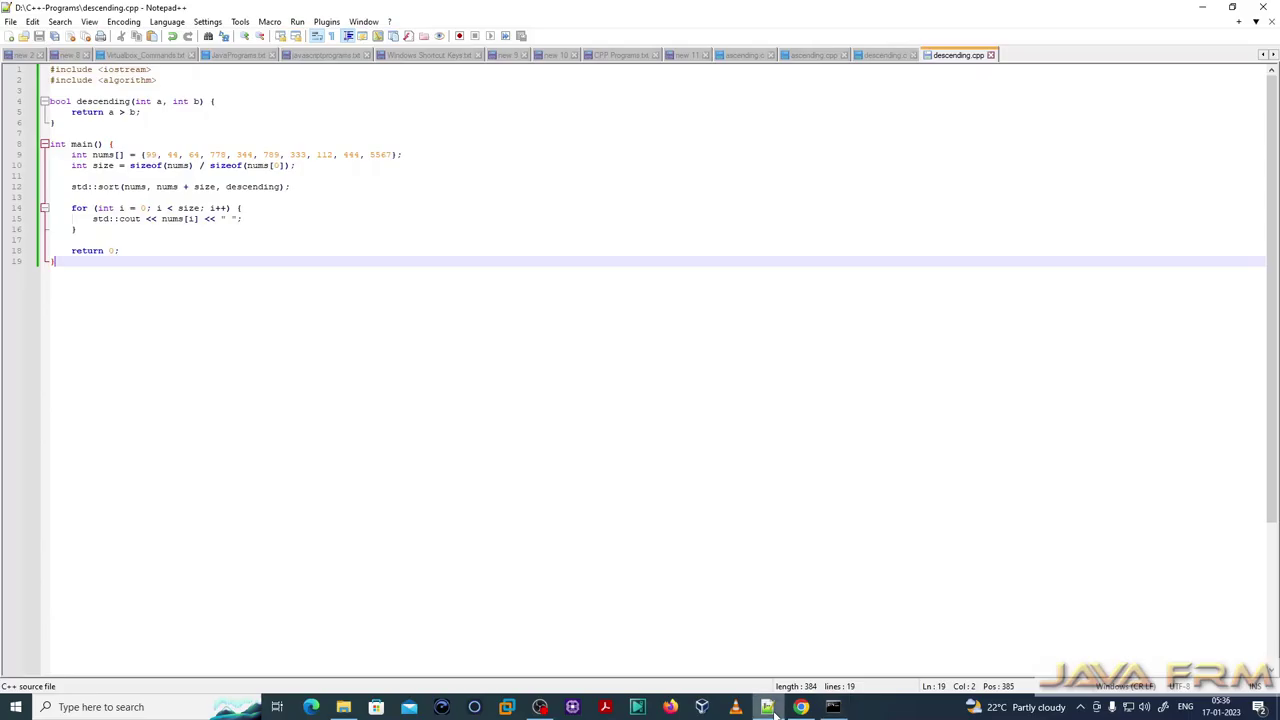
left_click_drag(141, 157, 406, 156)
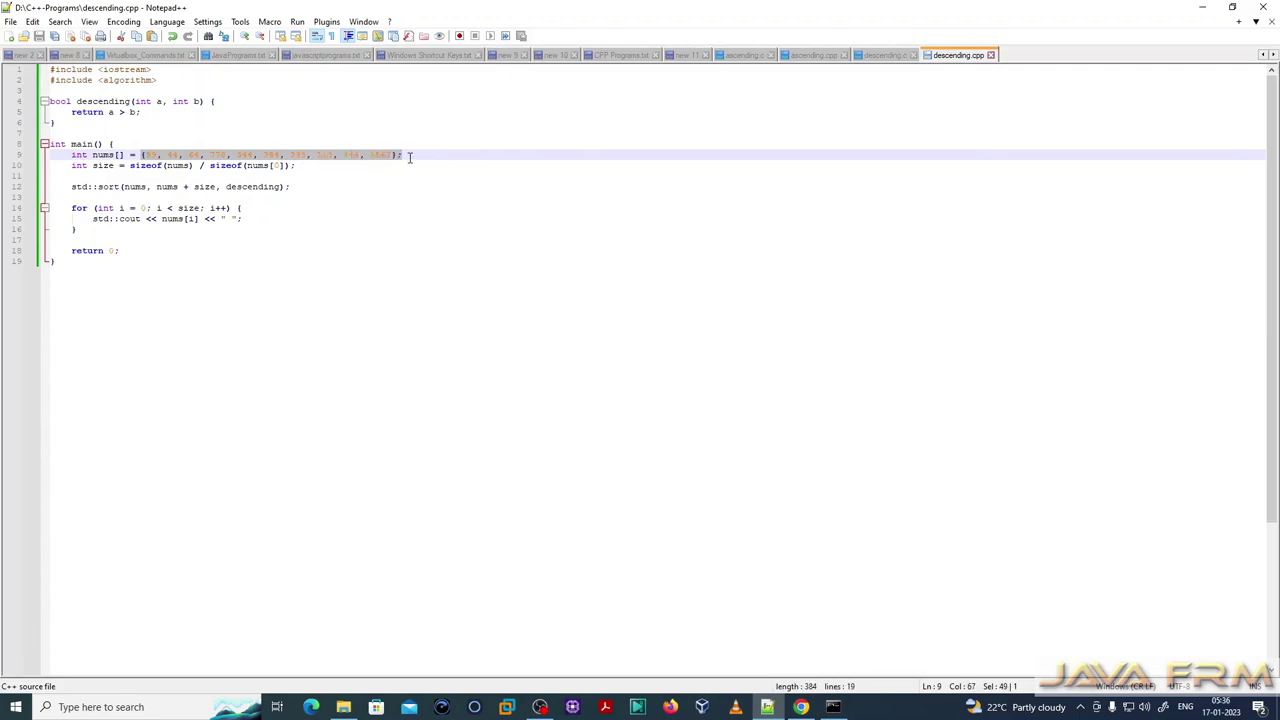
left_click(403, 258)
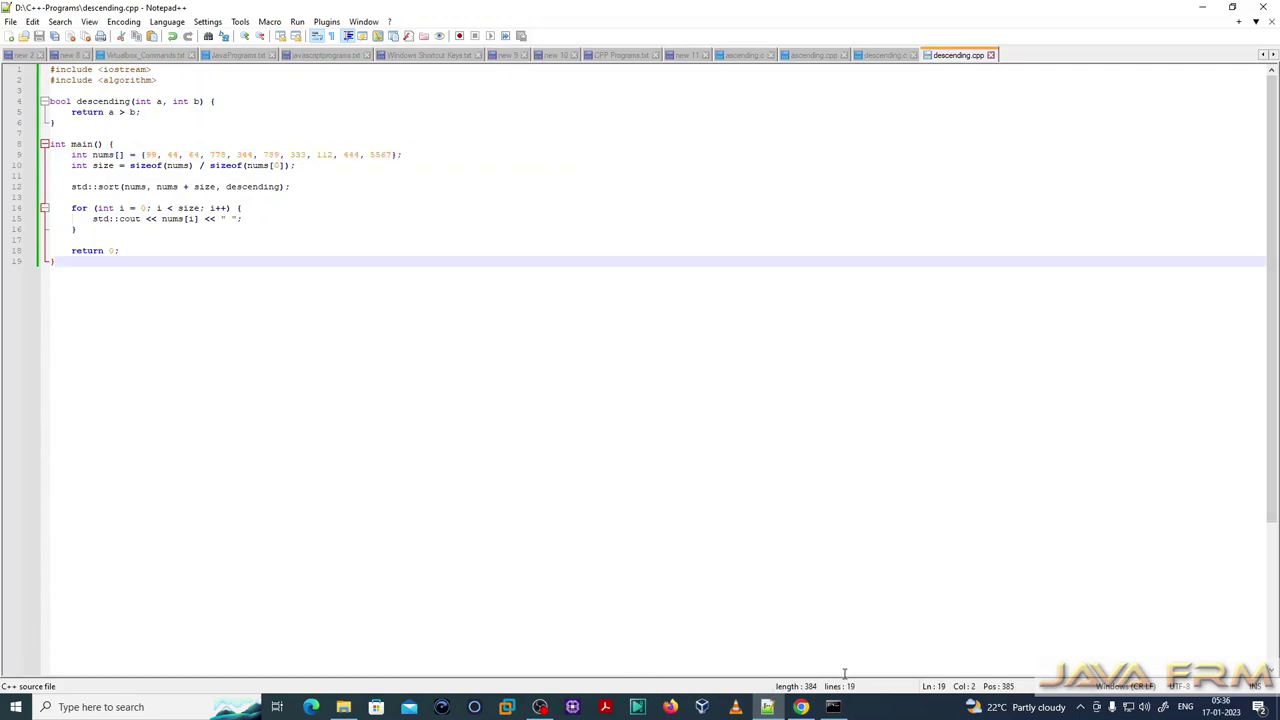
left_click(835, 707)
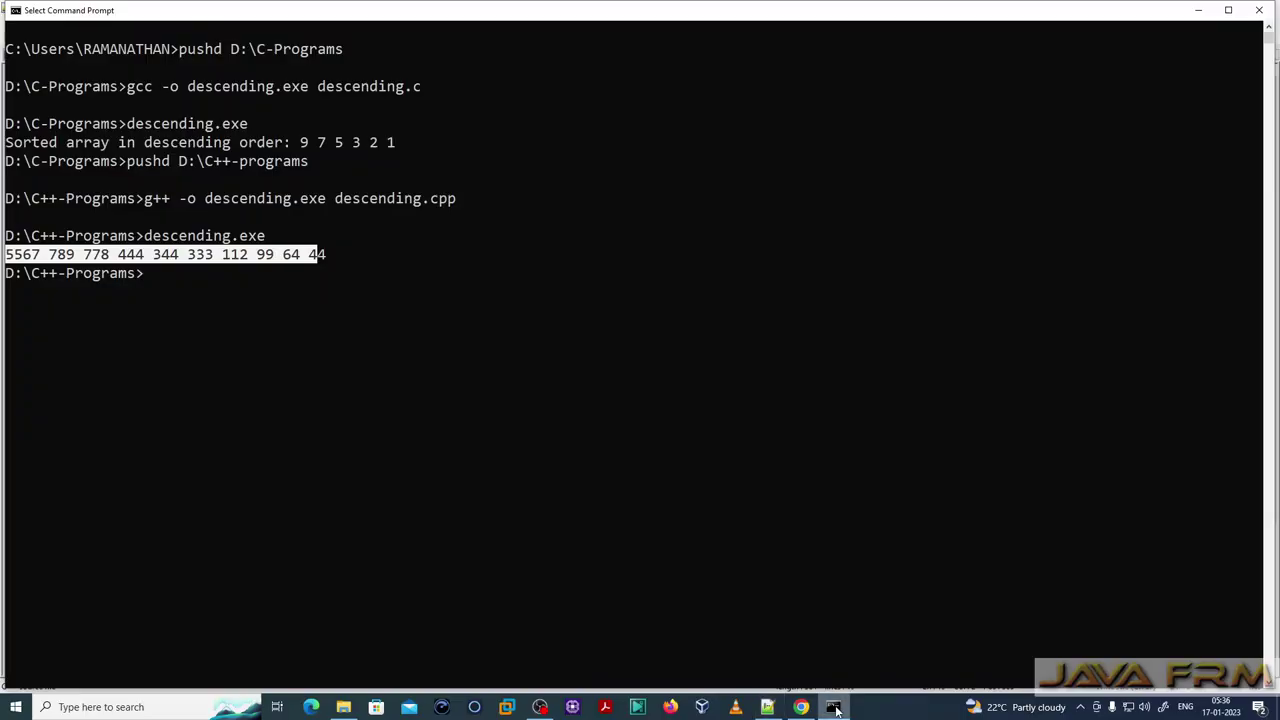
left_click(420, 410)
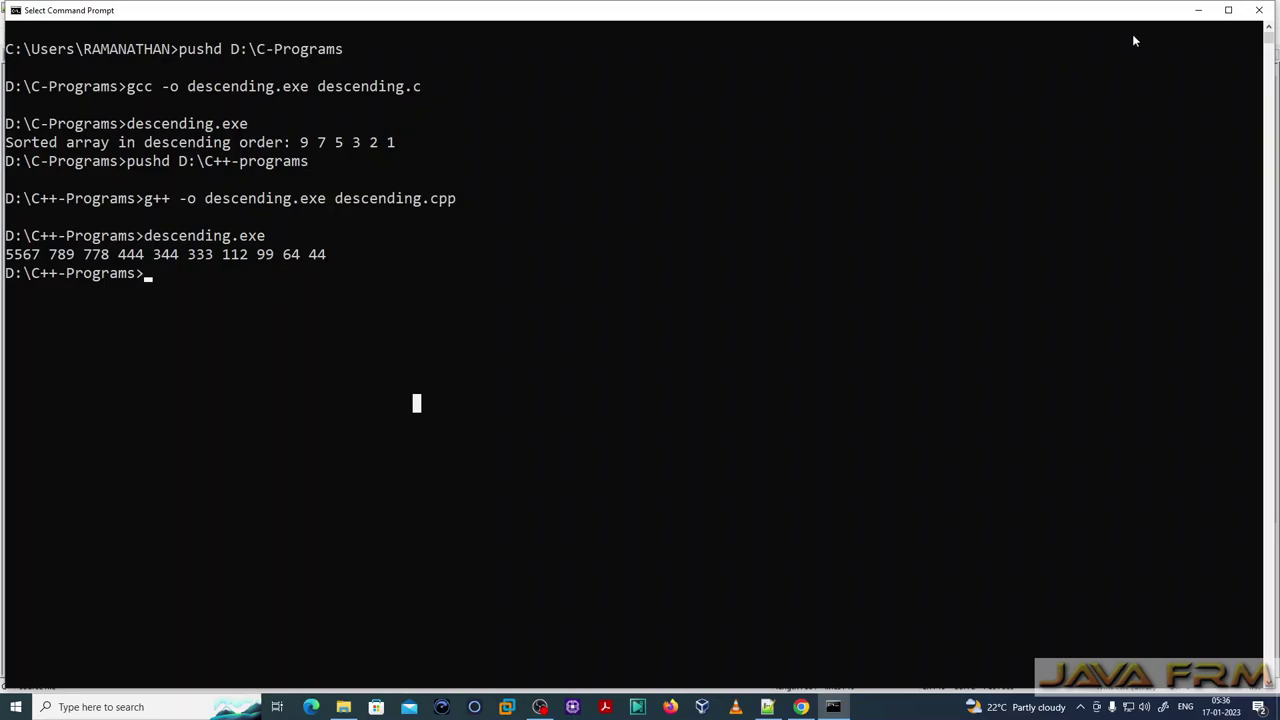
left_click(1259, 10)
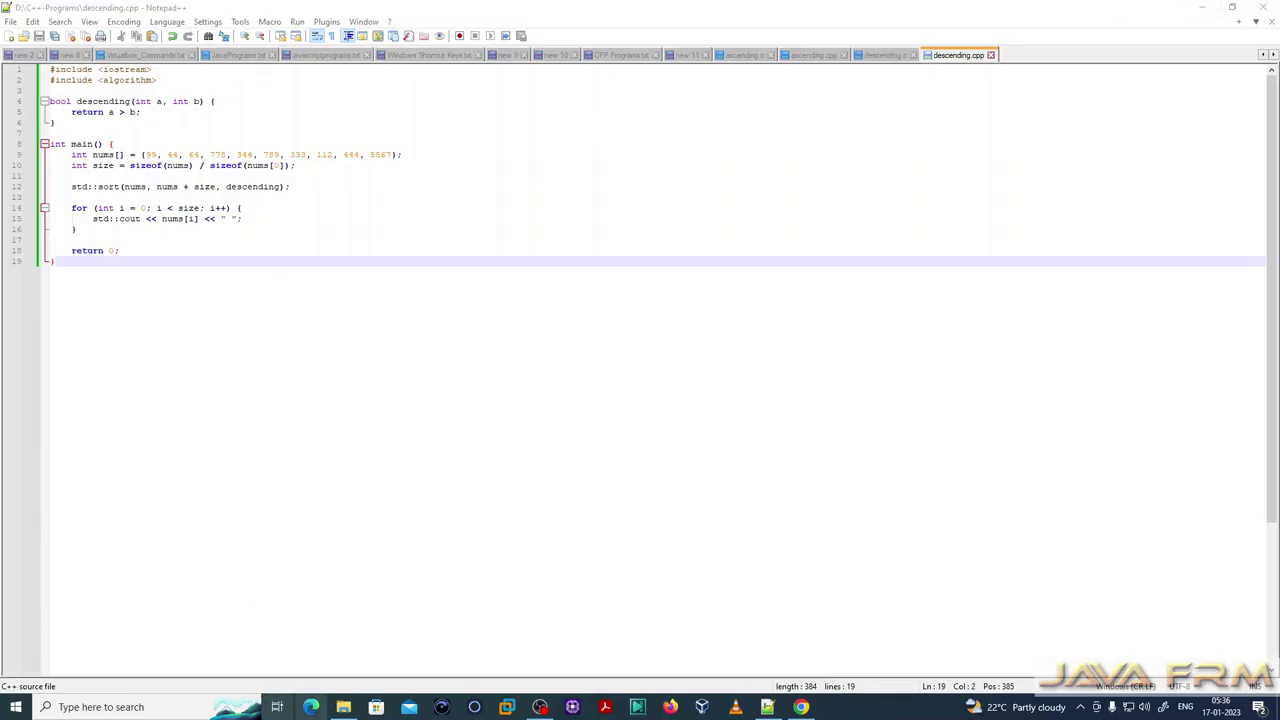
left_click(343, 707)
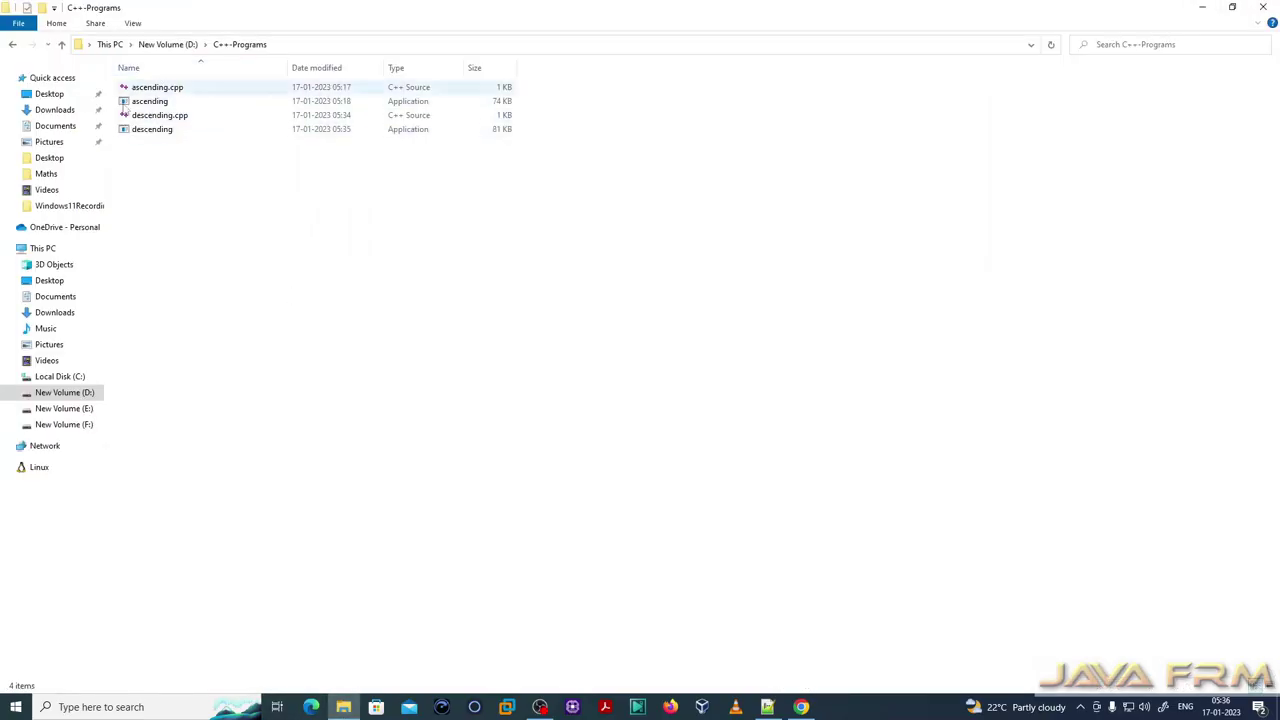
- Browse to C:\mingw64\bin and look through its GCC, Clang and LLVM tools
left_click(48, 380)
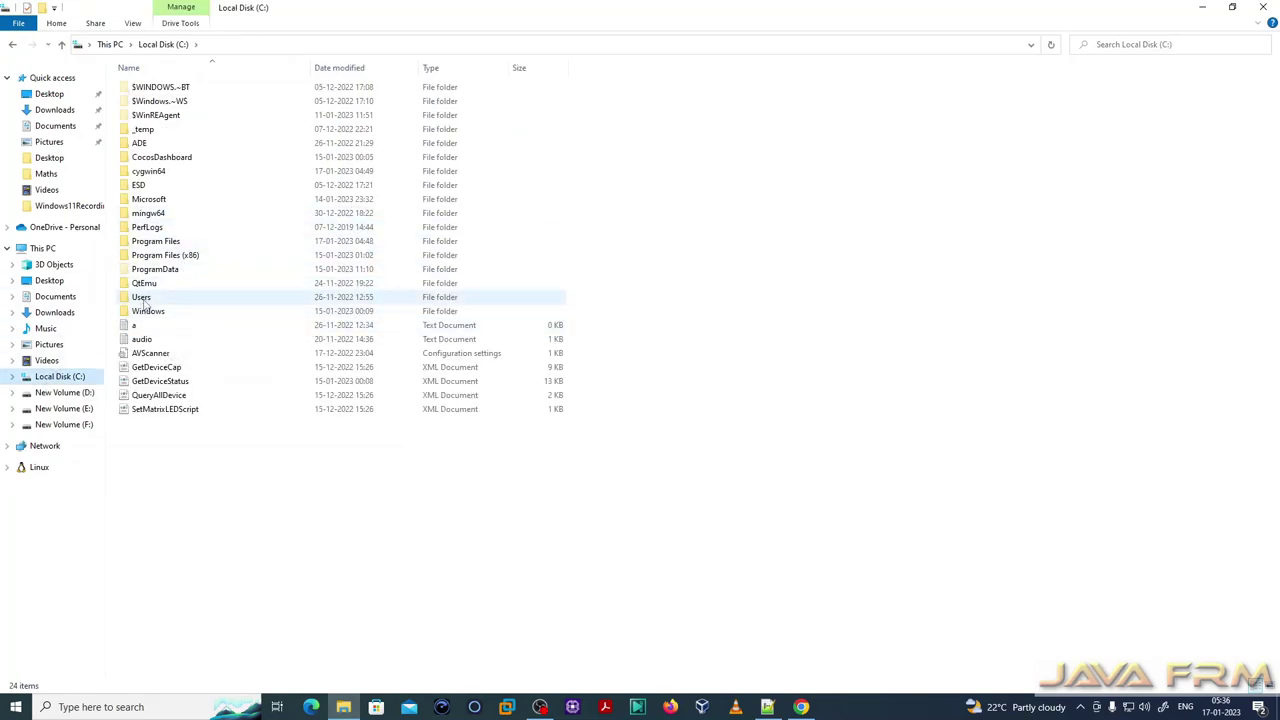
double_click(150, 214)
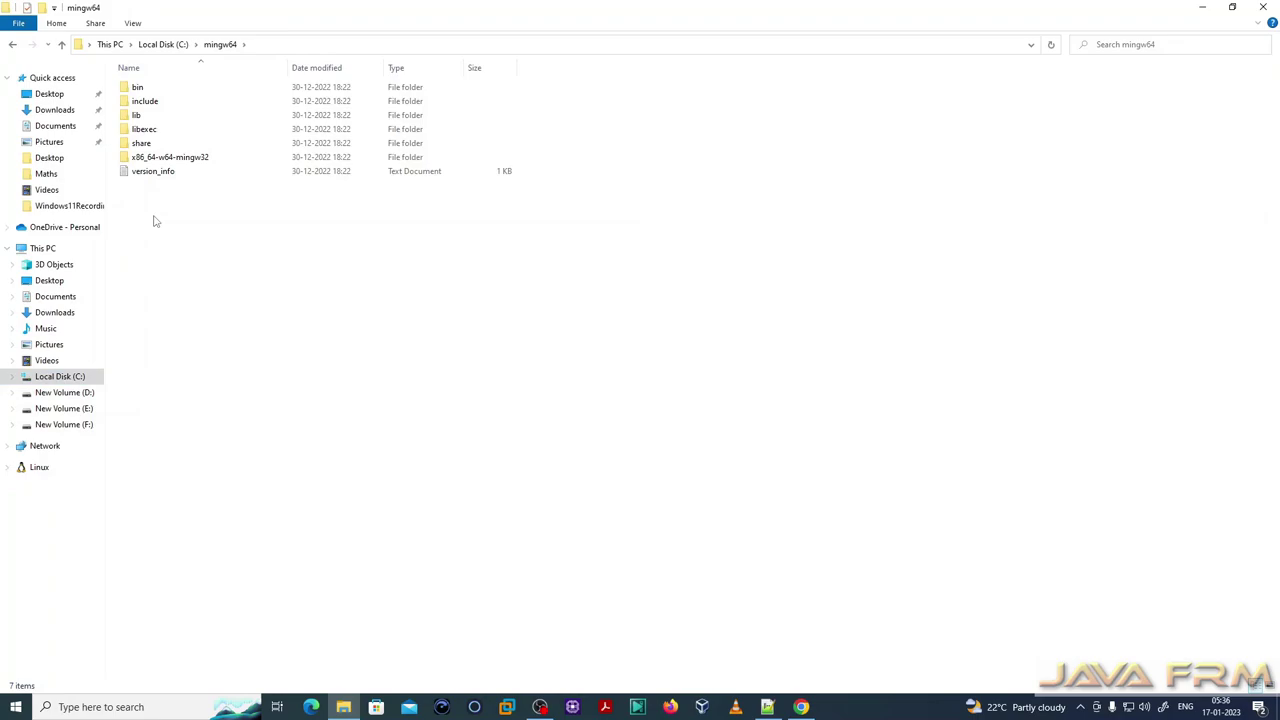
double_click(500, 88)
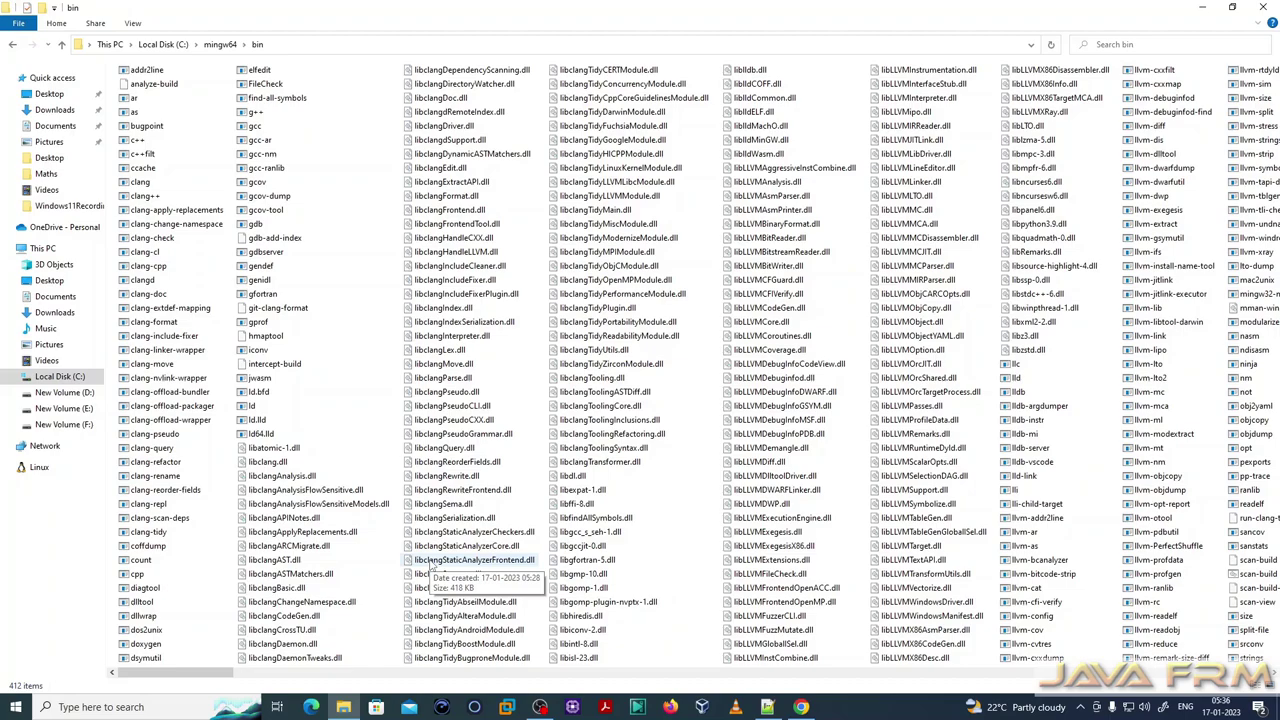
scroll(430, 565, "right", 5)
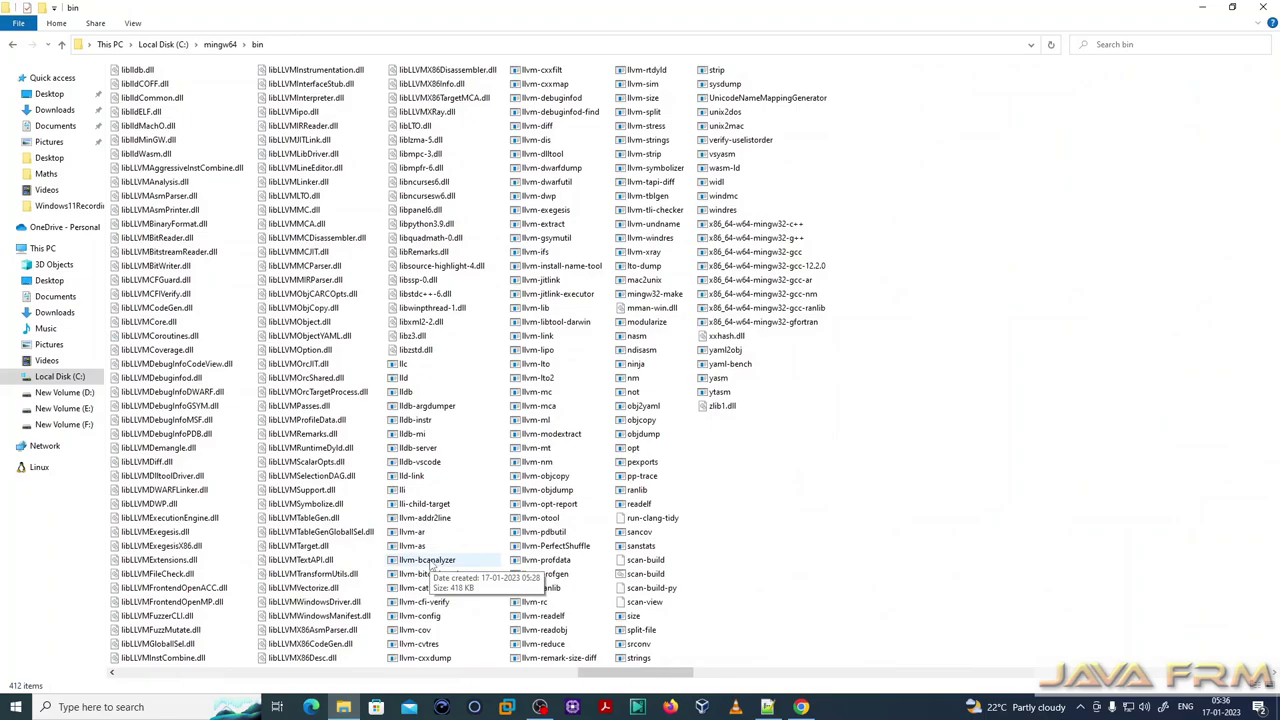
scroll(430, 565, "left", 5)
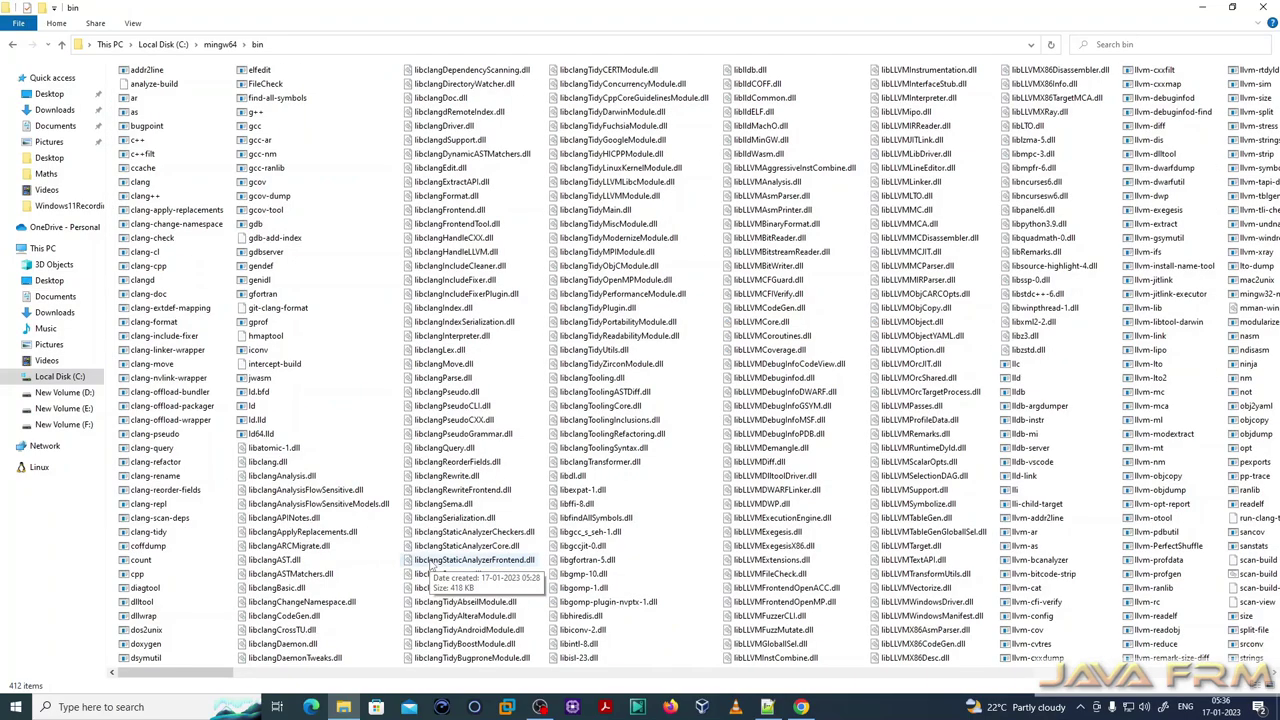